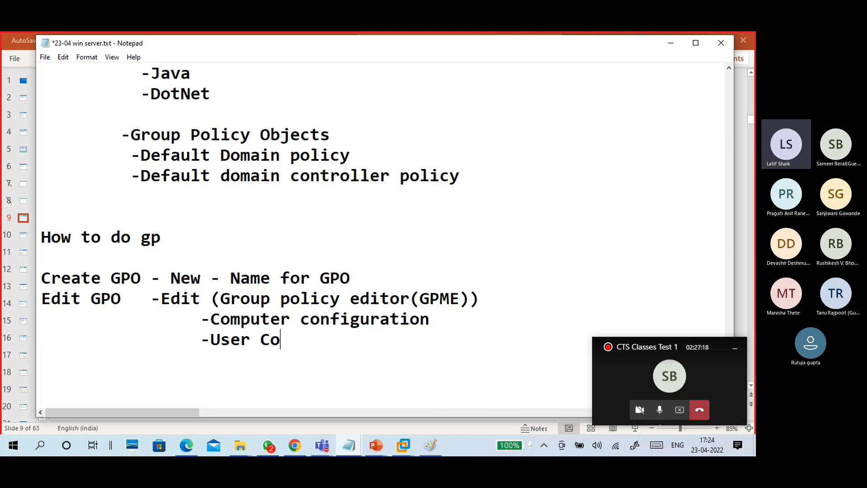
- Finish 'Configuration' with a capital C and indent a new line below User Configuration
type("tion")
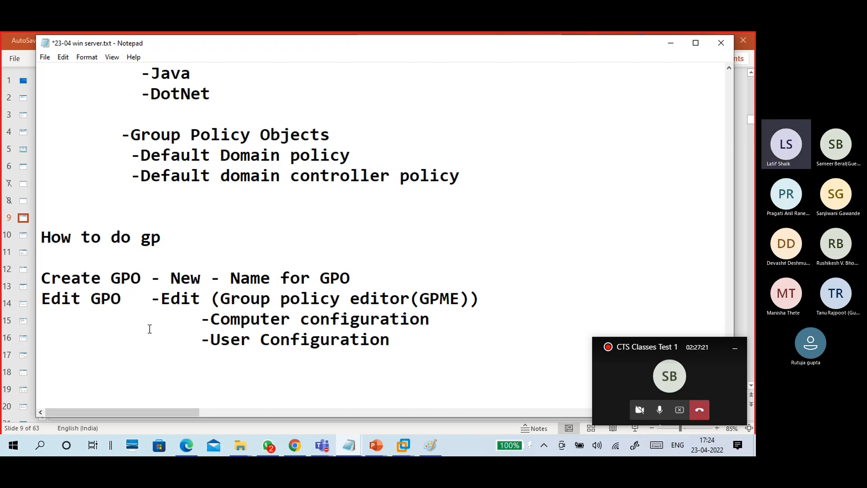
left_click(306, 323)
key("BackSpace")
type("C")
scroll(396, 280, "down", 1)
left_click(399, 279)
key("Tab")
key("Tab")
- Note on the Computer Configuration line that settings apply on computer after restart or next boot, required
left_click(470, 261)
type("- ")
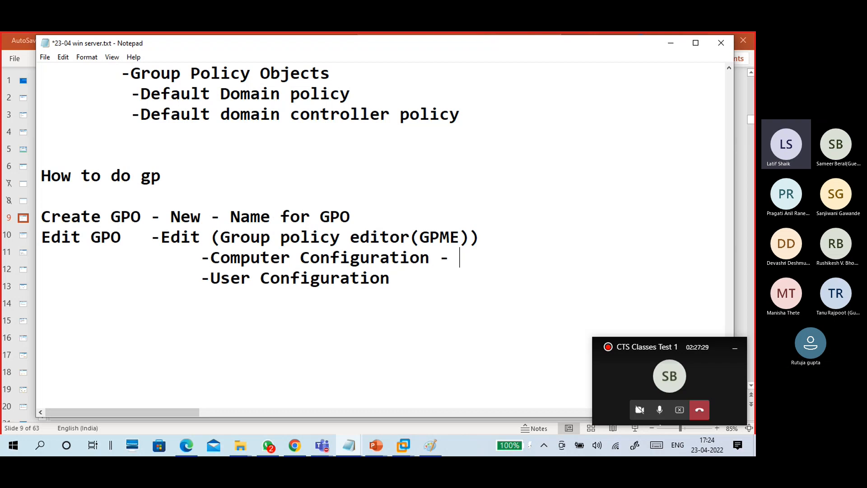
type("setting applu")
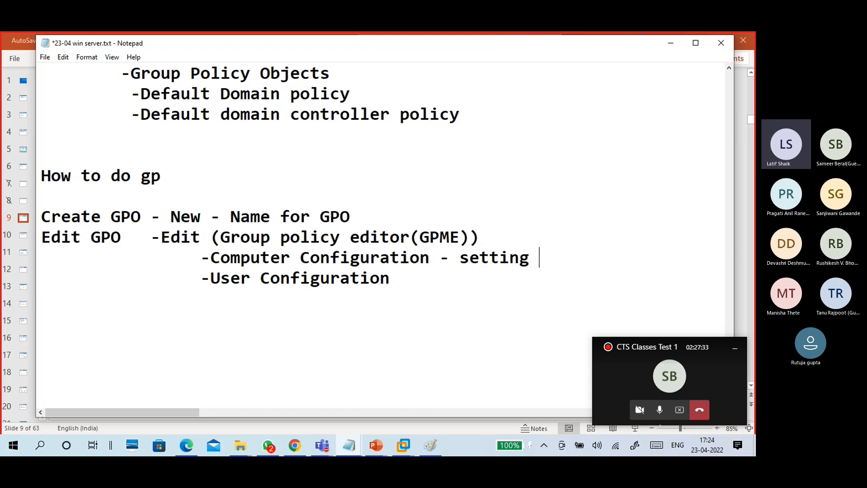
key("BackSpace")
key("BackSpace")
type("y t")
type("n computer ")
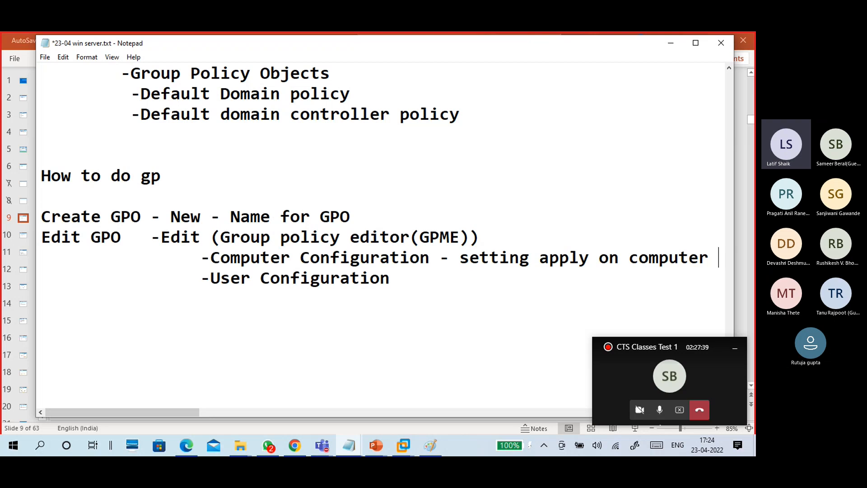
type("- restart or next boot")
key("Down")
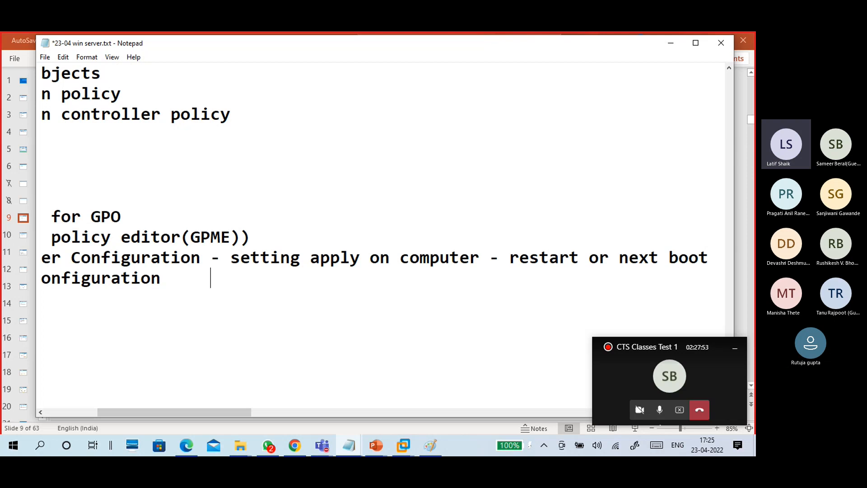
type("-")
left_click(709, 257)
type("required")
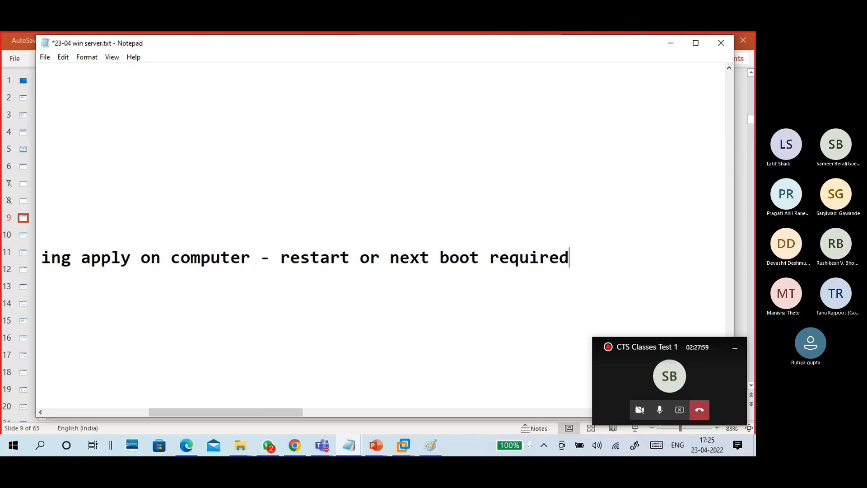
- Note on the User Configuration line 'Setting apply on User - signout and signin.'
left_click(261, 277)
type("S")
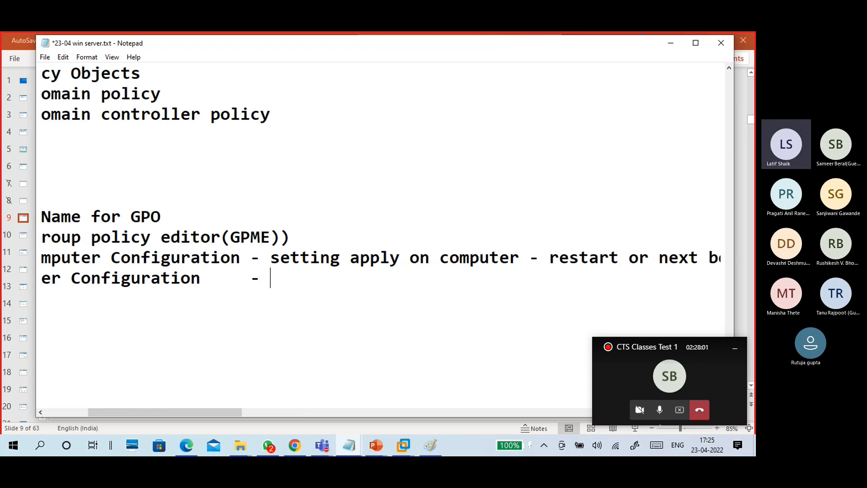
type("etting ")
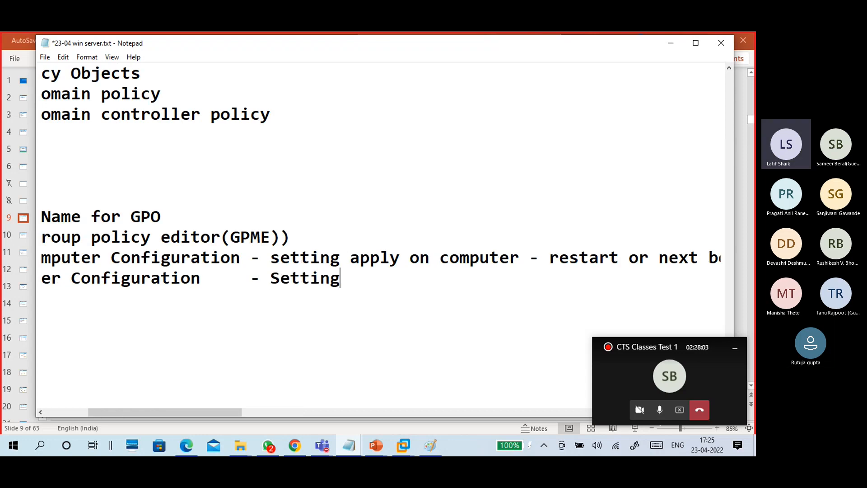
type("applu")
key("BackSpace")
type("y on")
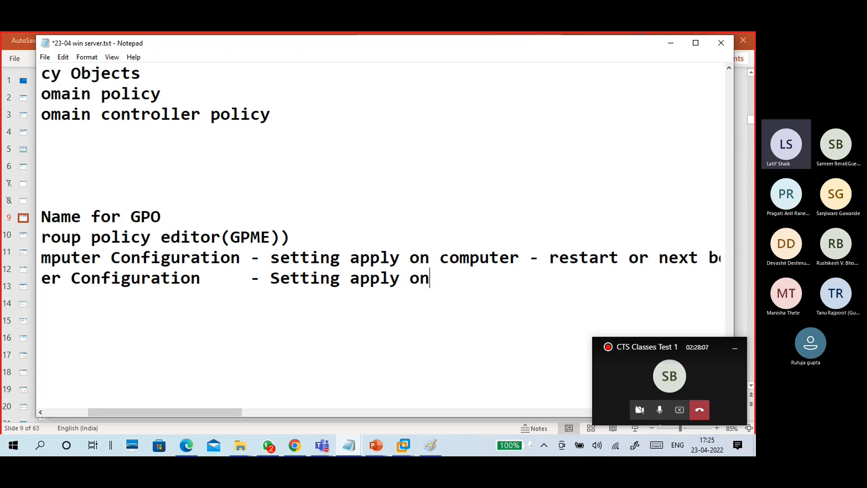
type(" User -")
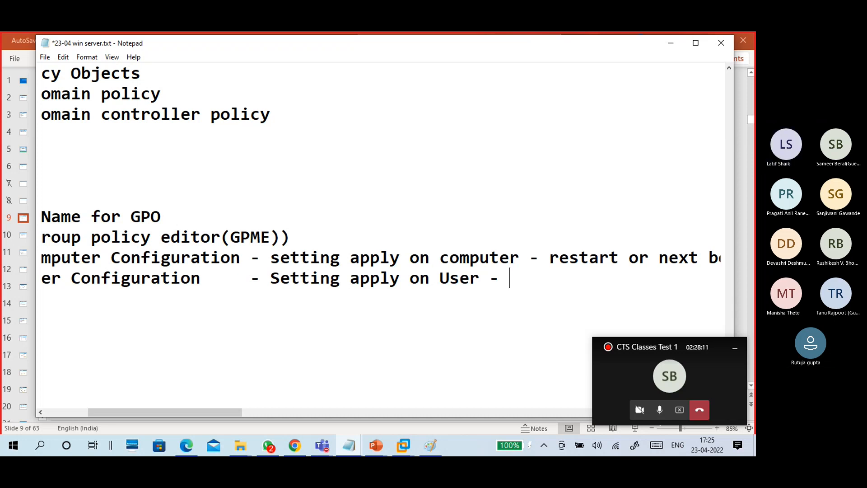
type(" sig")
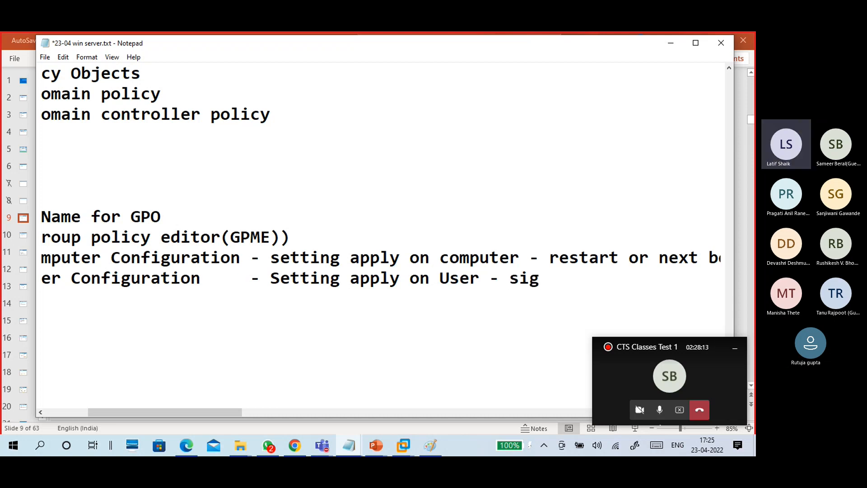
type("n o")
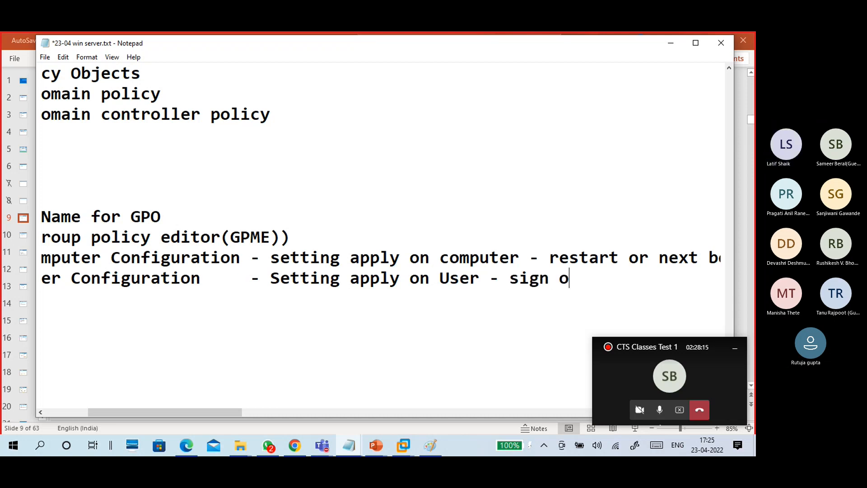
type("ut ")
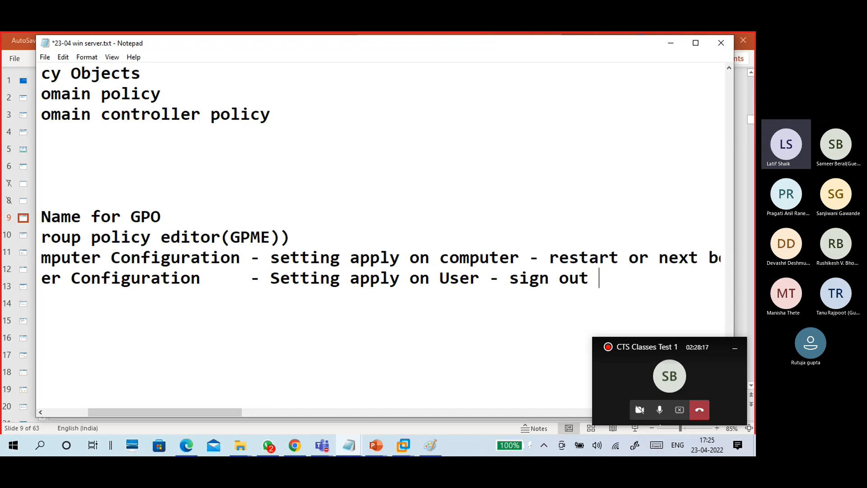
type("and signin,")
key("BackSpace")
type("/.")
key("BackSpace")
key("BackSpace")
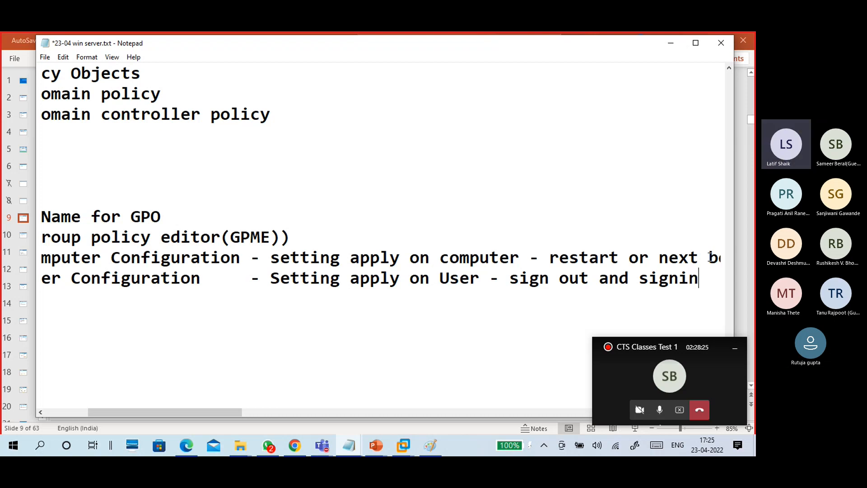
type(".")
left_click(560, 280)
key("BackSpace")
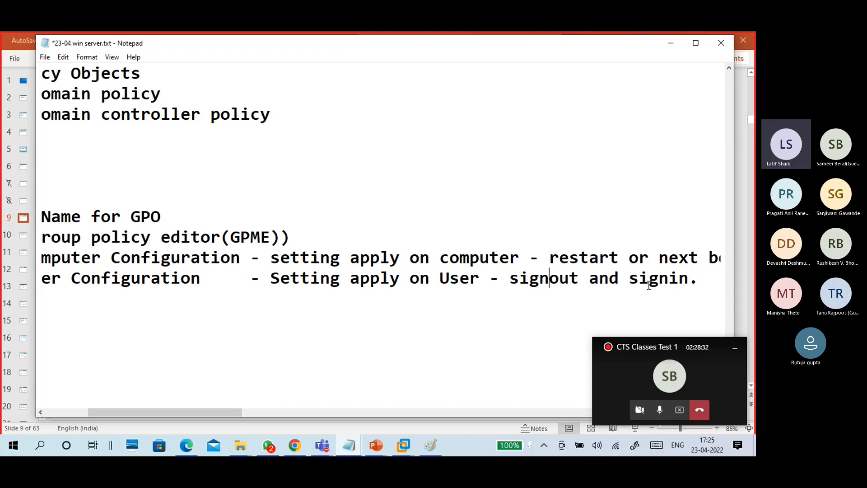
- Replace the User Configuration note's final period with ', Sign in' and start a new line
left_click_drag(701, 280, 531, 283)
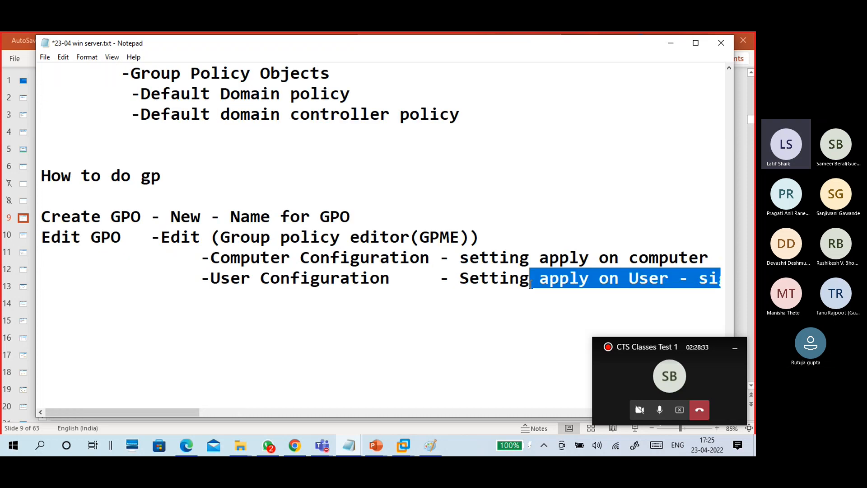
left_click(533, 293)
left_click_drag(710, 280, 739, 279)
left_click(696, 281)
key("BackSpace")
type(", Sign ")
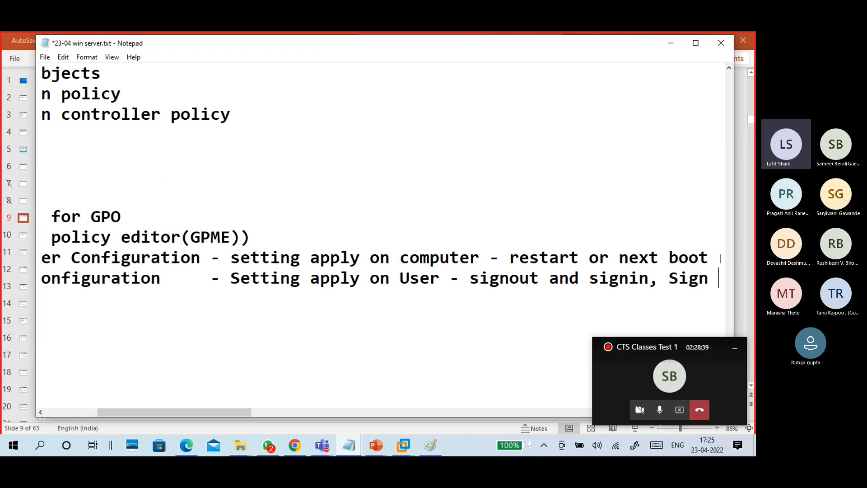
type("in")
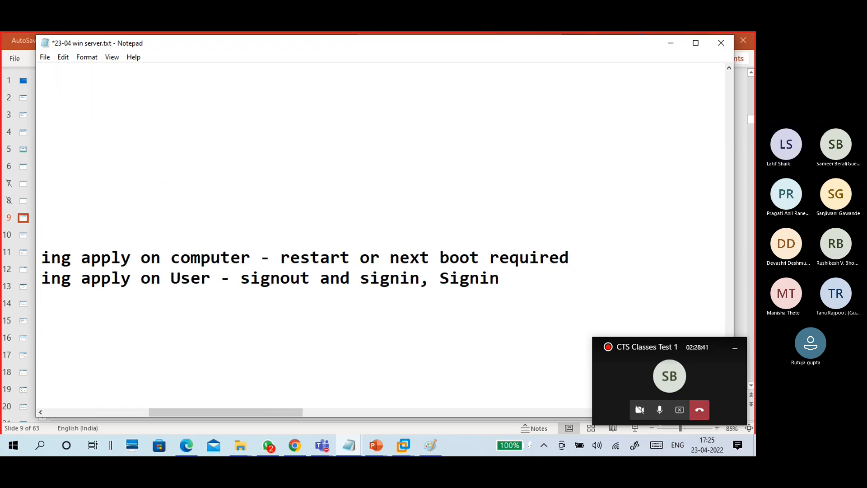
key("Return")
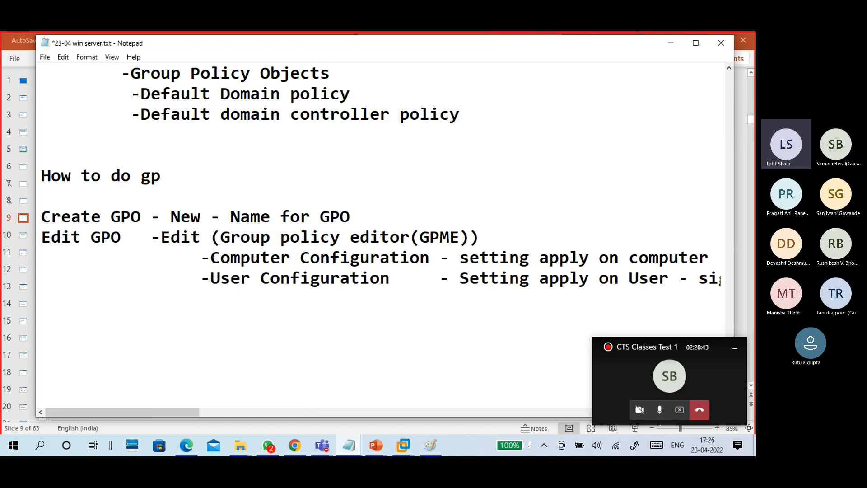
- Point out the Edit GPO, User and Computer Configuration entries, then return to the empty line
scroll(571, 261, "down", 1)
left_click_drag(123, 175, 28, 172)
left_click(71, 175)
left_click(192, 178)
left_click(242, 216)
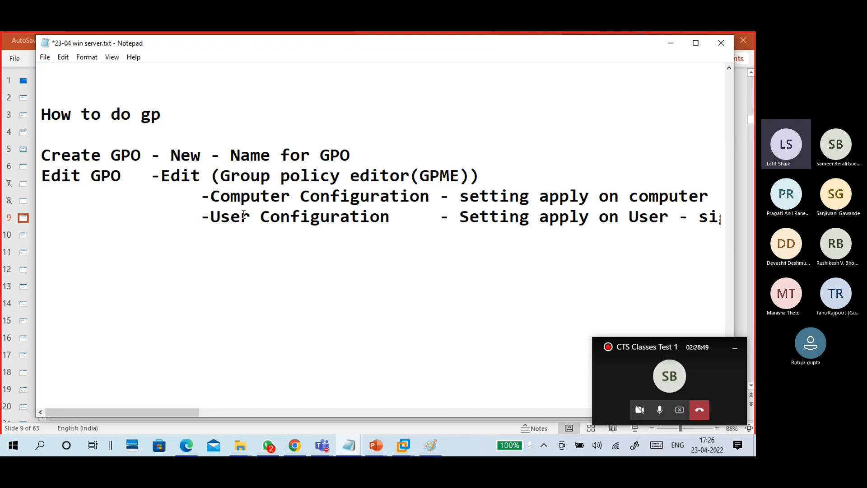
left_click(247, 202)
left_click(152, 238)
- Add an indented '--enable setting -close' line, then begin 'Link GPO - OU, Domain, Site' below it
key("Tab")
key("Tab")
type("--")
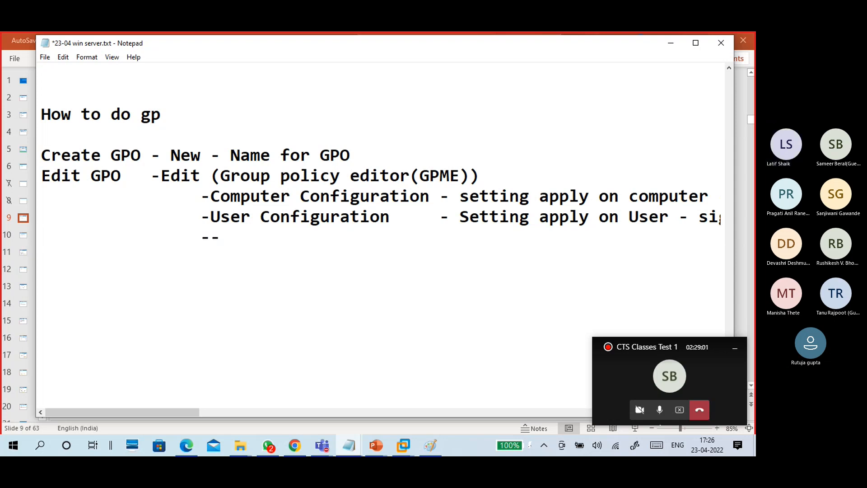
type("enable seting")
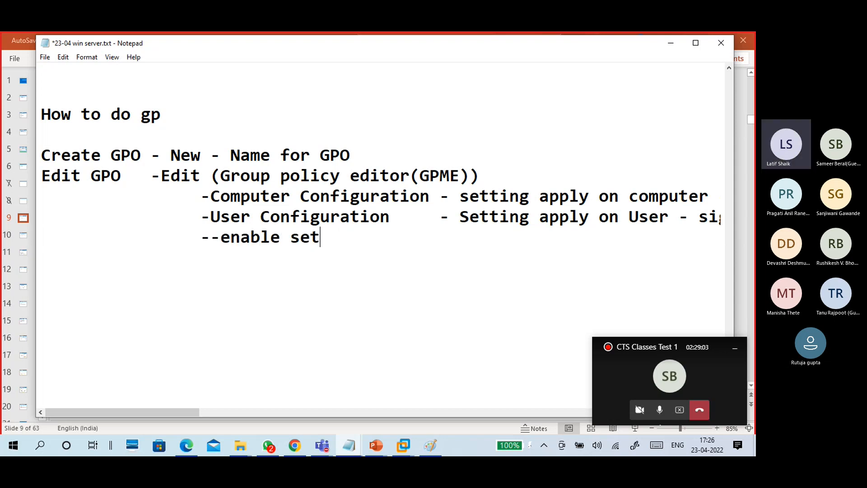
key("BackSpace")
key("BackSpace")
key("BackSpace")
type("ting")
key("Return")
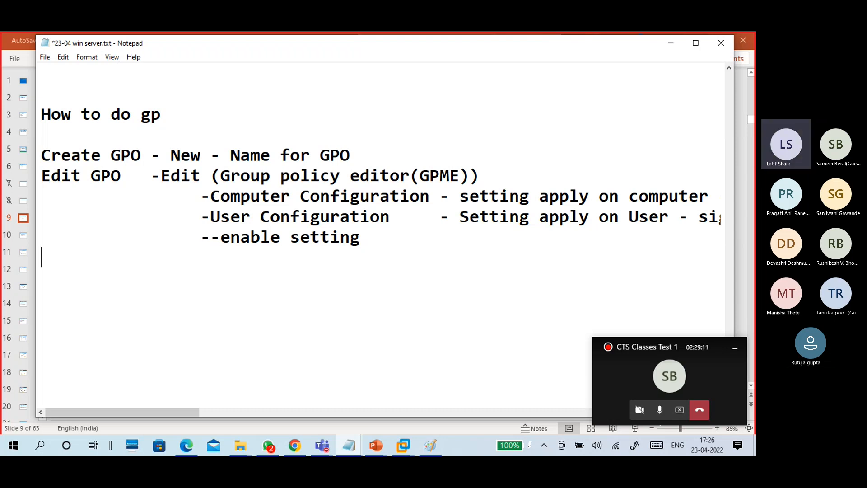
left_click(377, 247)
type("-close")
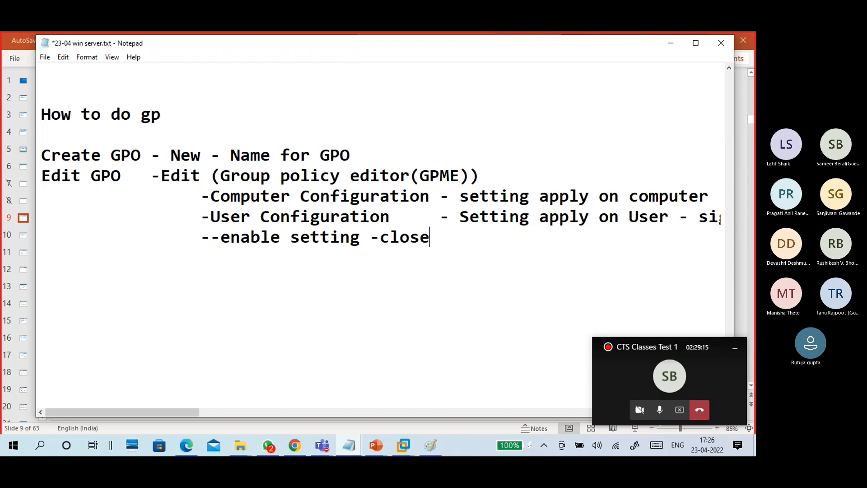
key("Return")
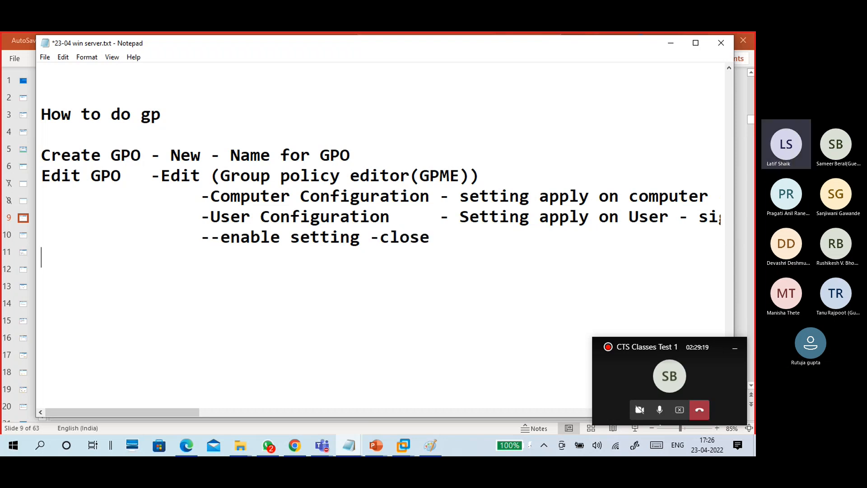
type("Link GPO")
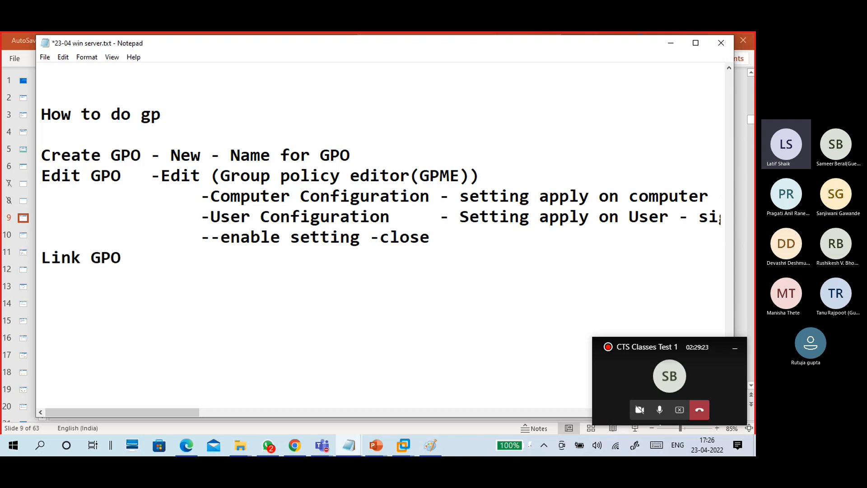
type("  - OU, Doma")
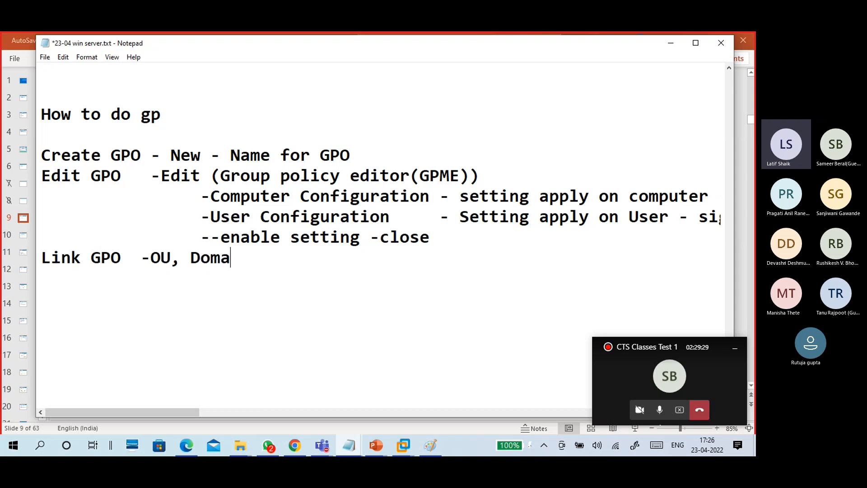
type("in, Site")
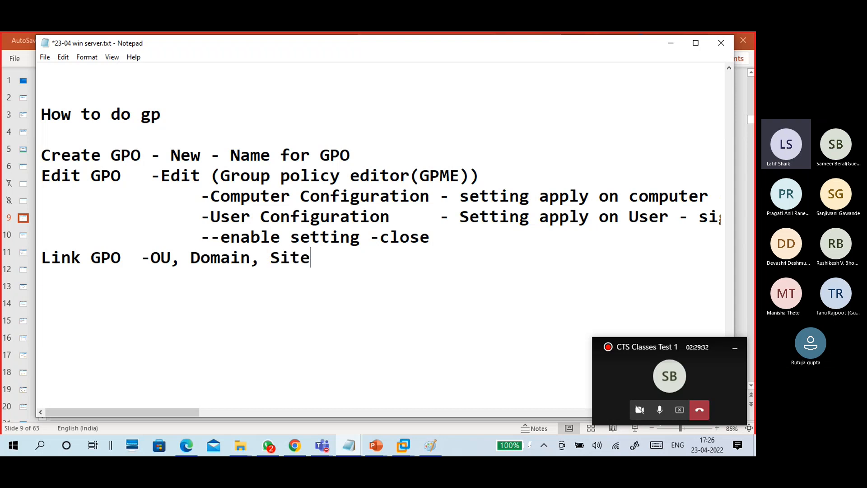
- Tidy the spacing of the 'Link GPO -OU, Domain, Site' line and move to the empty line below
key("Return")
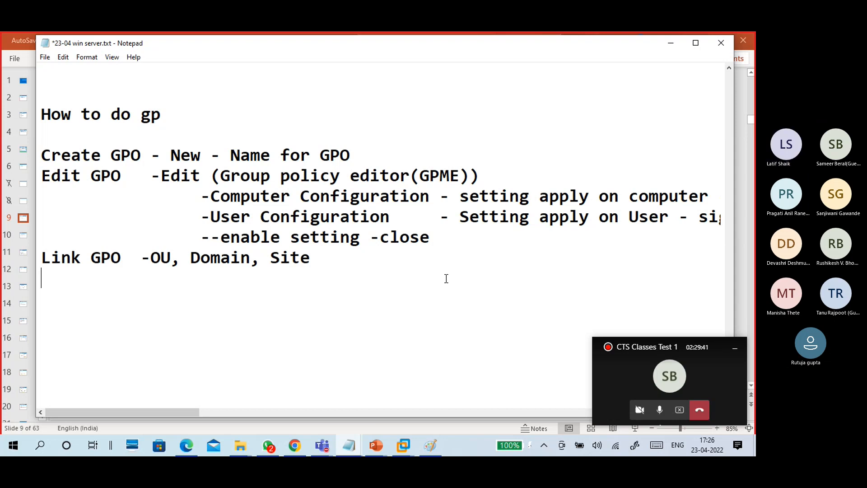
left_click(143, 259)
left_click_drag(334, 260, 160, 260)
left_click(151, 278)
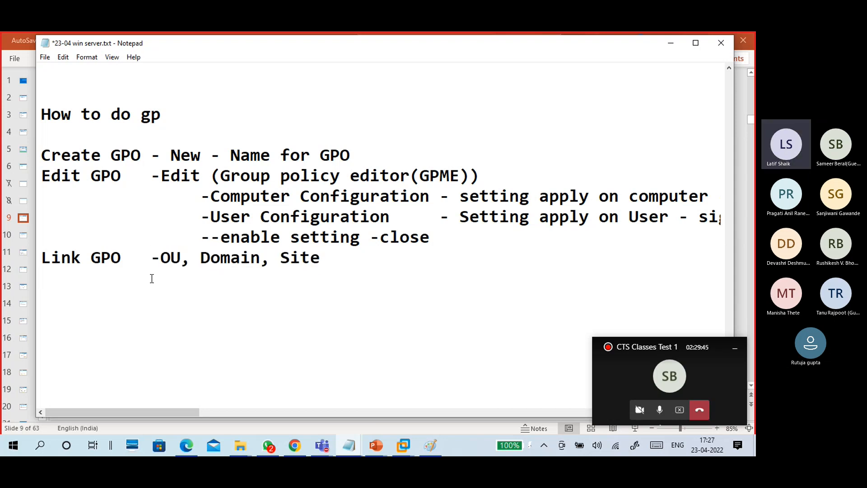
- Add a '--Refresh-- verify setting in GPO and link' line followed by 'Update -no required'
type("Refresh")
key("Left")
key("Left")
key("Left")
key("Left")
key("Left")
type("--")
key("BackSpace")
key("Right")
key("Right")
key("Right")
key("Right")
key("Right")
key("Right")
key("Right")
type("-- verify setting in GPO and link")
key("Return")
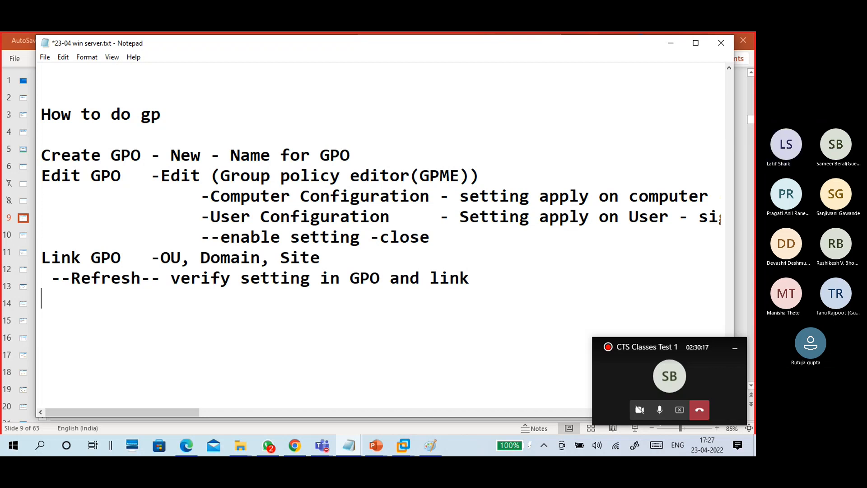
type("Upda")
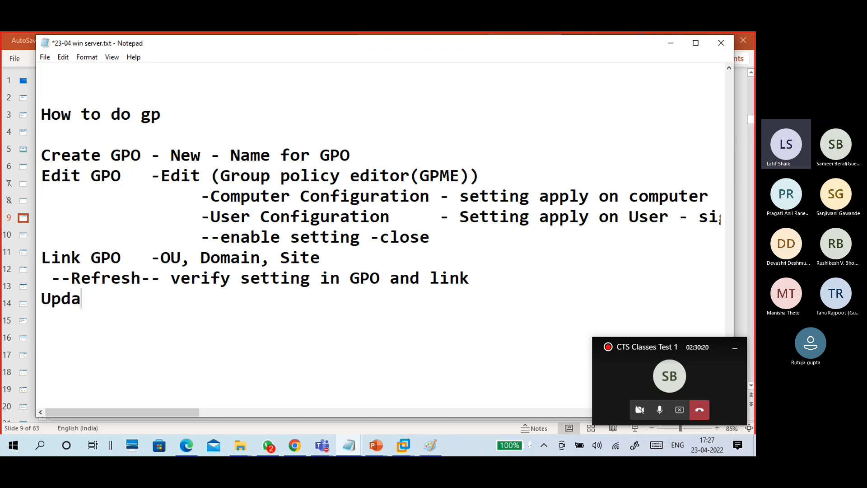
type("te     -no required")
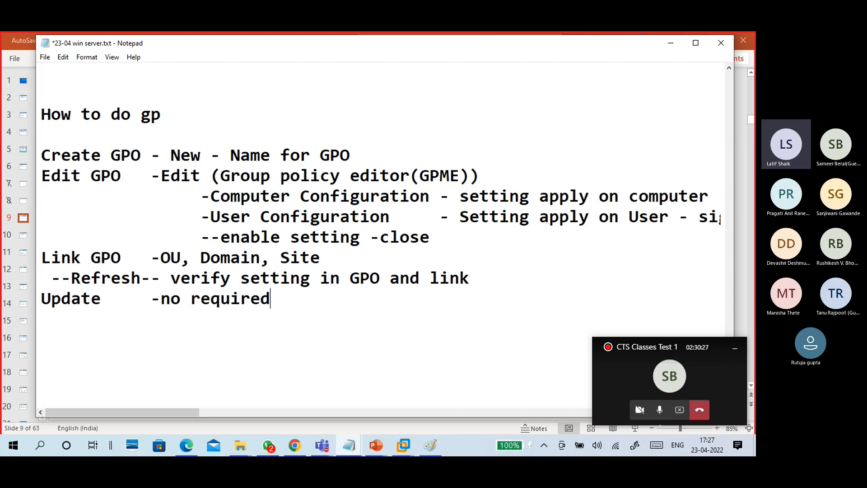
- Under Update, add an indented '-run/cmd - gpupdate /force' line
key("Tab")
key("Tab")
key("BackSpace")
type("-run")
key("BackSpace")
type("cmd - ")
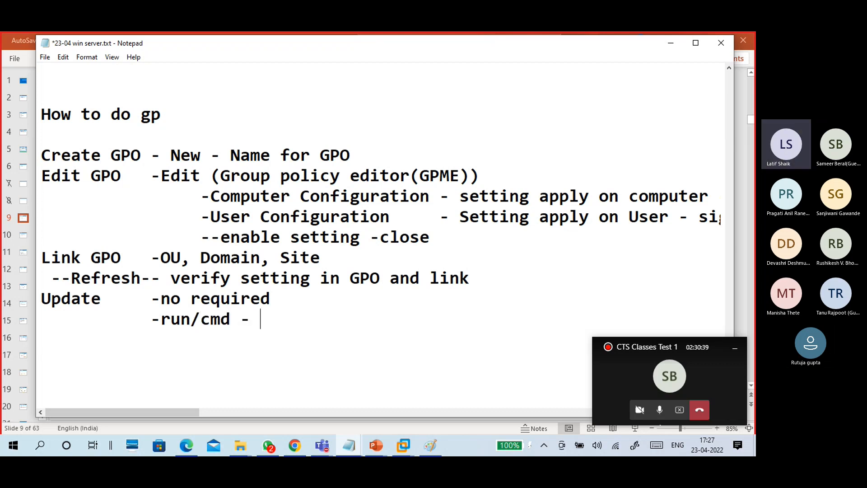
type("gp")
type("u")
key("BackSpace")
type("pupdat")
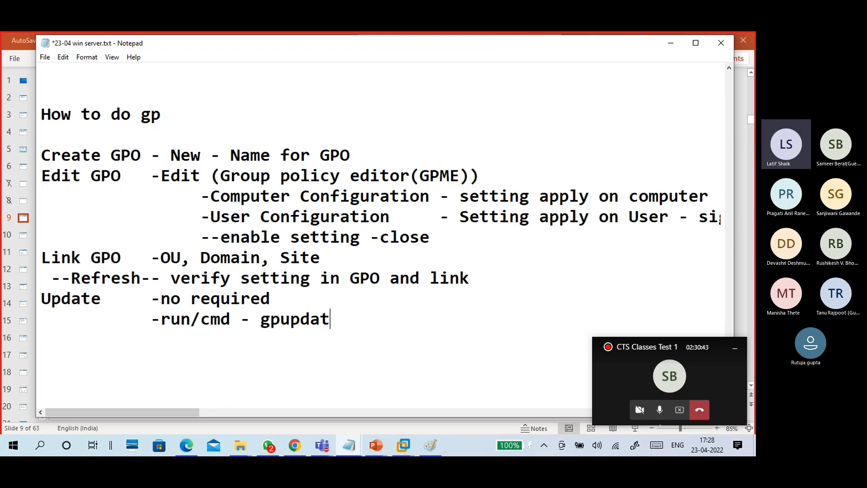
type("e /force")
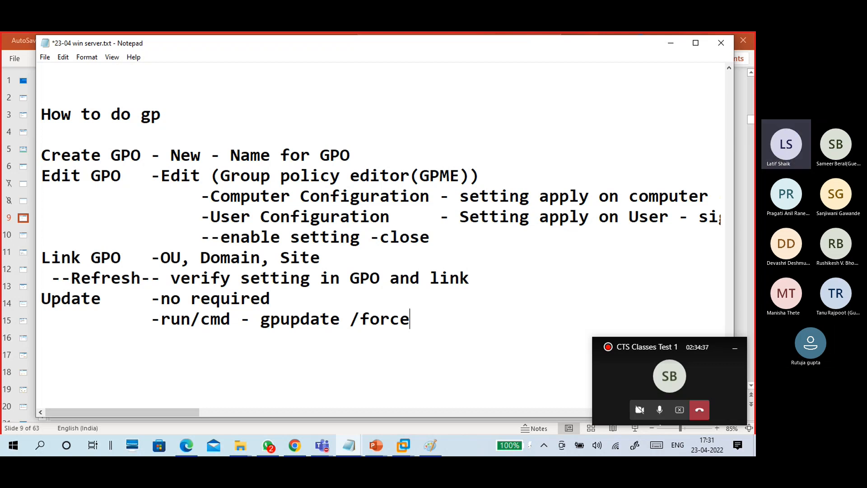
- Add a 'Verify -in client' line and append '- -Server and client' to the gpupdate line
key("Return")
key("Return")
key("BackSpace")
type("Verify")
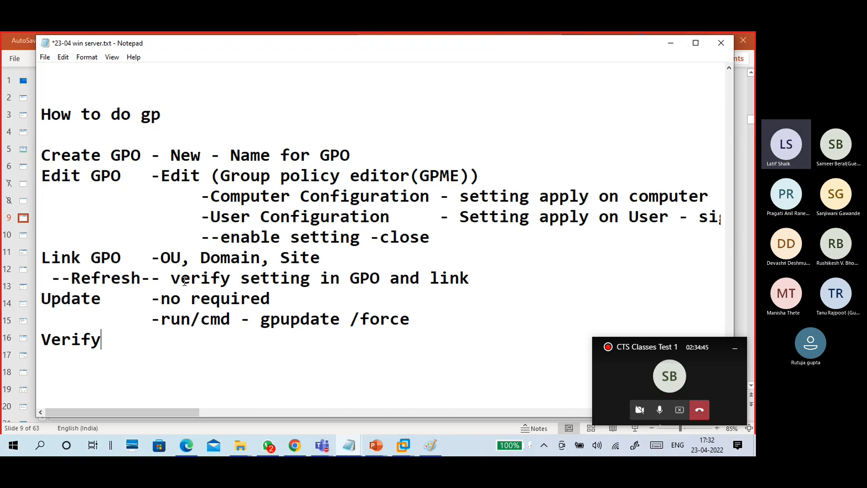
left_click(428, 325)
type("- on Server and ")
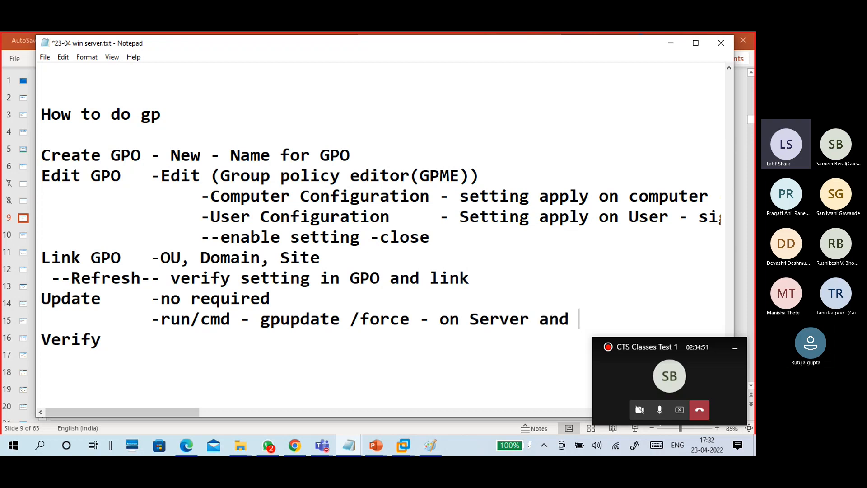
type("client")
left_click(470, 324)
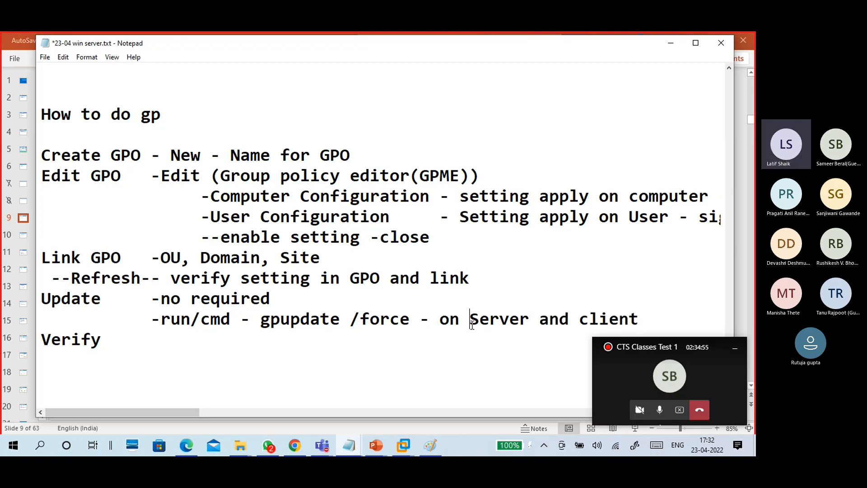
key("BackSpace")
key("BackSpace")
key("BackSpace")
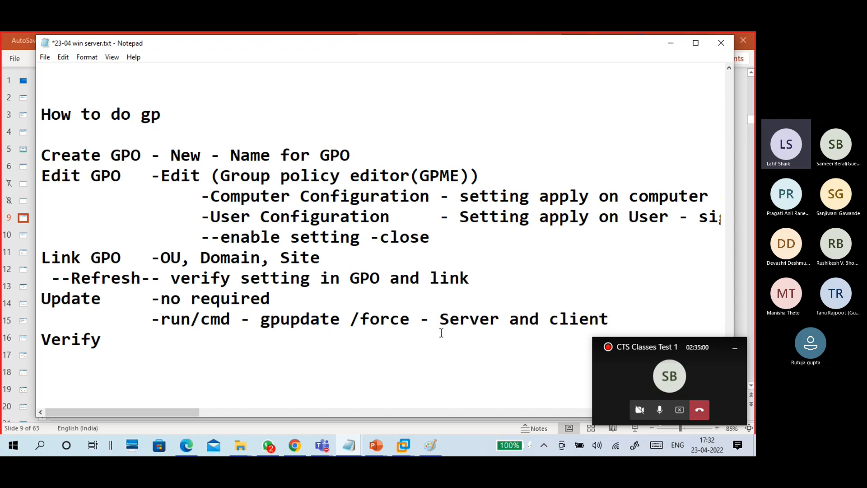
type("-")
left_click(112, 333)
type("-cl")
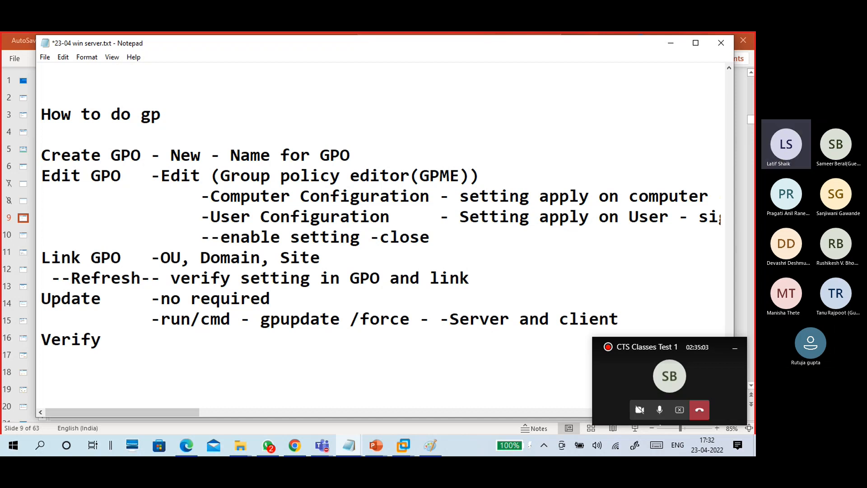
type("ient")
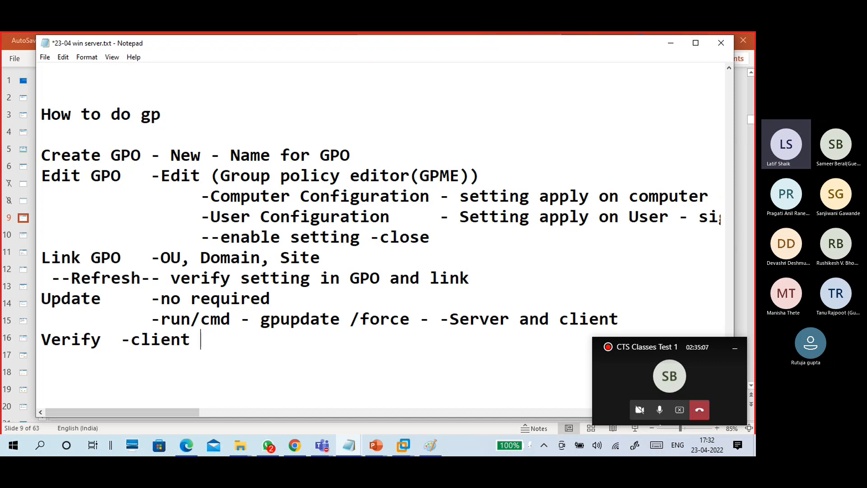
key("Left")
key("Left")
key("Left")
key("Left")
key("Left")
key("Left")
type("inm")
key("BackSpace")
key("BackSpace")
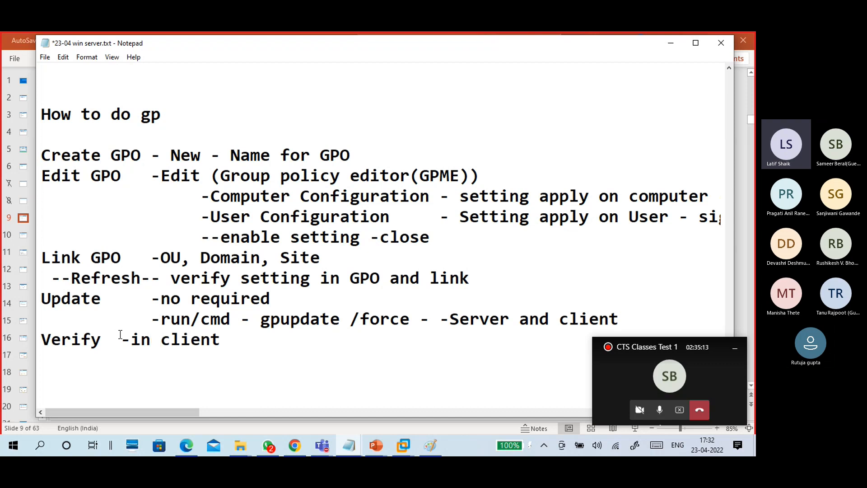
- Add a dashed separator below Verify and trim its surplus dashes
left_click(221, 337)
key("Return")
type("------------------")
scroll(280, 249, "down", 1)
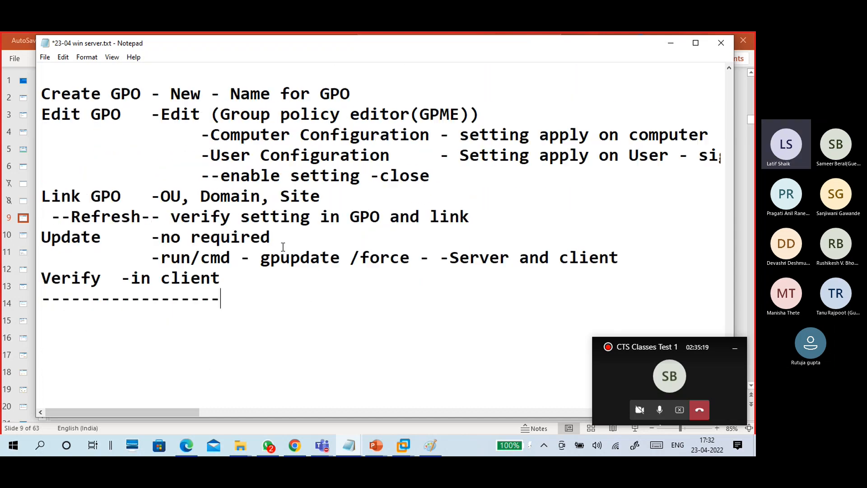
scroll(250, 233, "up", 1)
left_click_drag(42, 154, 346, 261)
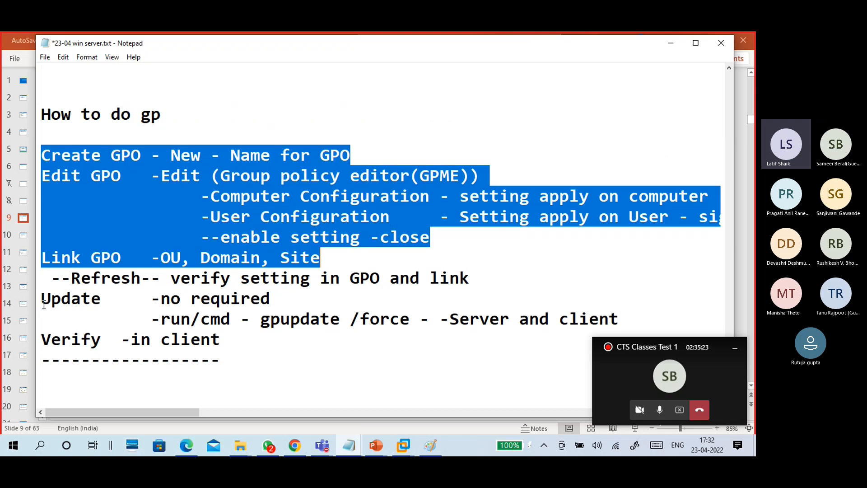
left_click_drag(41, 298, 229, 340)
left_click(232, 343)
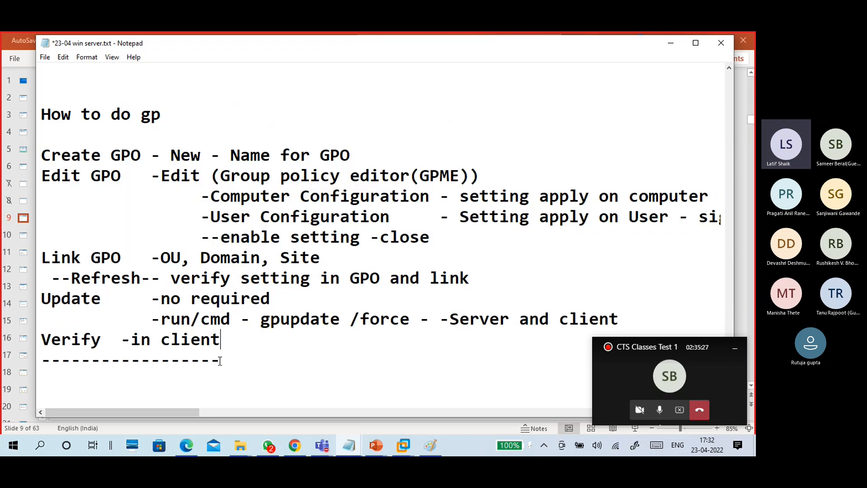
left_click_drag(220, 360, 172, 359)
key("BackSpace")
scroll(197, 359, "up", 2)
scroll(177, 247, "up", 1)
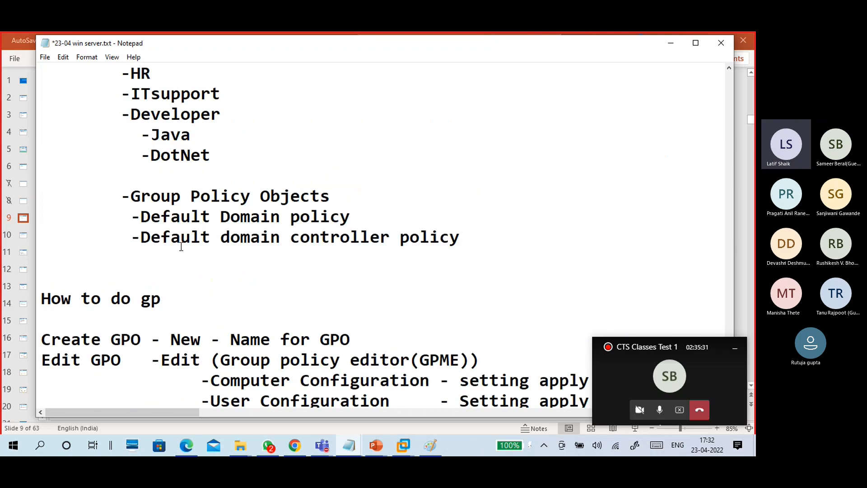
scroll(186, 261, "down", 3)
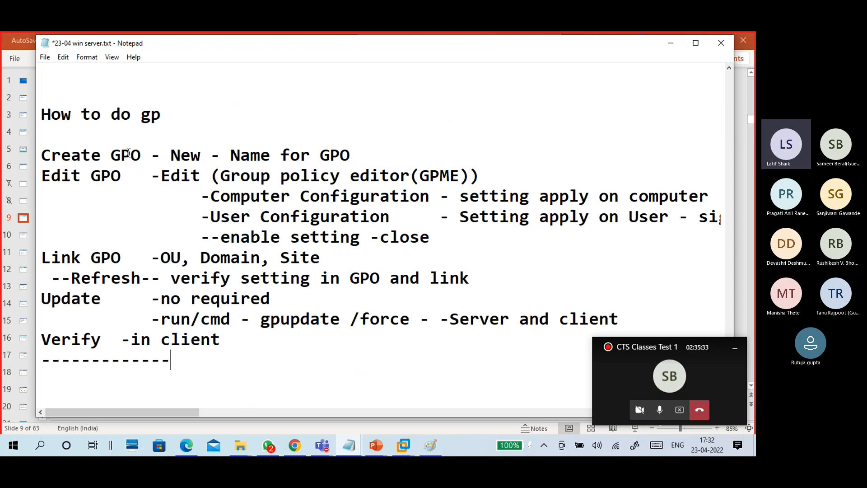
scroll(129, 156, "down", 3)
- Start a summary list on the empty line with Create, Edit and Link
left_click(125, 204)
key("Home")
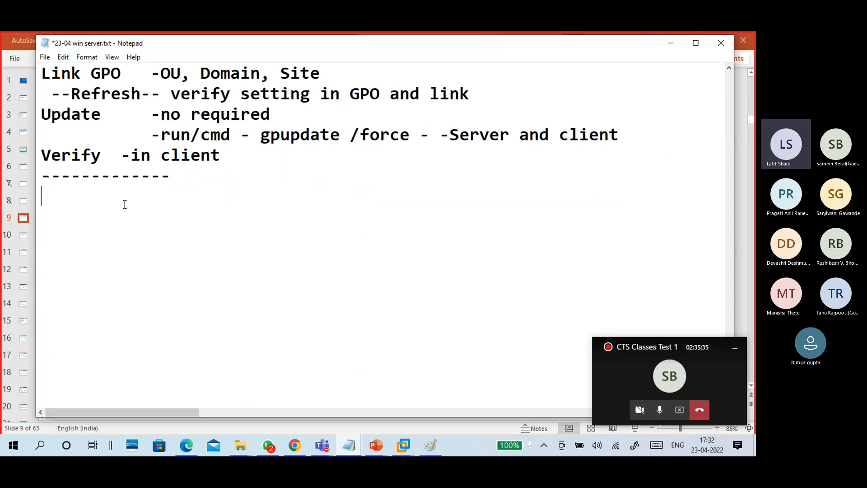
type("Create")
key("Return")
type("Edit")
key("Return")
type("link")
key("BackSpace")
key("BackSpace")
key("BackSpace")
key("BackSpace")
type("Lni")
type("k")
key("BackSpace")
key("BackSpace")
key("BackSpace")
type("ink")
- Finish the list with Update and Verify, closed by a row of dashes
key("Return")
type("Update")
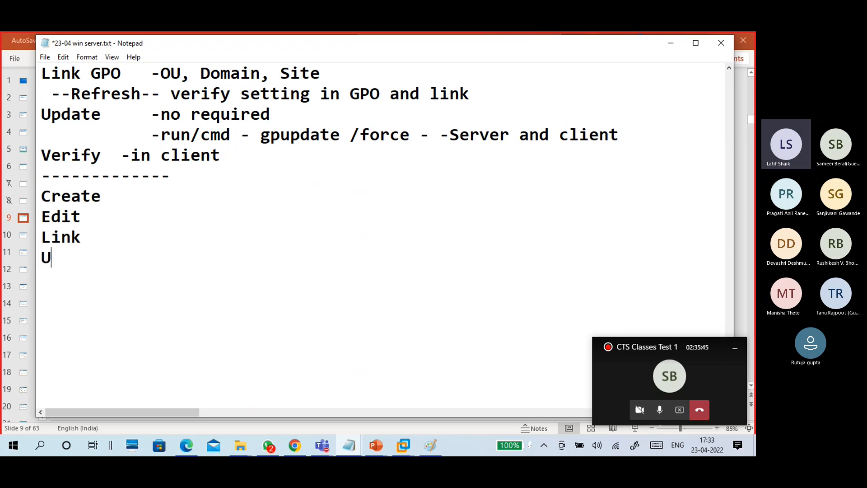
key("Return")
type("Verify")
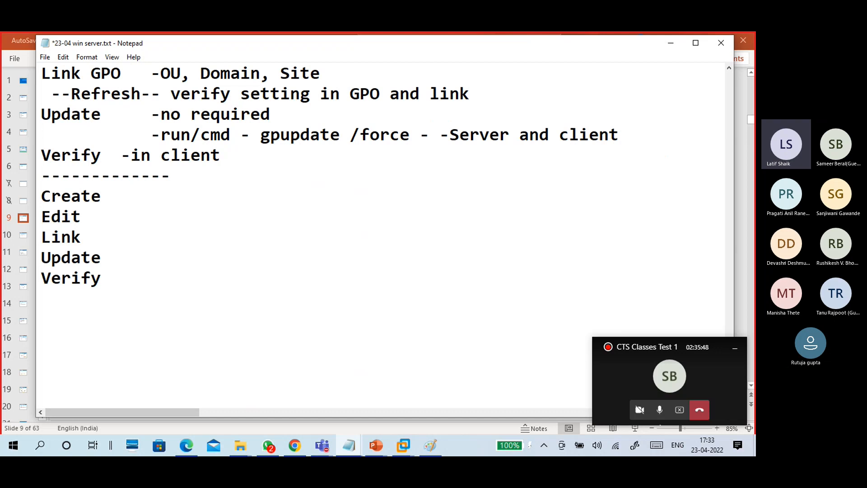
key("Return")
type("-------------")
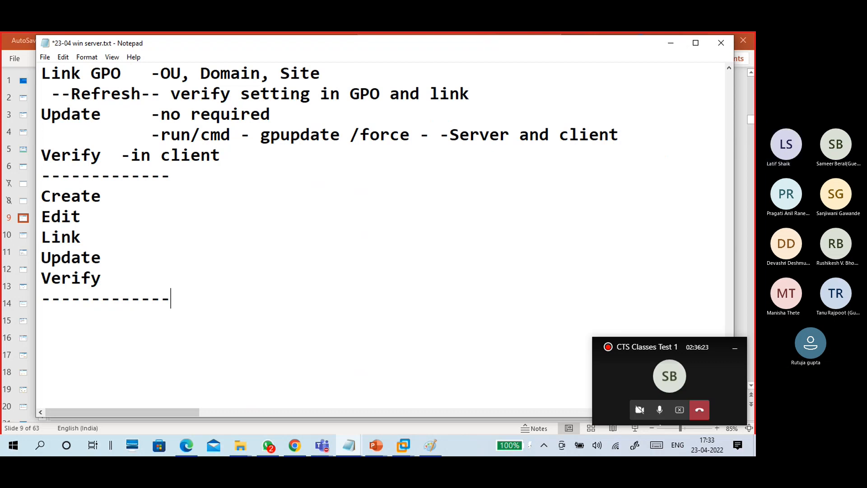
key("Return")
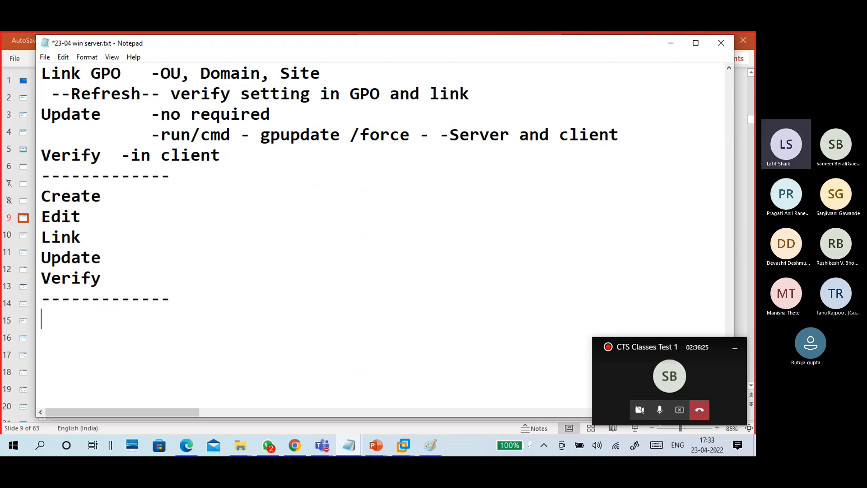
- Scroll through the notes, highlighting the Group Policy Objects line for emphasis
scroll(130, 204, "up", 2)
scroll(140, 180, "up", 10)
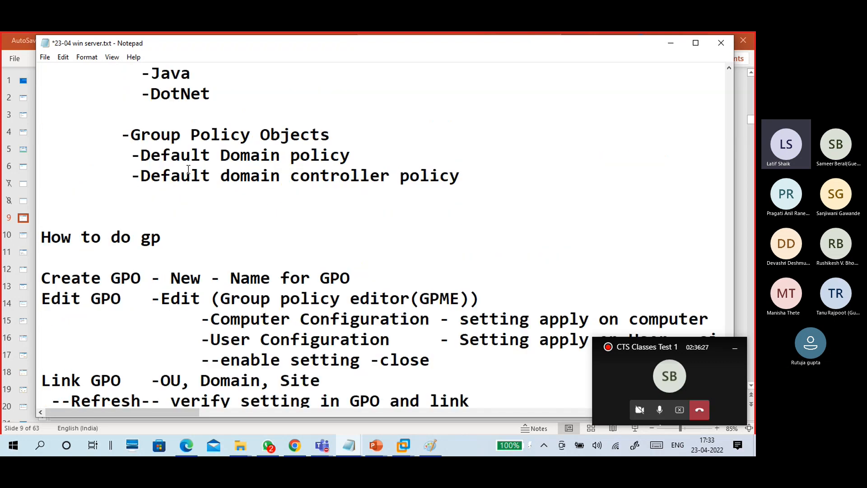
scroll(189, 169, "up", 5)
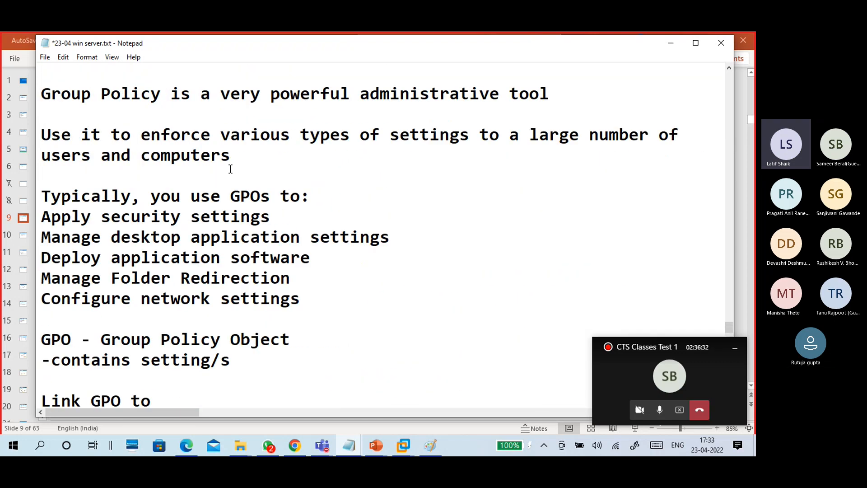
scroll(230, 169, "down", 2)
scroll(230, 169, "down", 3)
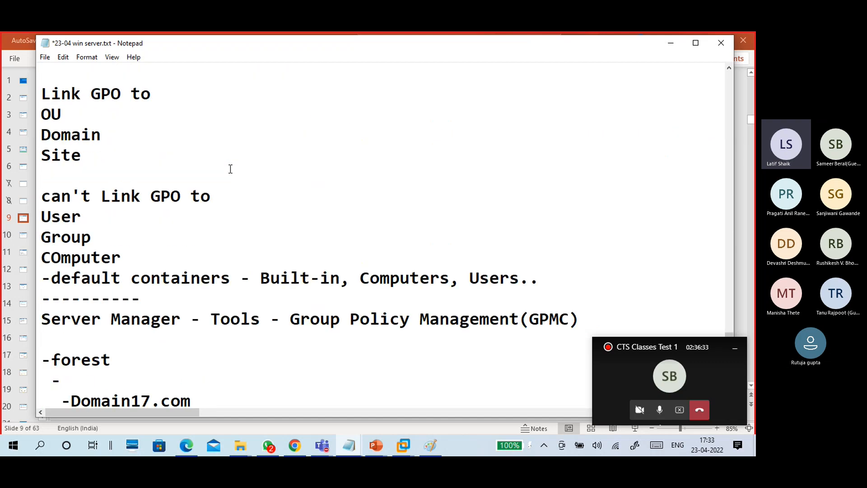
scroll(230, 169, "down", 1)
scroll(230, 168, "up", 1)
scroll(277, 174, "down", 2)
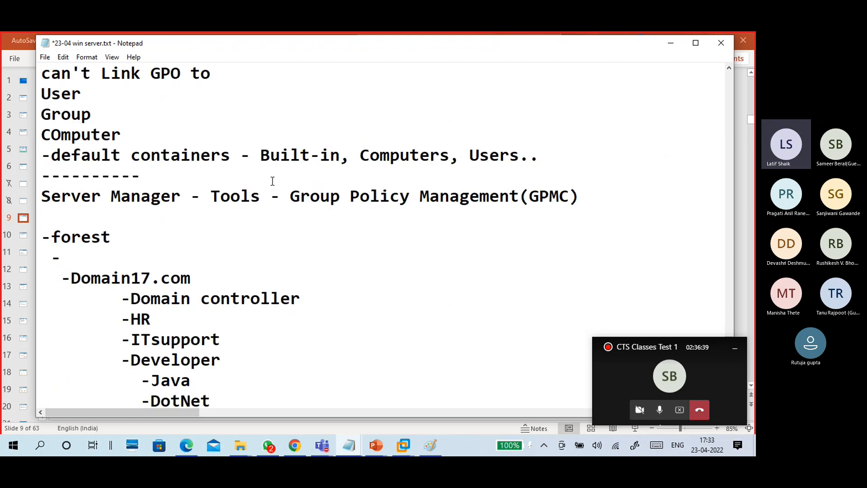
scroll(273, 182, "down", 2)
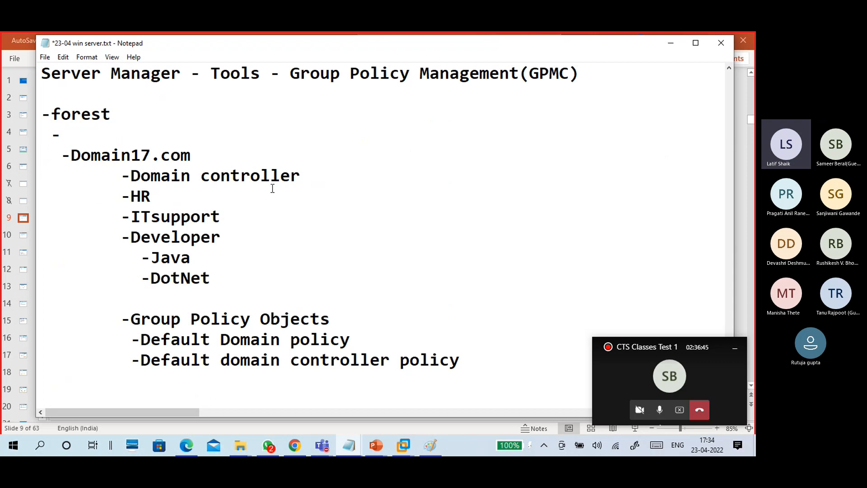
scroll(272, 188, "down", 3)
left_click_drag(131, 136, 331, 137)
scroll(260, 198, "down", 2)
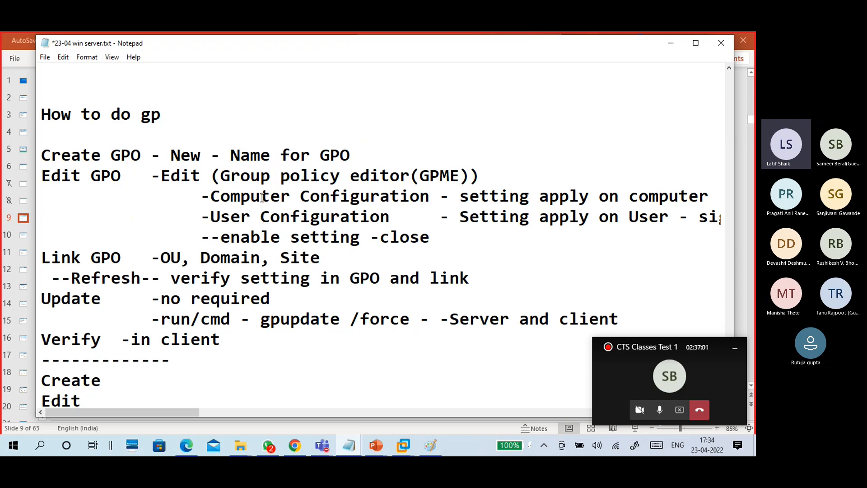
scroll(262, 197, "down", 2)
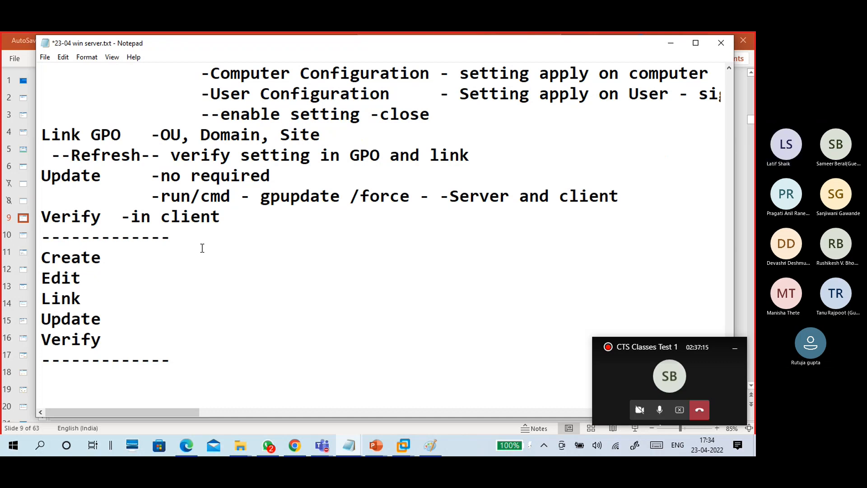
scroll(202, 248, "down", 1)
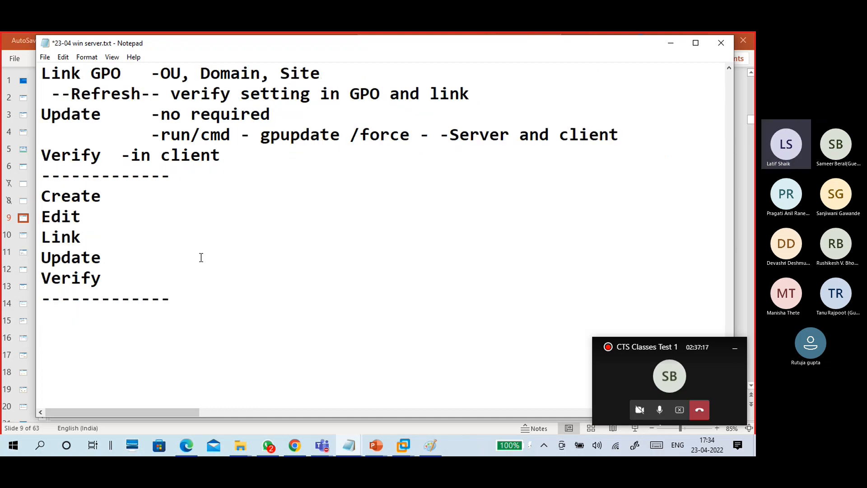
- Highlight the Create–Verify list, then begin a '1.' numbered note below the dashes
left_click_drag(119, 278, 39, 187)
left_click(129, 274)
left_click_drag(130, 273, 39, 192)
left_click(120, 277)
left_click(121, 317)
scroll(204, 294, "down", 2)
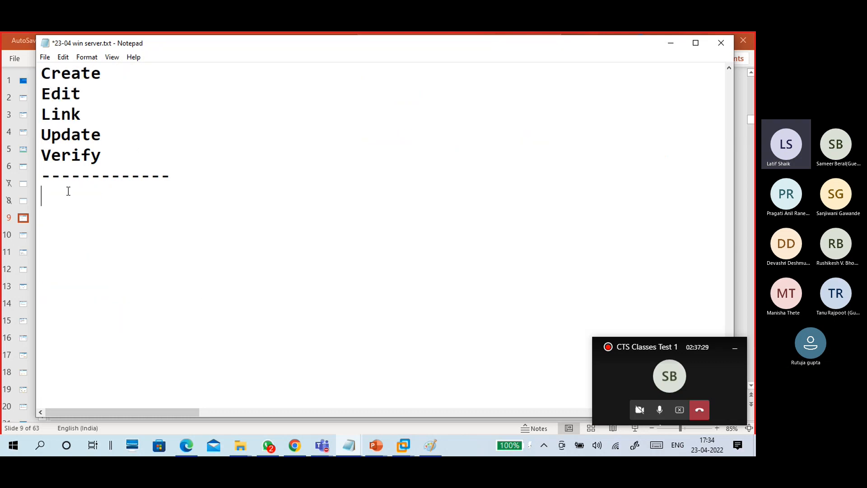
type("1.")
left_click(322, 445)
left_click(307, 396)
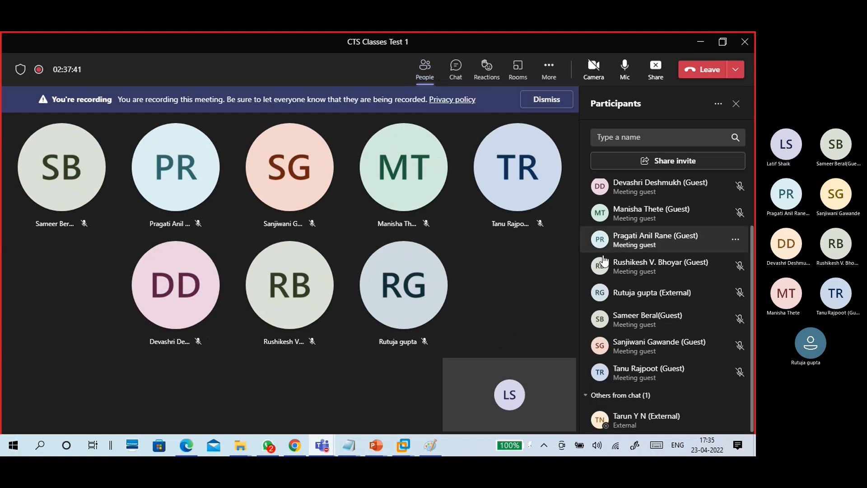
scroll(603, 260, "up", 2)
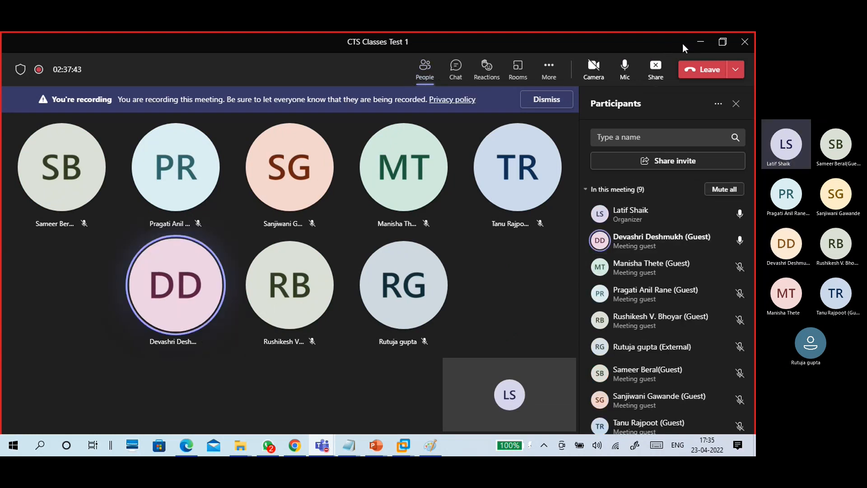
left_click(699, 42)
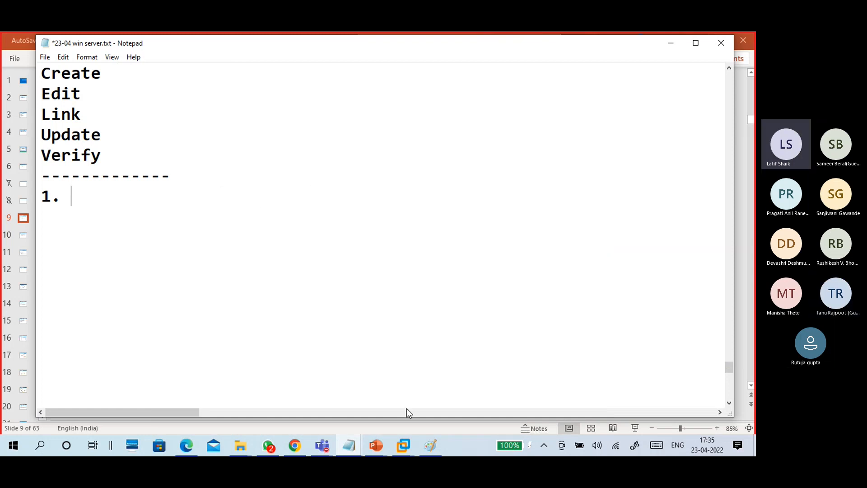
- Add the Notepad lines 'disable gerenal Page' and 'Internet Option - removing General Tab'
mouse_move(407, 448)
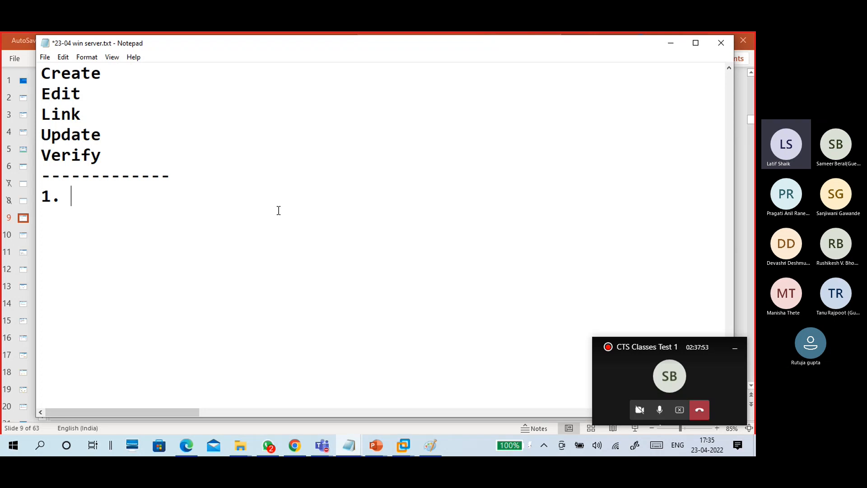
type("dis")
type("bale")
key("BackSpace")
key("BackSpace")
key("BackSpace")
key("BackSpace")
key("BackSpace")
type("able ")
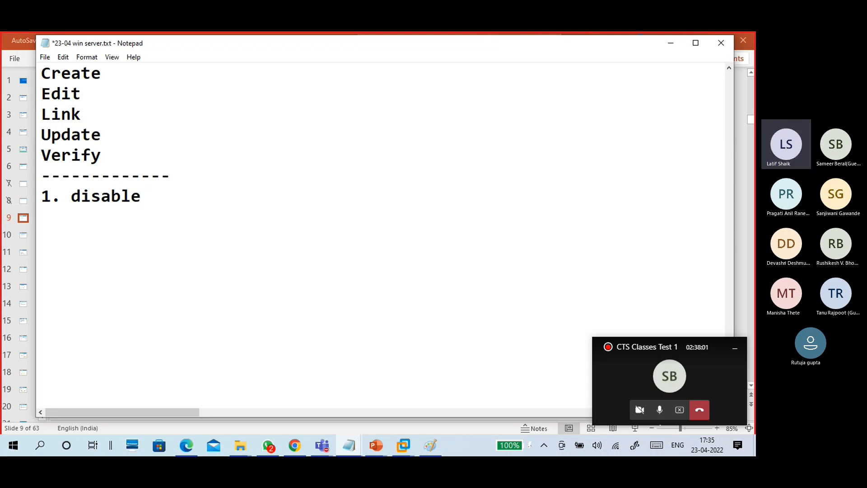
type("gerenal Page")
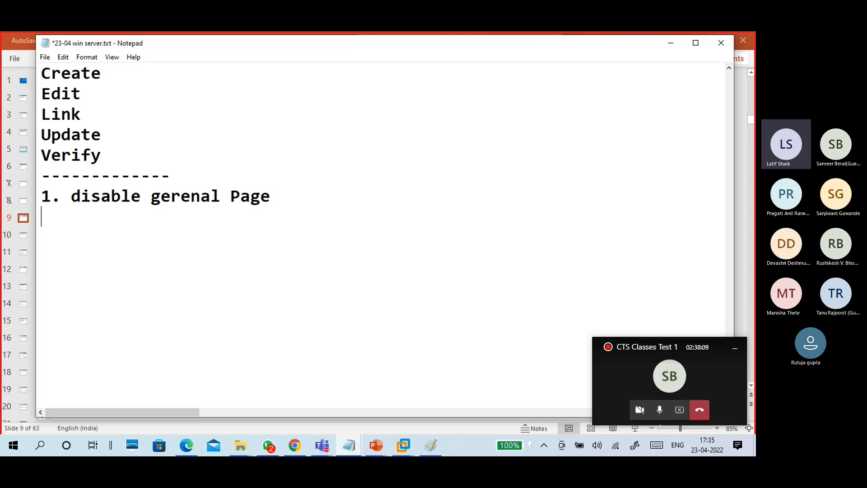
type("Internet O")
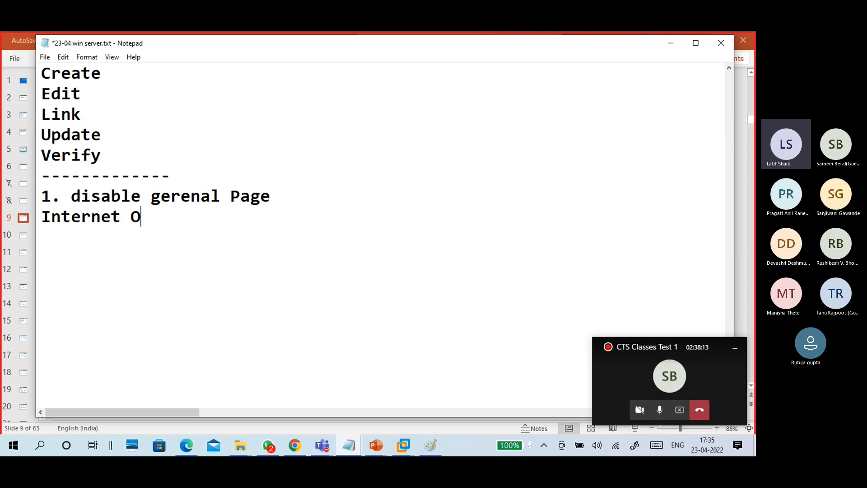
type("pi=t")
key("BackSpace")
key("BackSpace")
key("BackSpace")
type("tion - ")
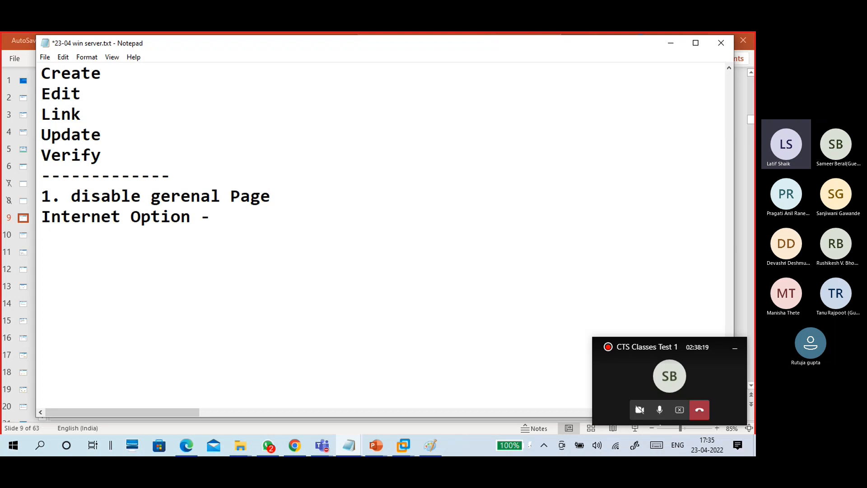
type("removi")
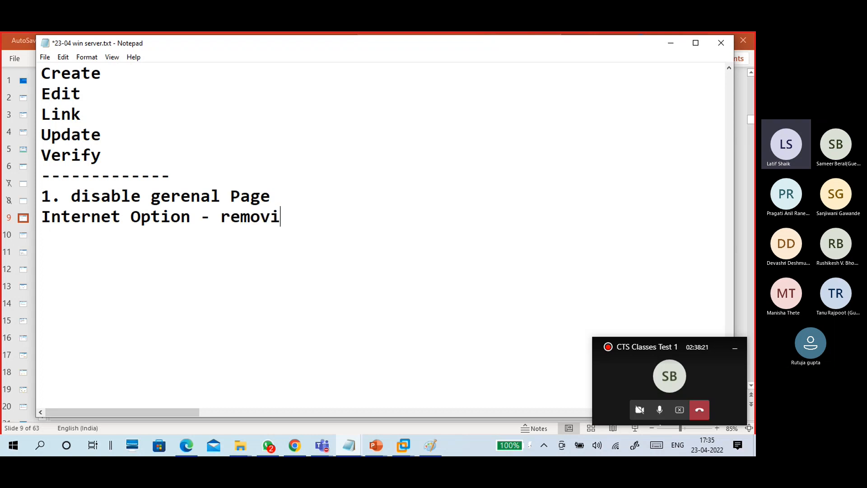
type("ng Gen")
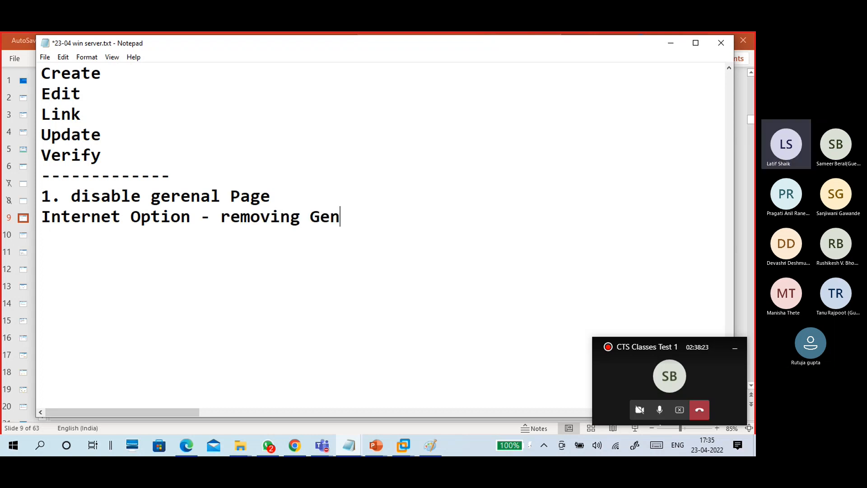
type("eral Tab")
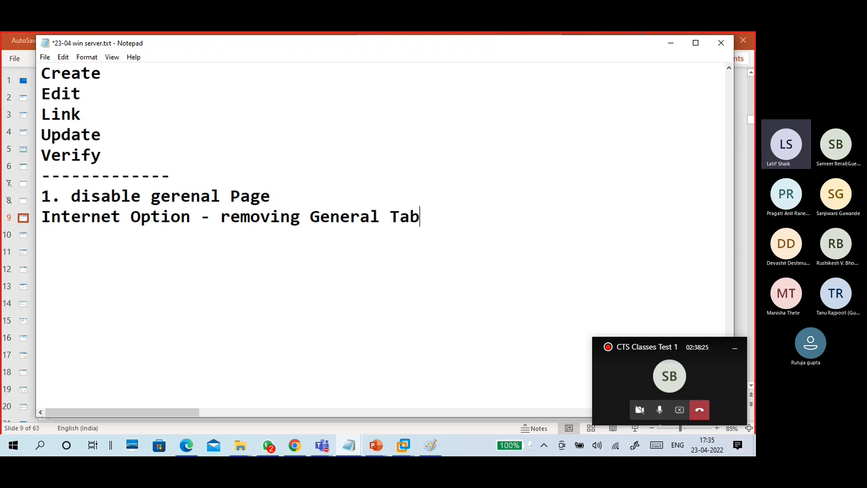
key("Return")
- Note 'General Tab - Home page(url), temporary internet file/history, tab config' on a new line
type("General Ta")
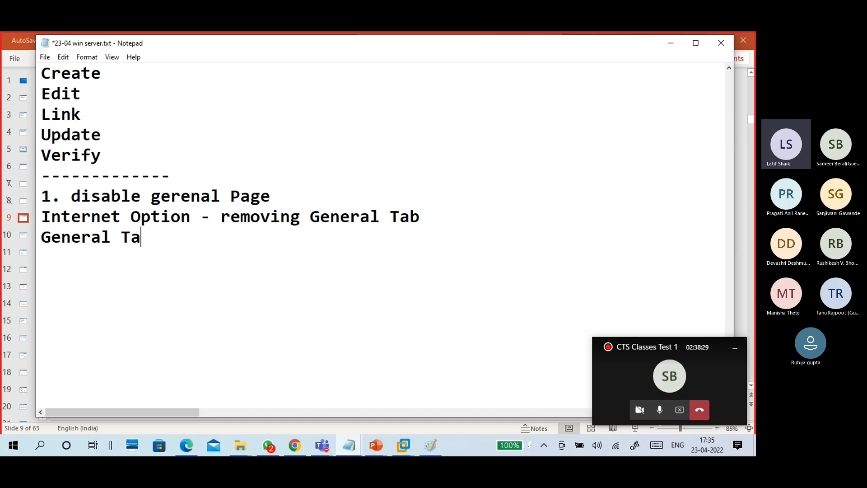
type("b - Home ")
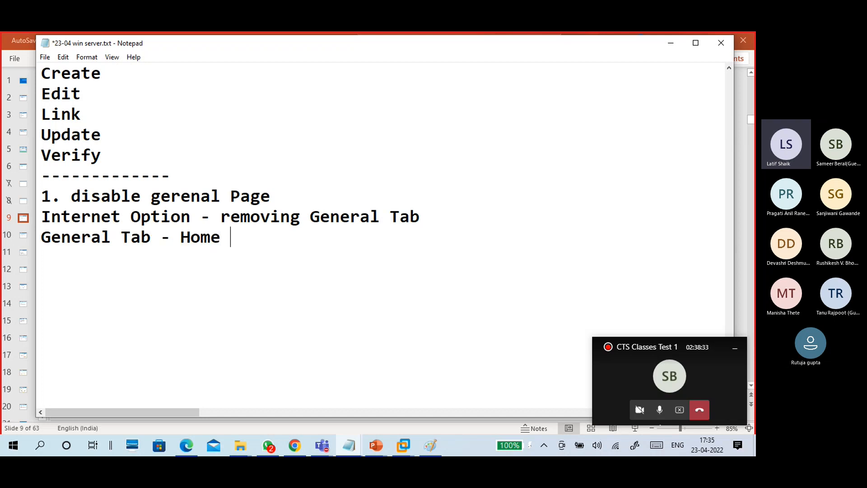
type("page")
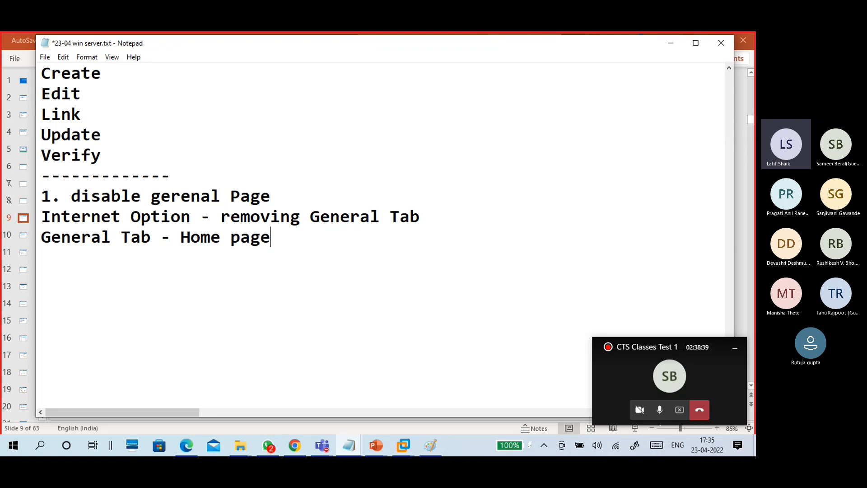
type("(url), ")
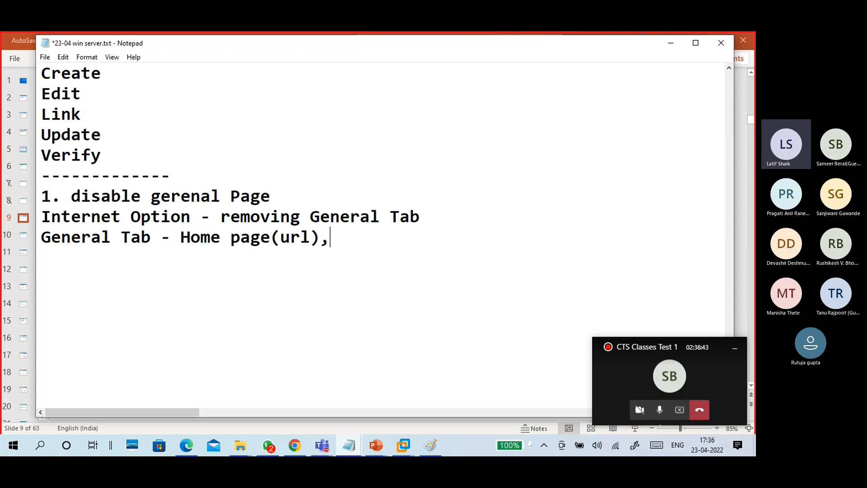
type("tempor")
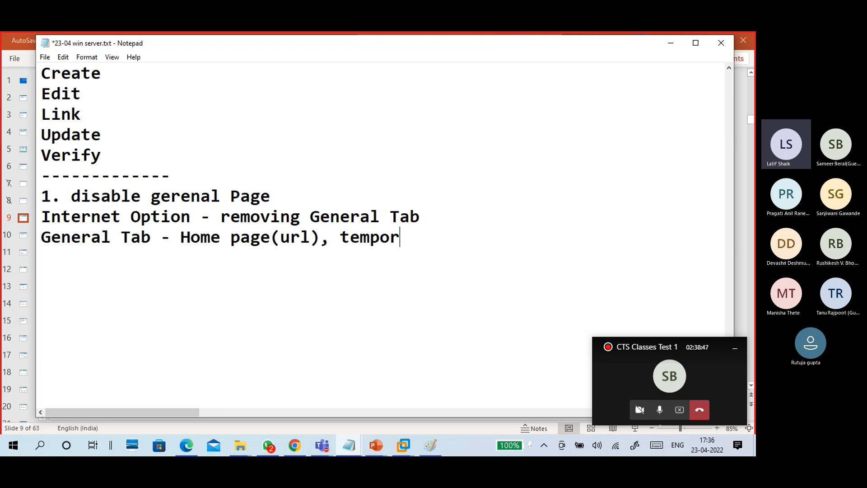
key("BackSpace")
key("BackSpace")
key("BackSpace")
key("BackSpace")
key("BackSpace")
key("BackSpace")
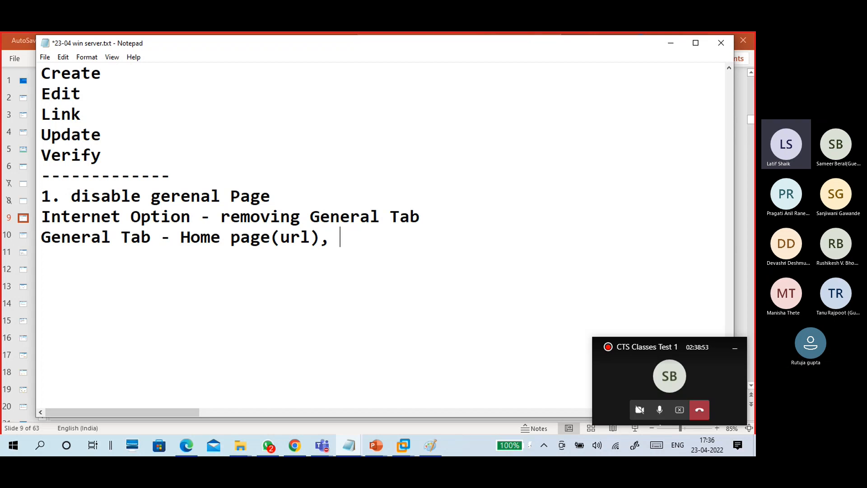
type("tempo")
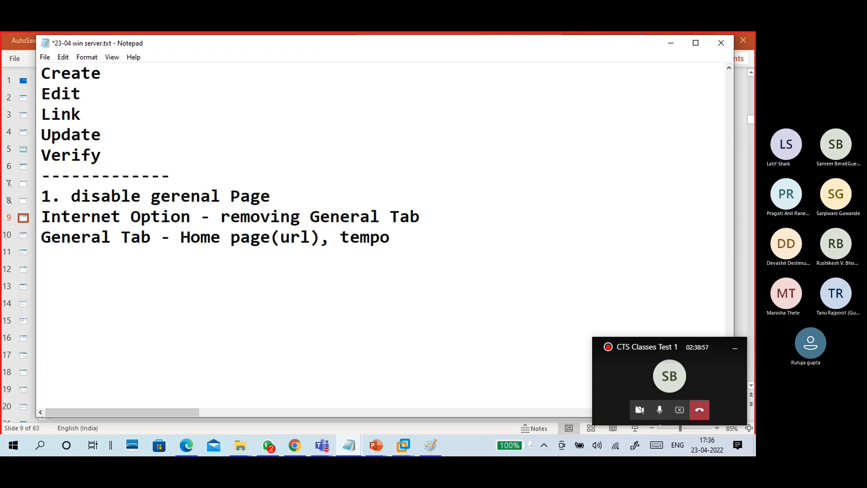
type("rary internet file/history")
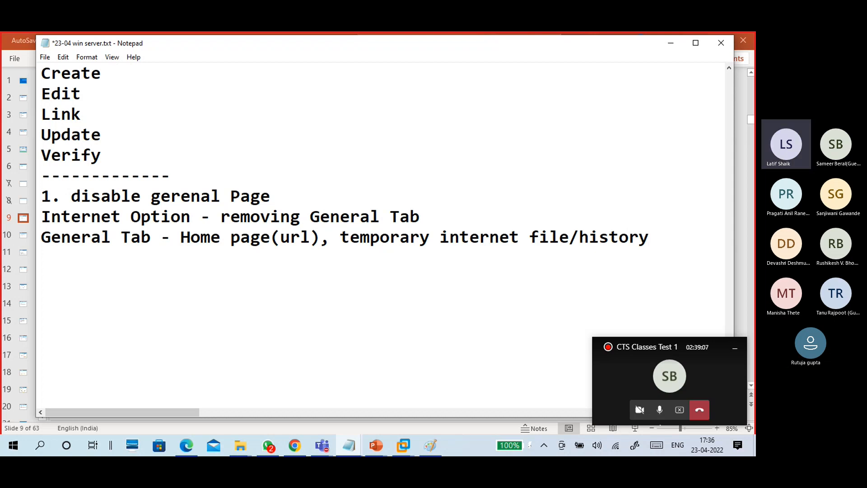
type(", tab config")
key("Return")
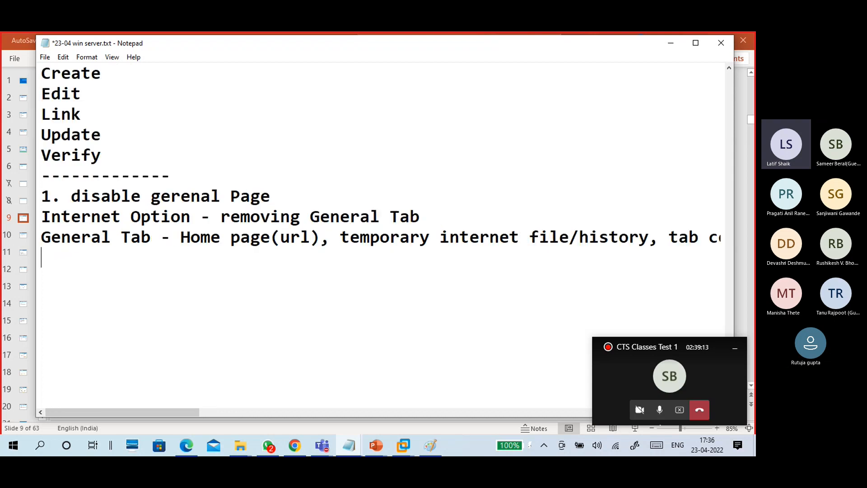
key("Return")
- Switch to the B17-WINC1 VM and sign in with the account password
mouse_move(402, 443)
left_click(389, 387)
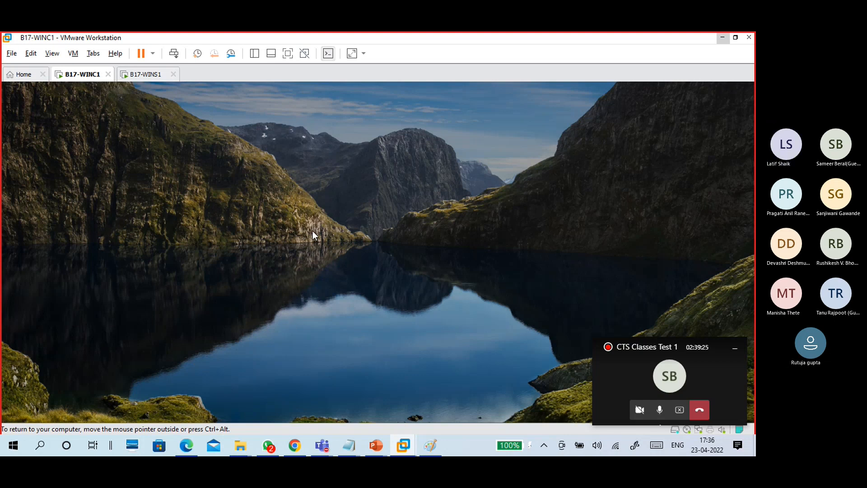
left_click(367, 318)
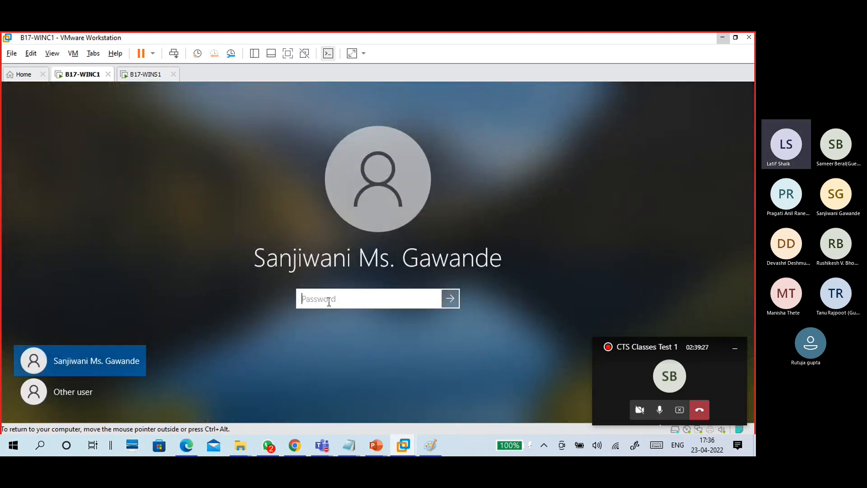
type("*********")
key("Return")
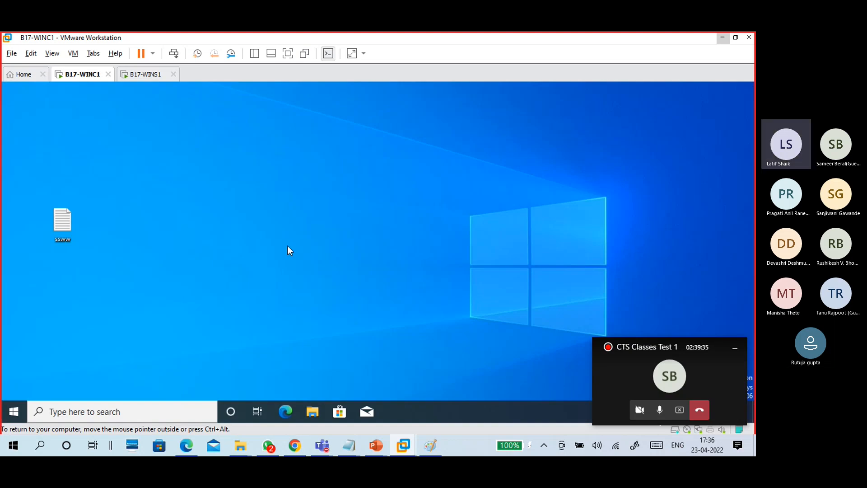
- Launch Control Panel from the Run prompt and tuck away the meeting call window
key("super+r")
type("co")
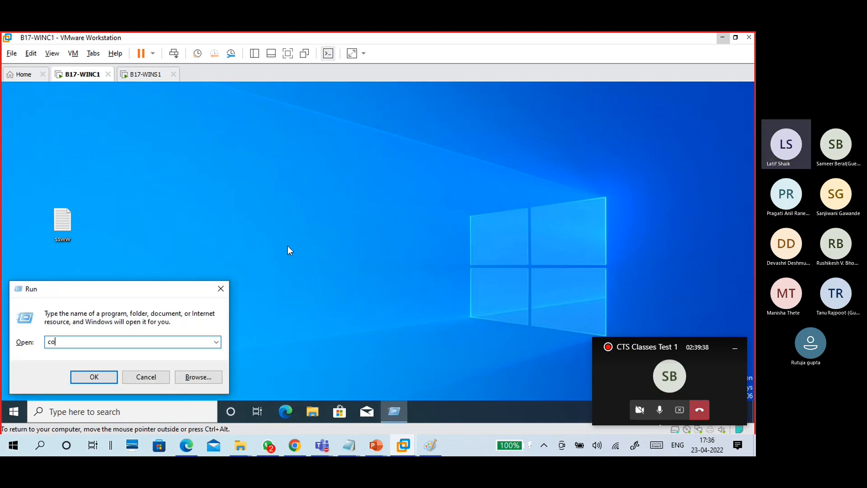
key("Return")
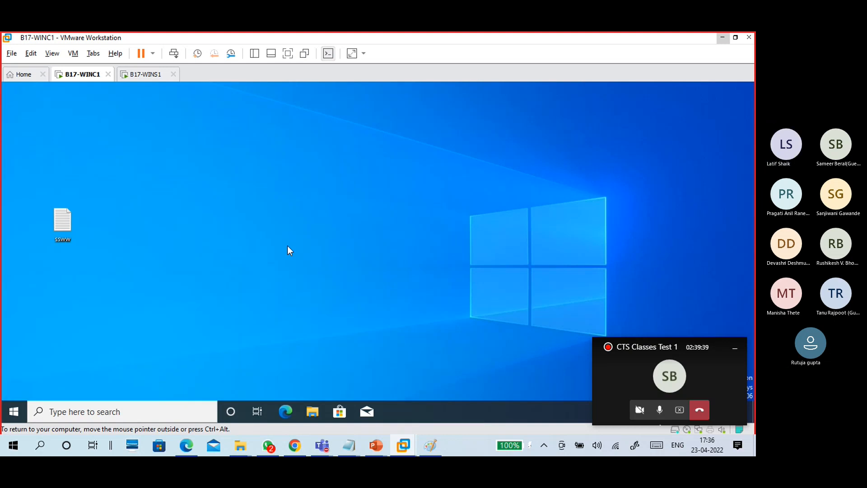
left_click(735, 348)
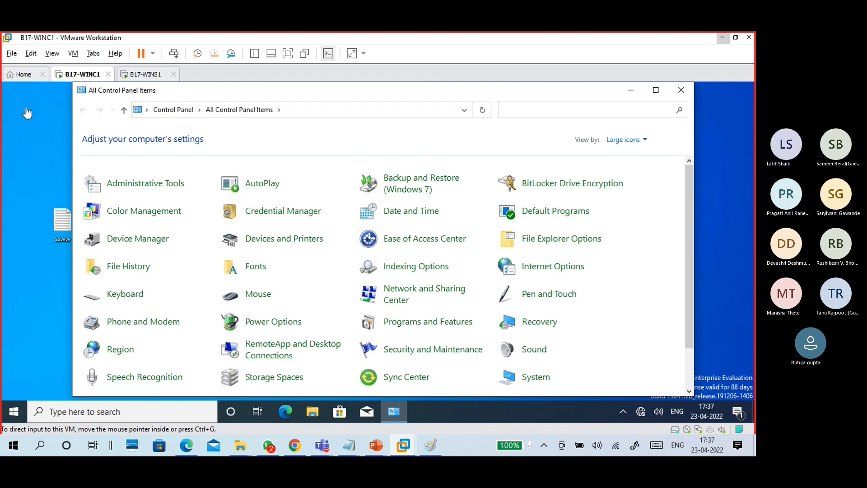
- Maximize Control Panel, set View by to Category and open Network and Internet
left_click(655, 89)
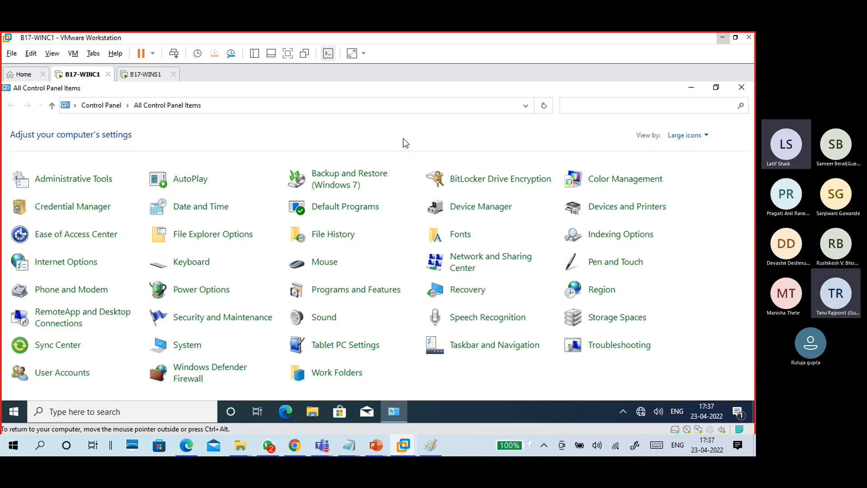
left_click(691, 136)
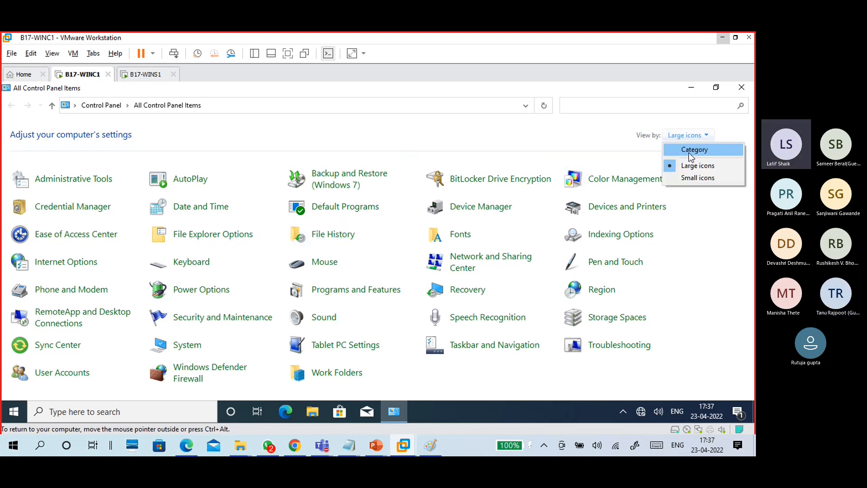
left_click(689, 151)
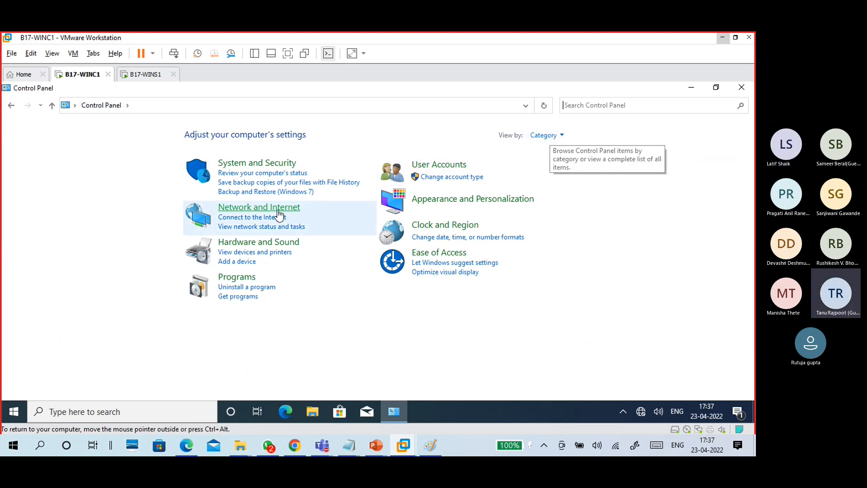
left_click(264, 208)
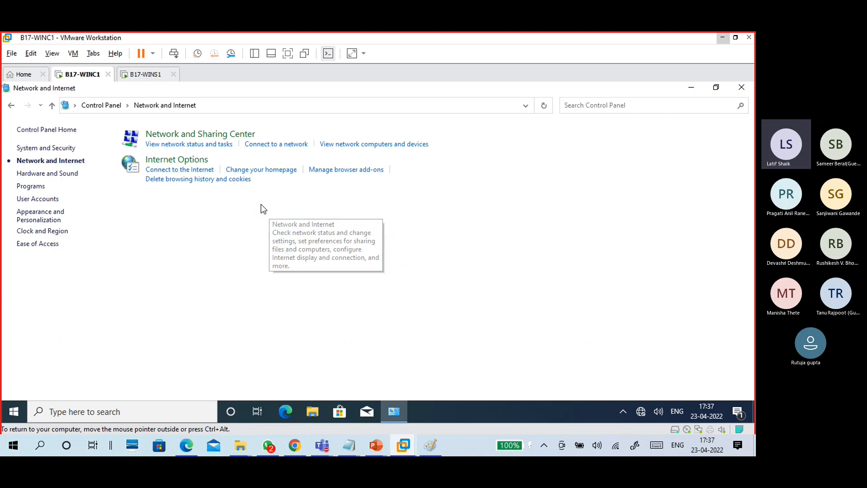
- Open Internet Properties' home page settings, move the dialog right and select the home page URL
left_click(277, 170)
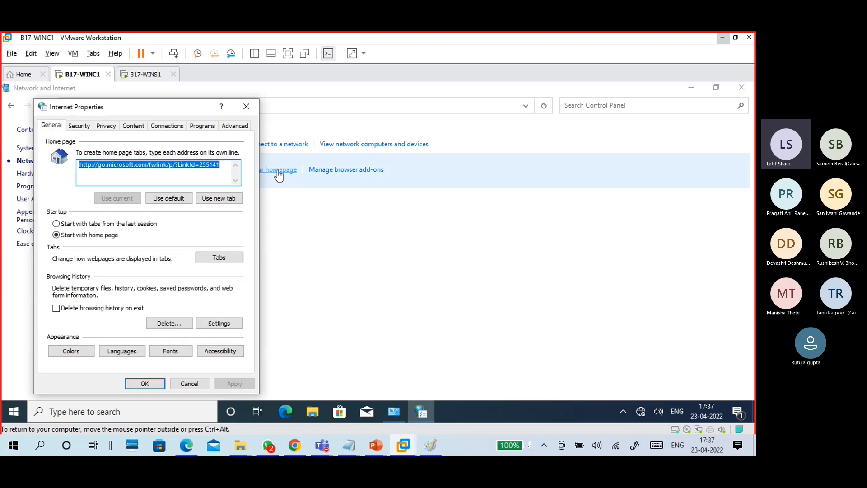
left_click_drag(175, 111, 494, 95)
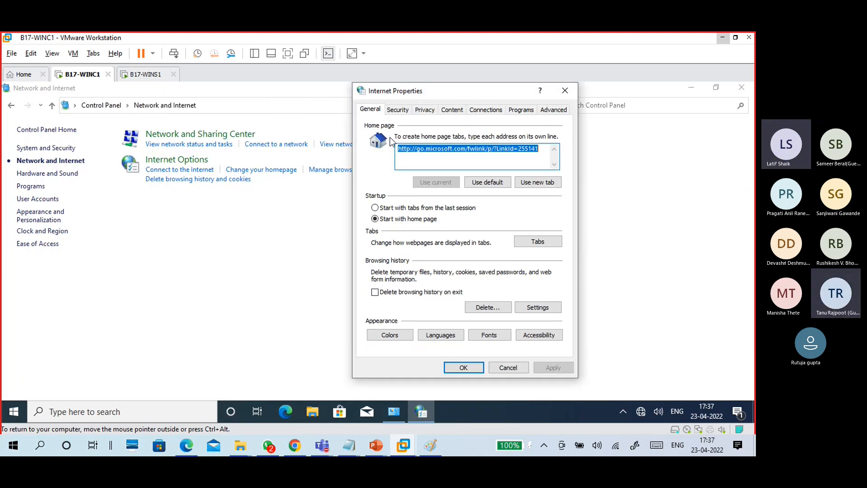
left_click_drag(539, 150, 384, 153)
left_click_drag(533, 157, 430, 157)
left_click(435, 155)
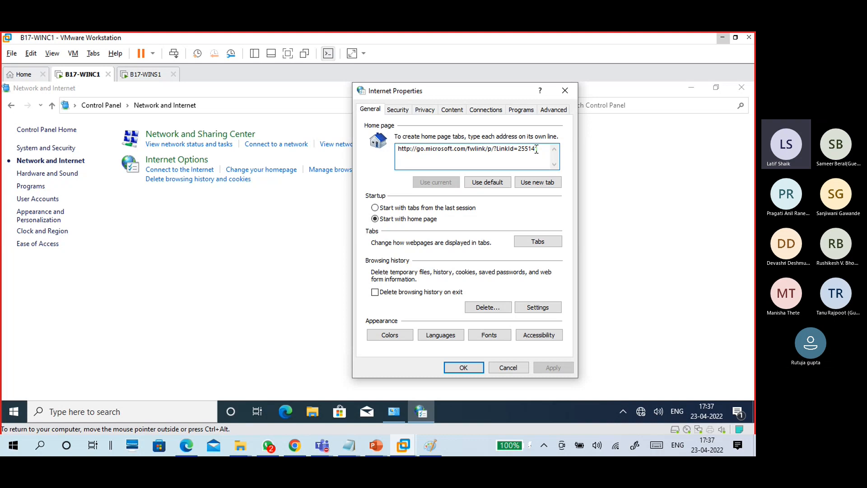
left_click_drag(536, 150, 393, 151)
left_click(400, 163)
- Review the Security, Privacy, Content, Connections, Programs and Advanced tabs, then close Internet Properties
left_click(380, 112)
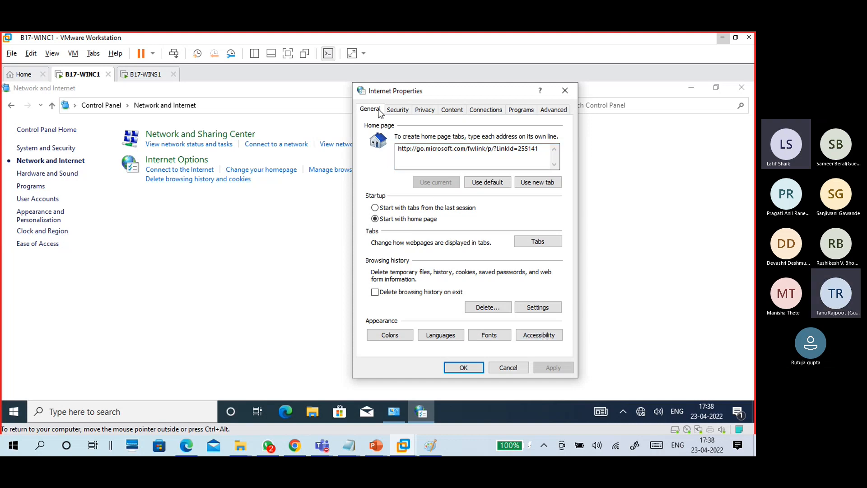
left_click(395, 111)
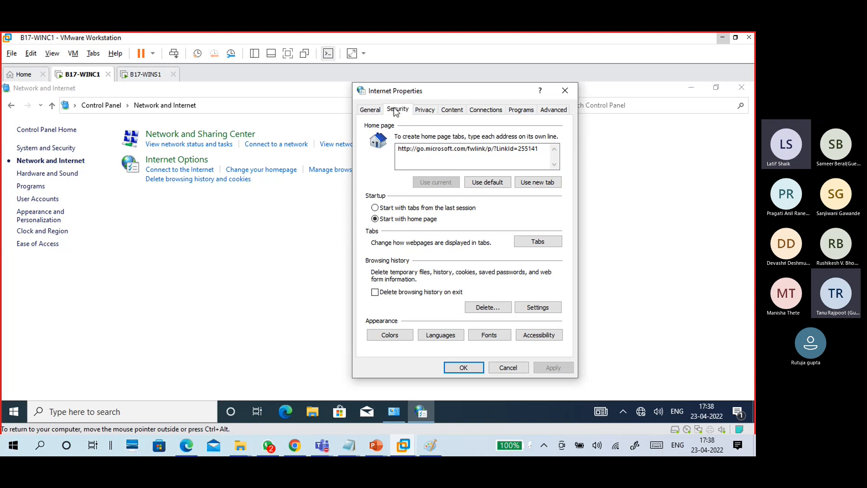
left_click(424, 113)
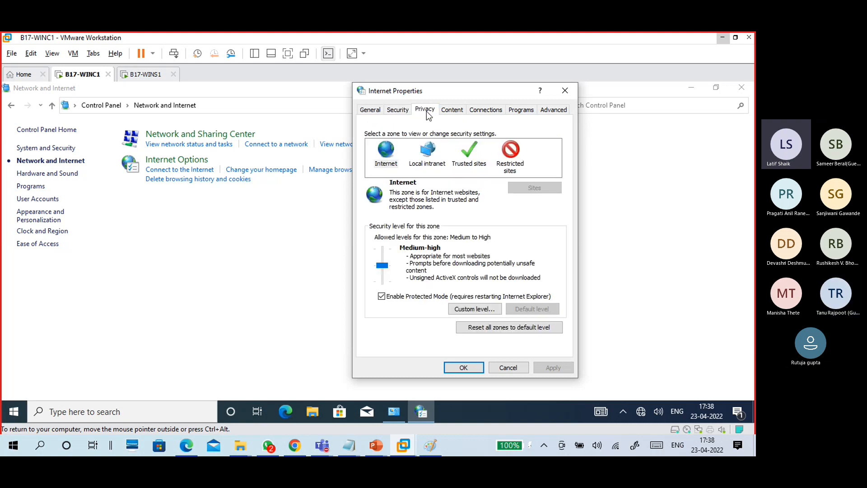
left_click(454, 112)
left_click(486, 112)
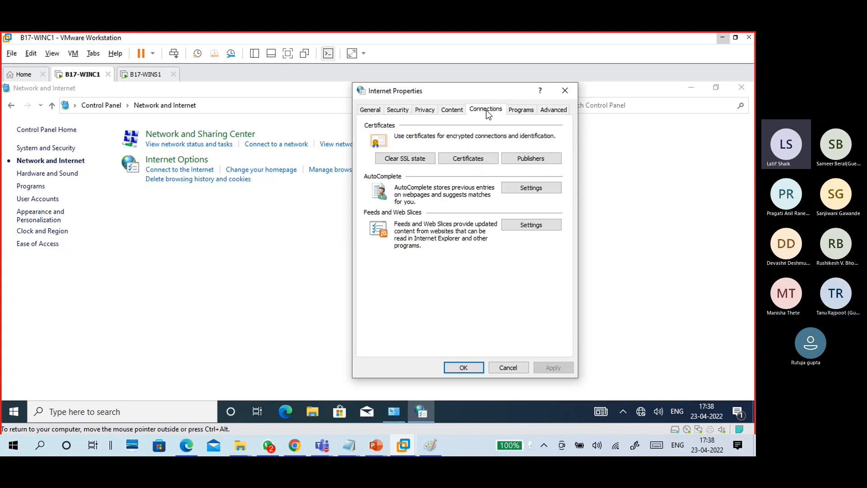
left_click(521, 111)
left_click(547, 111)
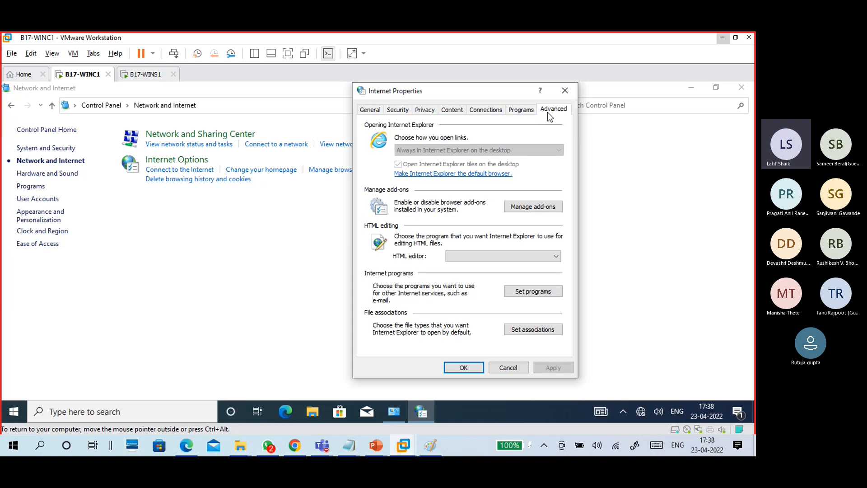
left_click(378, 113)
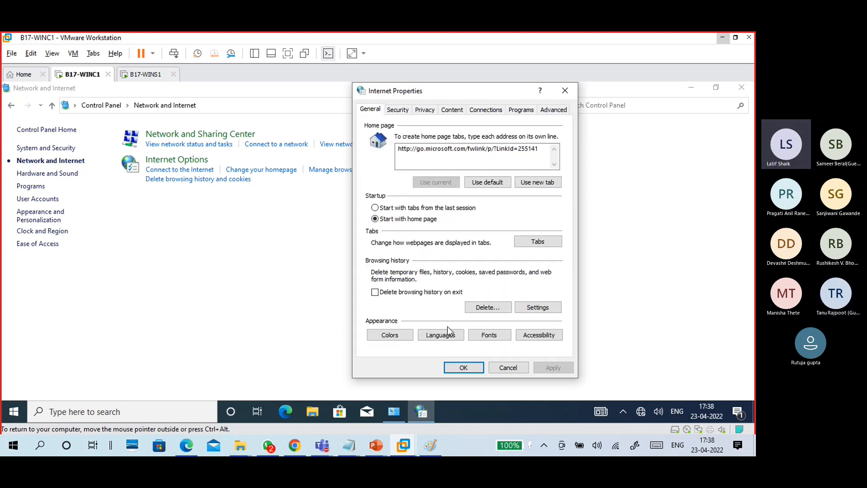
left_click(459, 368)
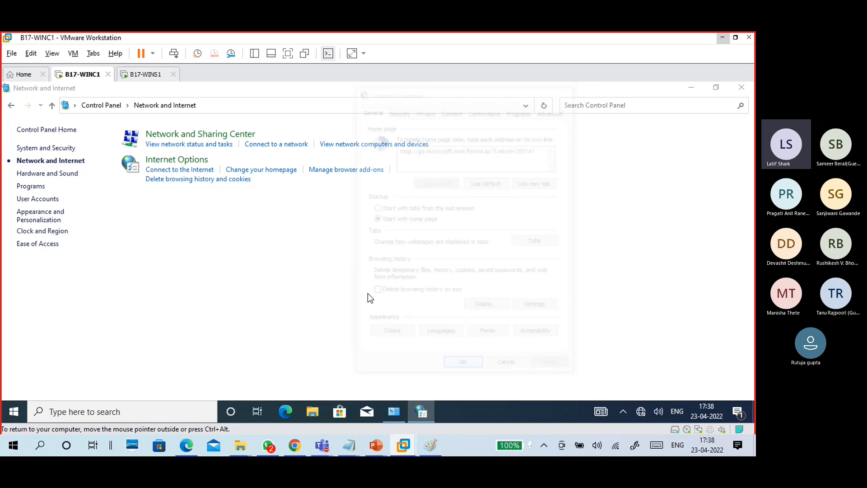
- Reopen and close Internet Properties twice without applying changes, then close Control Panel
left_click(196, 162)
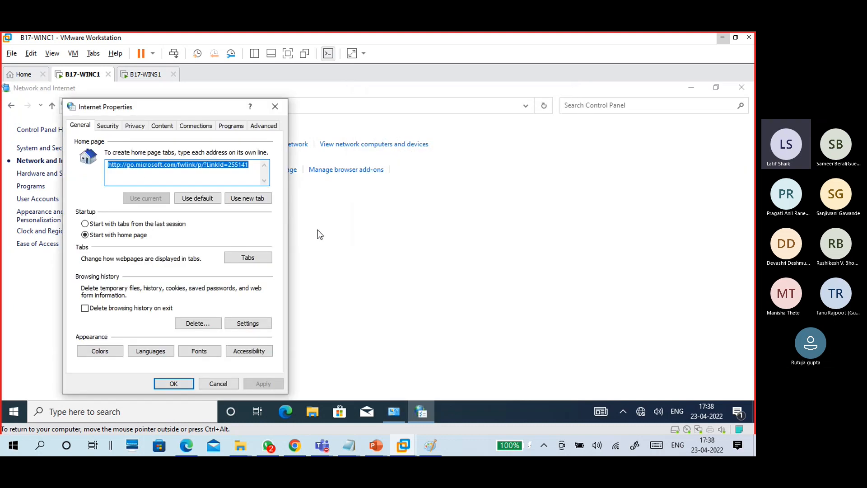
left_click_drag(159, 112, 496, 112)
left_click(408, 111)
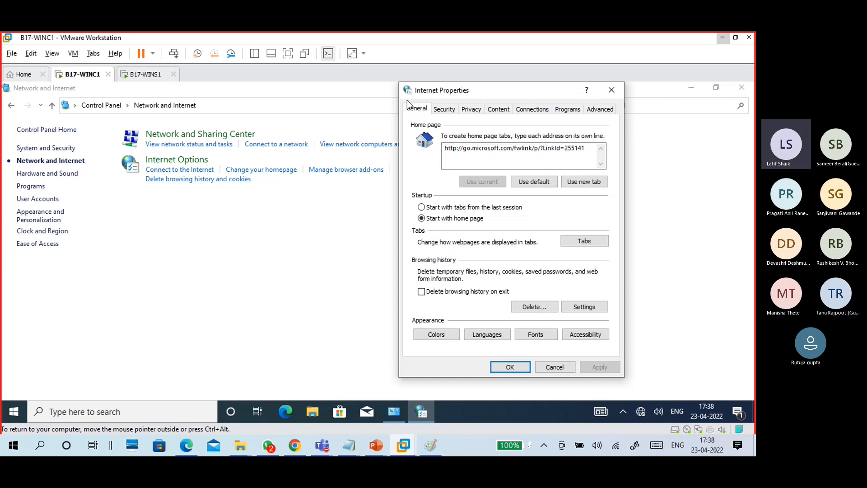
left_click(485, 365)
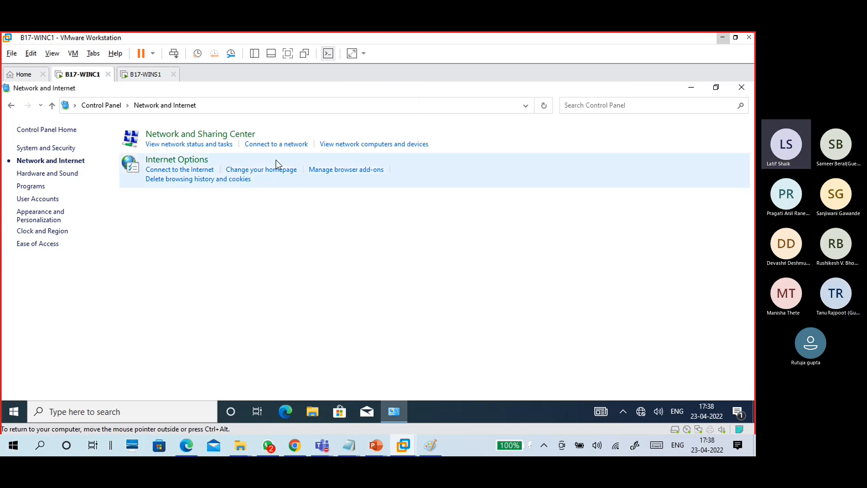
left_click(276, 174)
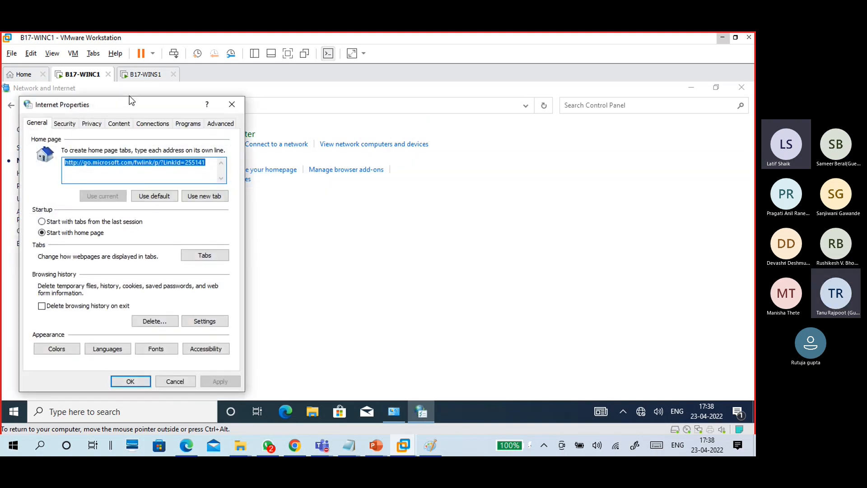
left_click_drag(132, 104, 372, 104)
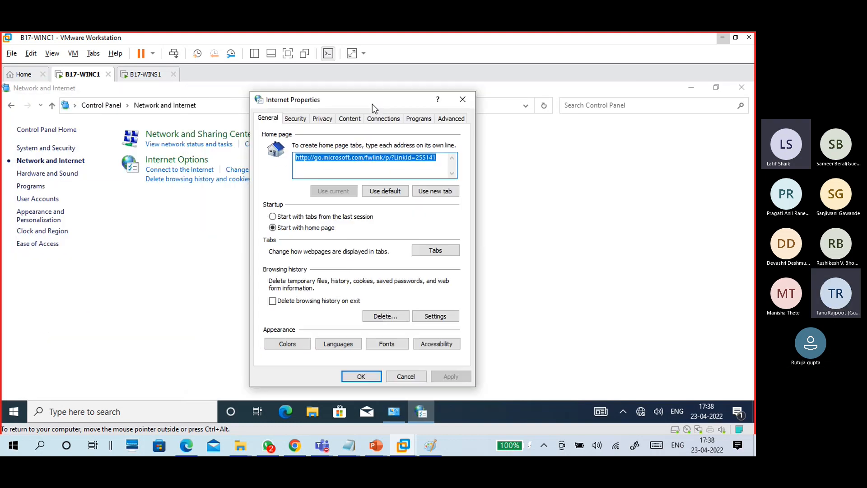
left_click(459, 100)
left_click(742, 88)
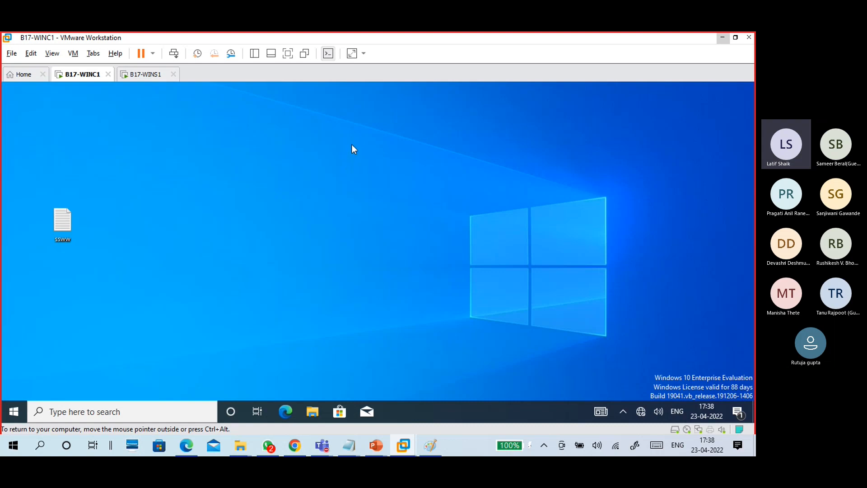
- Sign in to B17-WINS1 as administrator, show WINS1's Local Server page and open Tools
left_click(144, 75)
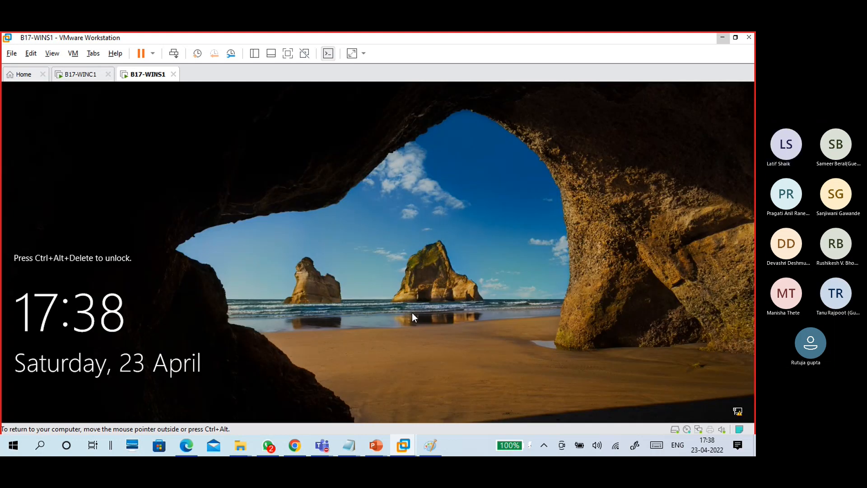
key("ctrl+alt+Insert")
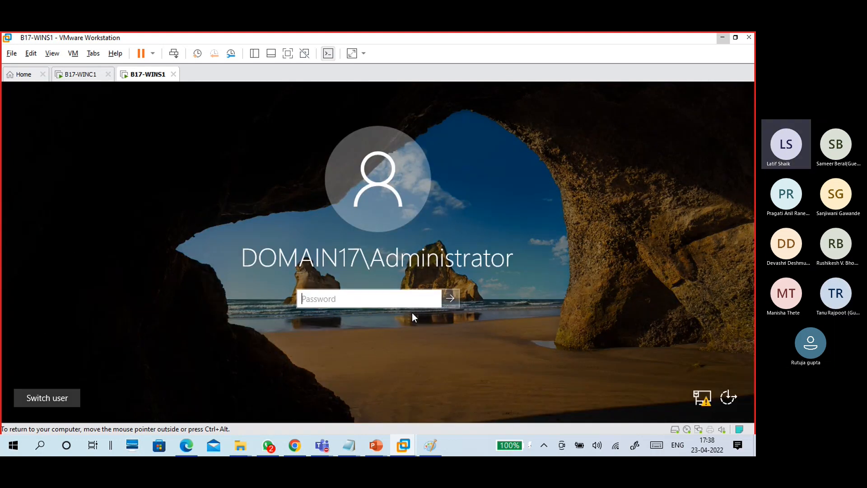
type("Pa$$w0rd1")
key("Return")
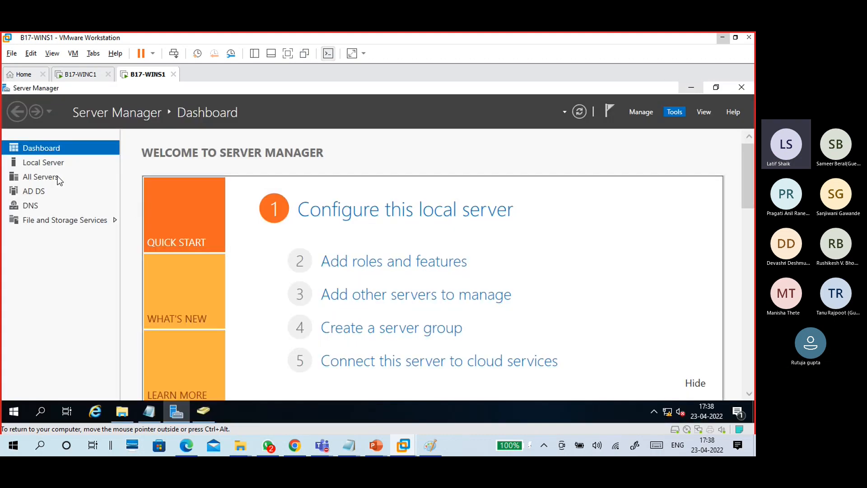
left_click(48, 167)
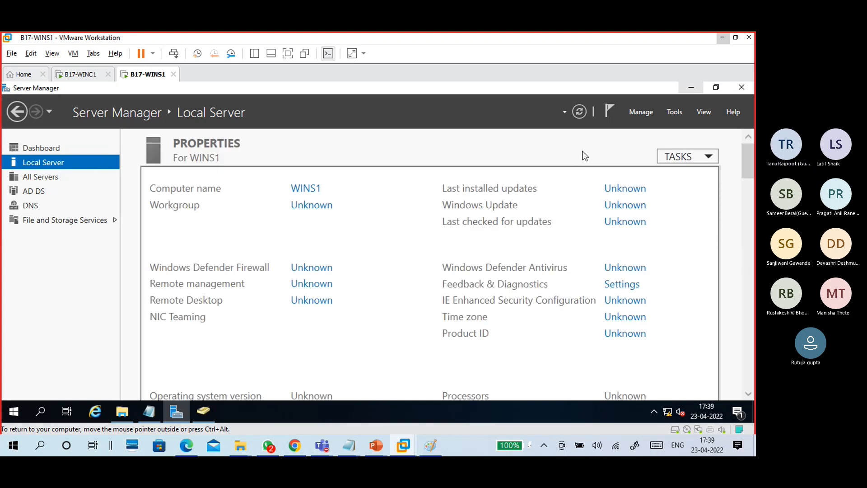
left_click(676, 113)
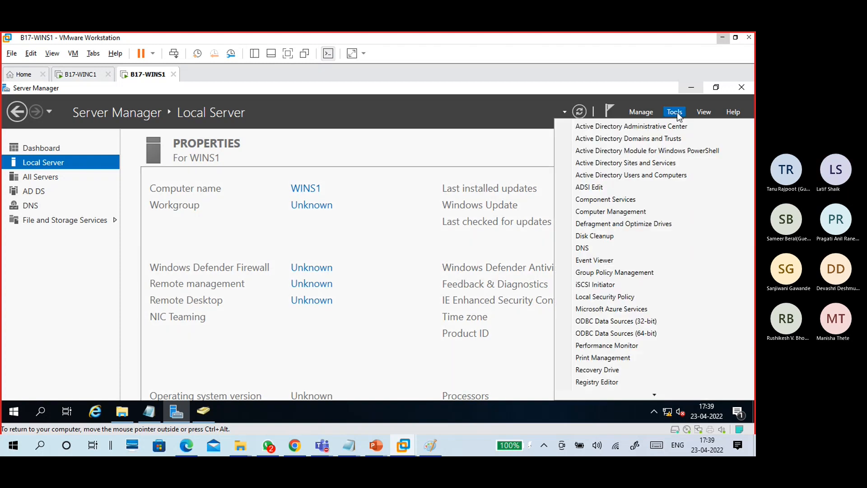
- Launch Group Policy Management and minimize the Notepad notes and New Volume (E:) windows
left_click(620, 273)
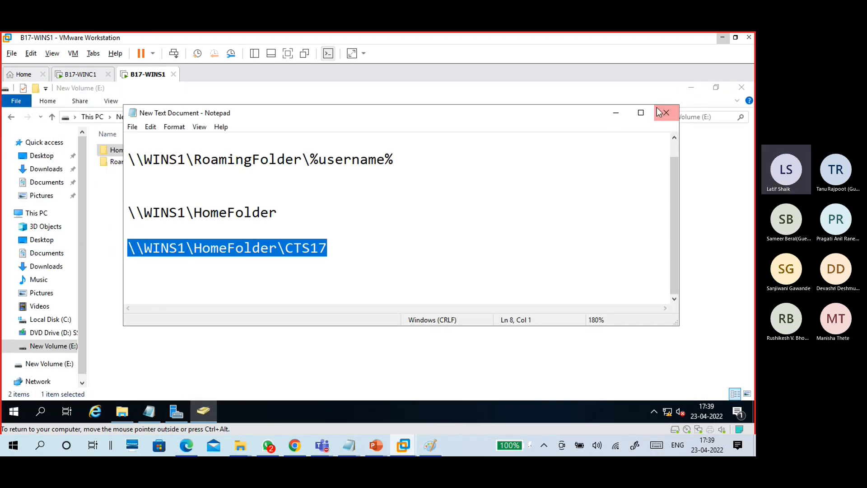
left_click(615, 115)
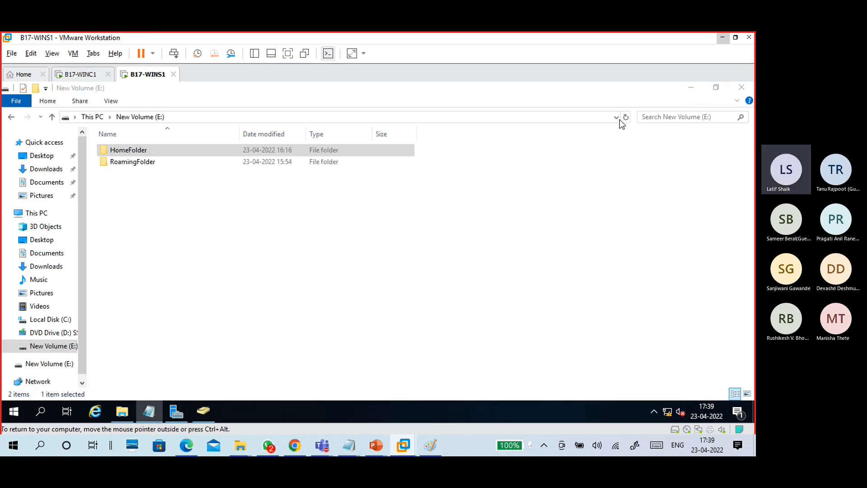
left_click(694, 90)
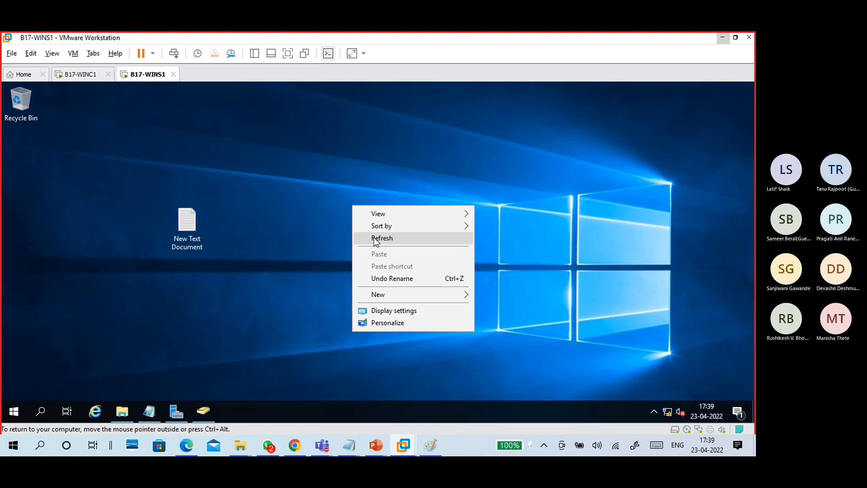
- Return to B17-WINS1 and close the unresponsive E: drive folder window
left_click(375, 238)
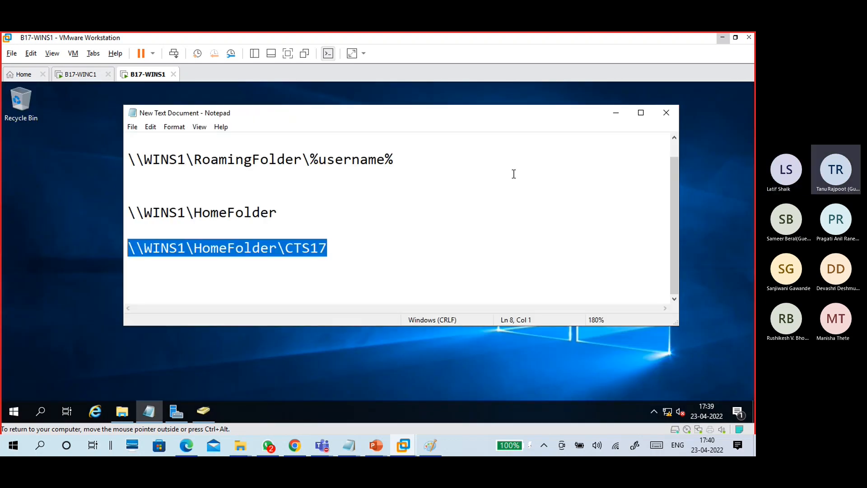
left_click(662, 113)
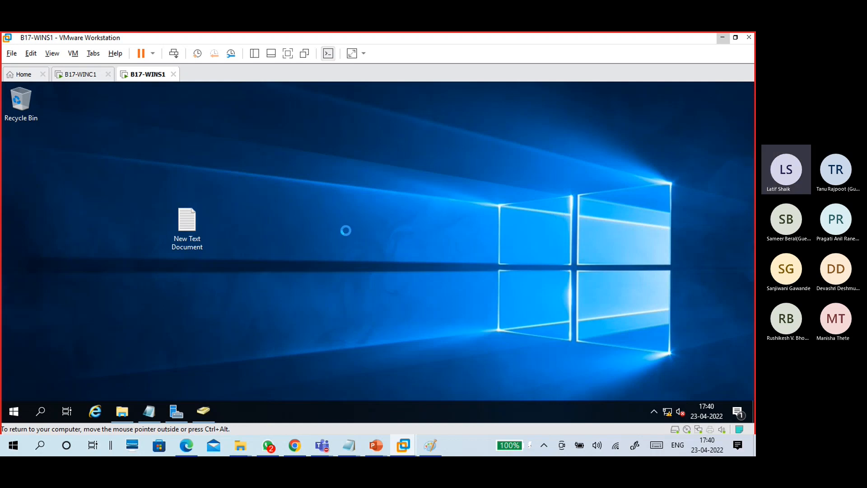
left_click(78, 74)
left_click(144, 74)
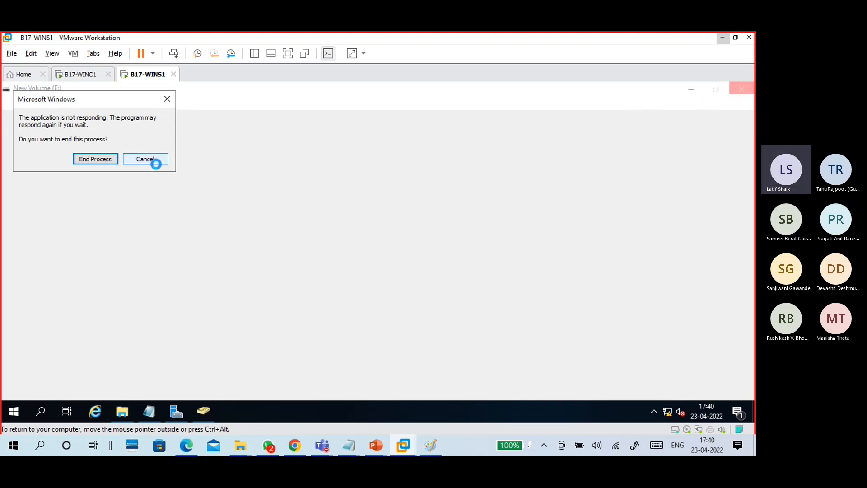
left_click(146, 159)
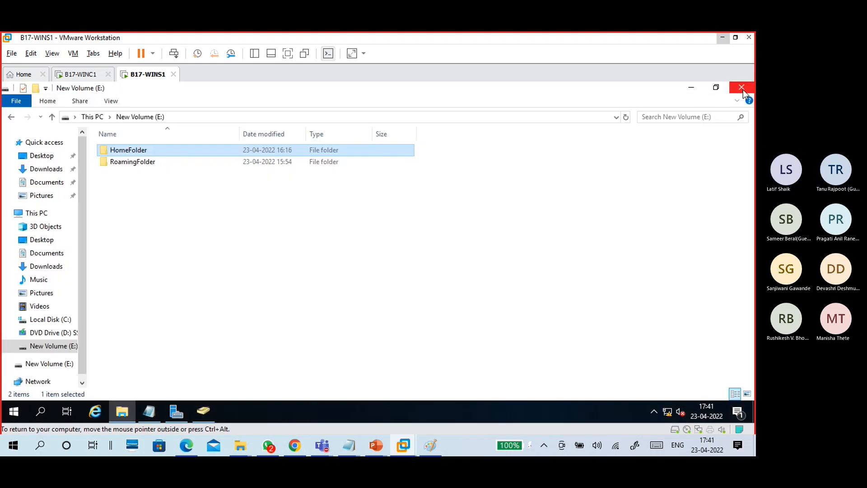
left_click(741, 87)
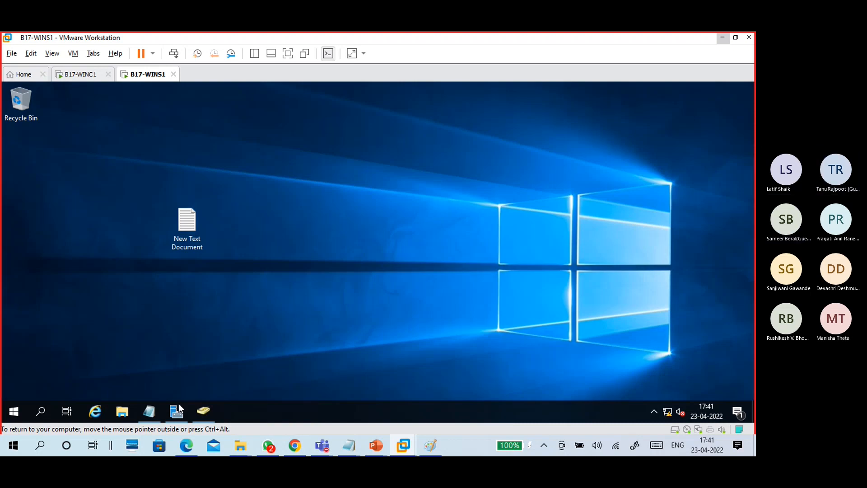
- Save and close the share-path notes, then bring up Server Manager
left_click(149, 412)
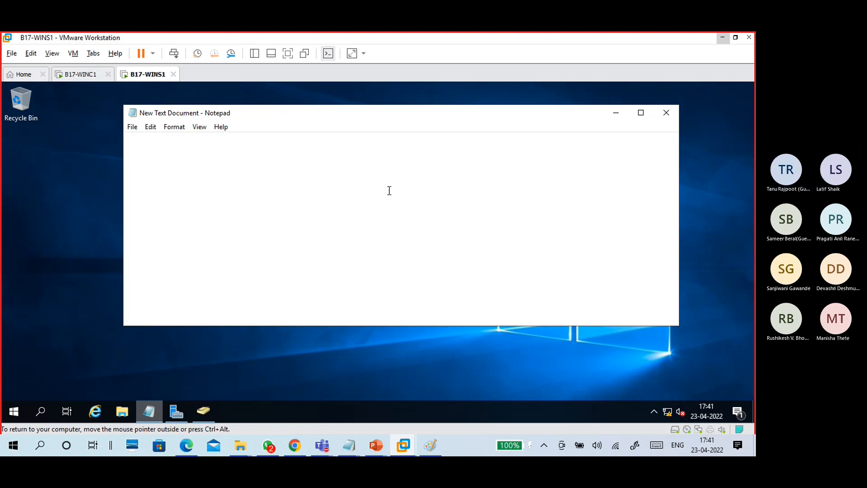
left_click(666, 112)
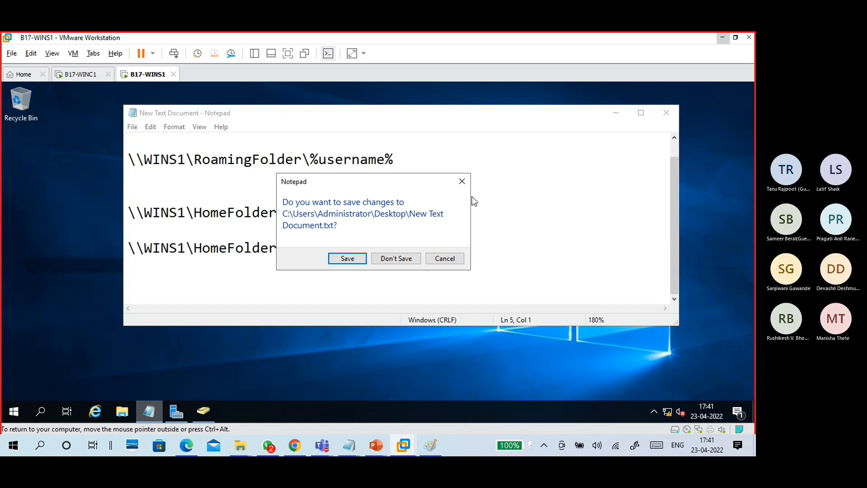
left_click(348, 258)
left_click(149, 410)
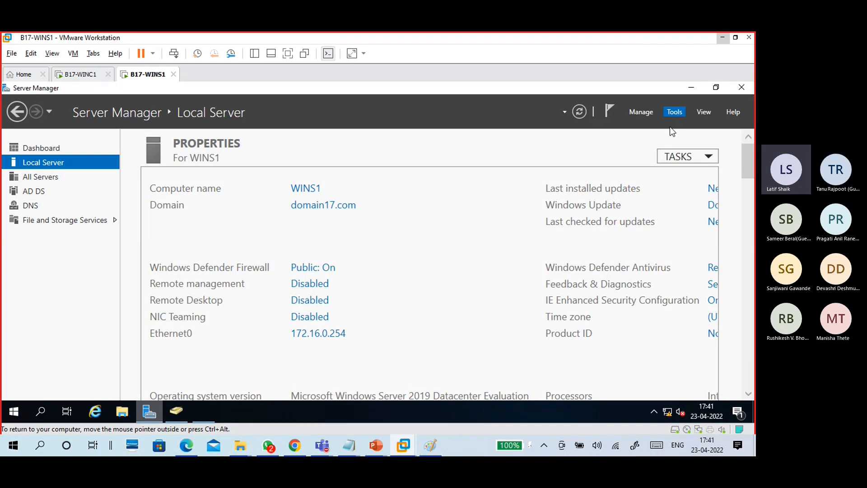
- Minimize Server Manager and maximize the Group Policy Management window
left_click(674, 114)
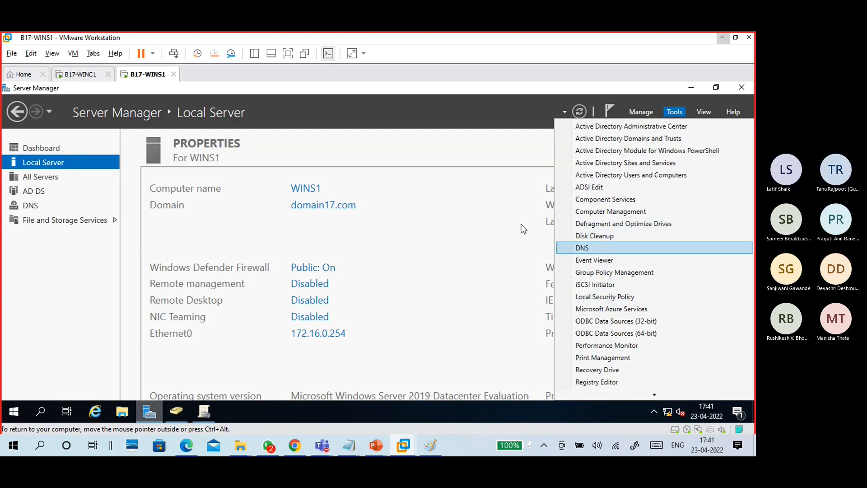
left_click(694, 91)
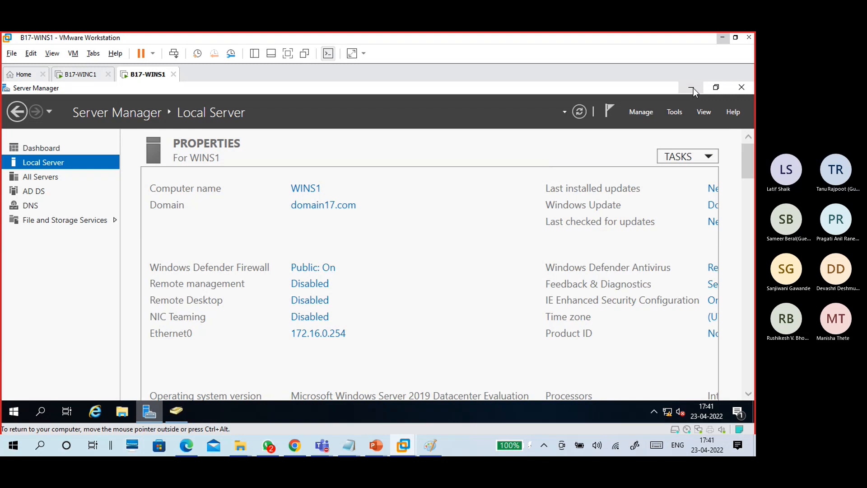
left_click(692, 89)
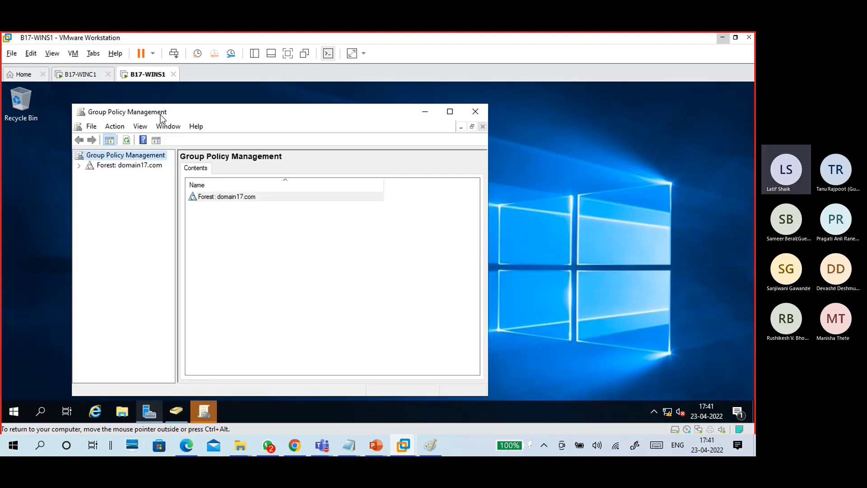
left_click(450, 111)
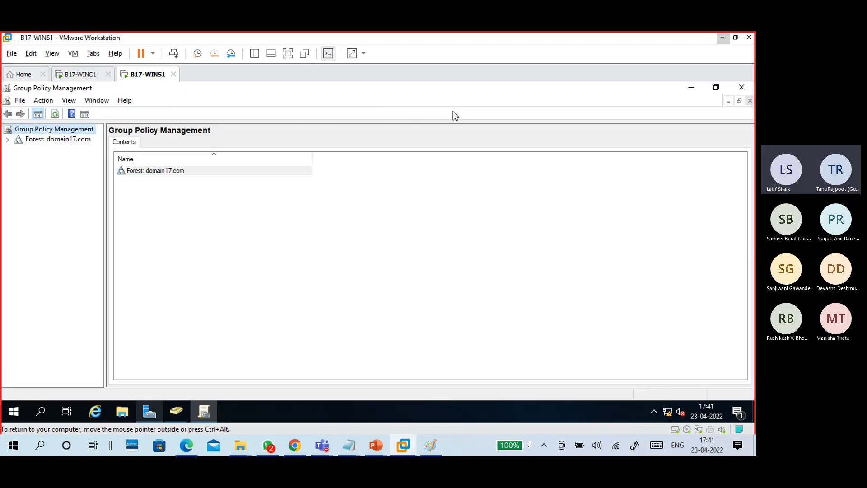
- Expand the forest through Domains to domain17.com and view its status page
left_click(37, 140)
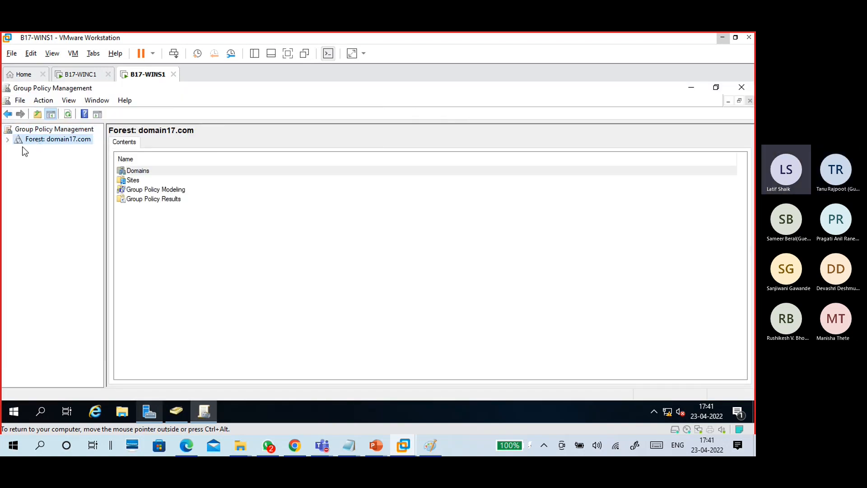
left_click(7, 140)
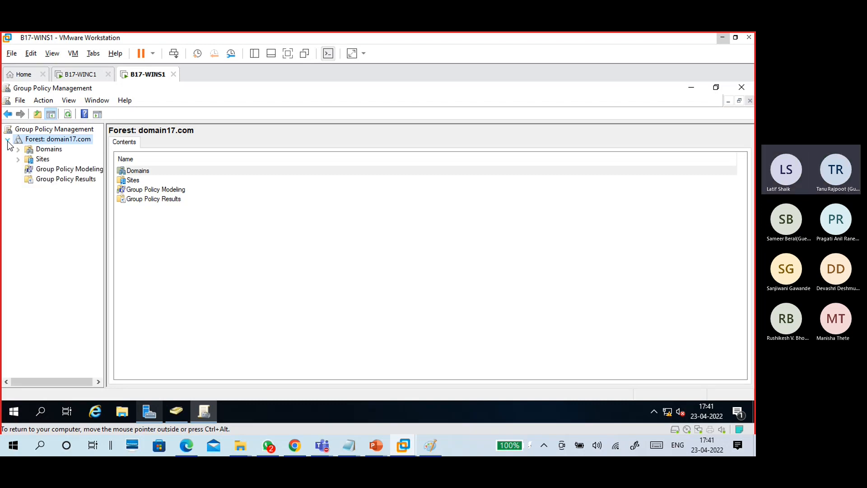
left_click(18, 149)
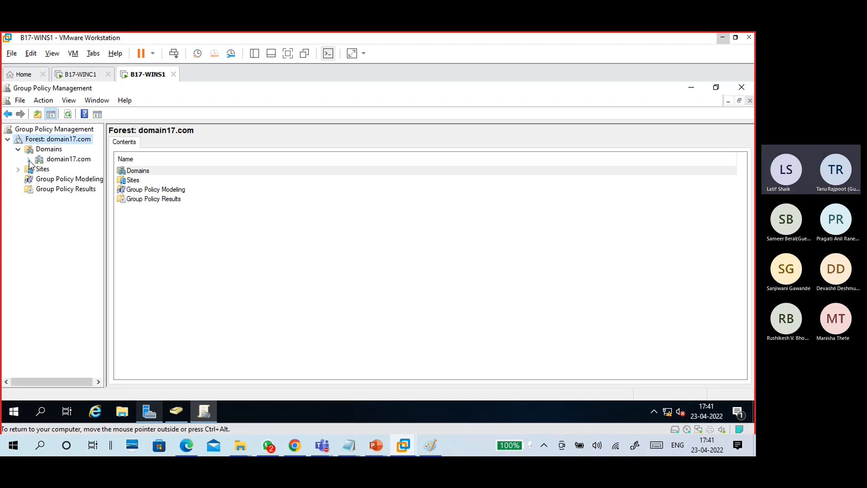
left_click(28, 159)
left_click(51, 160)
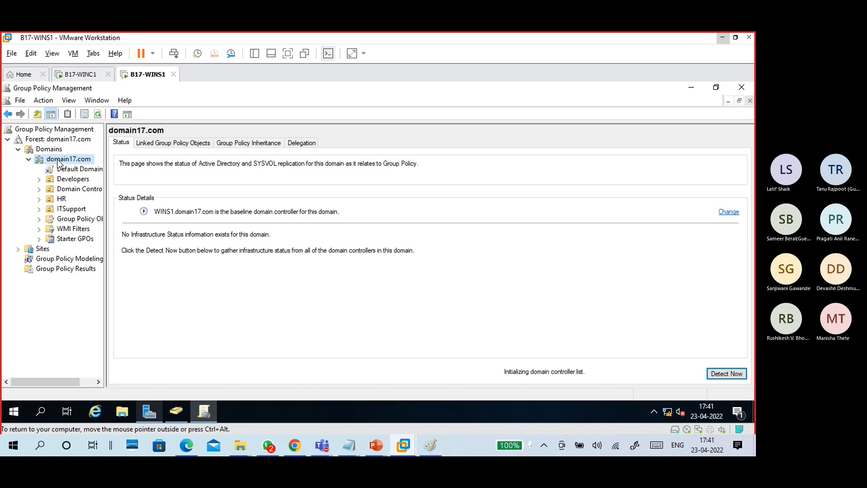
- Browse the Developers, Domain Controllers, HR and ITSupport OUs, then expand Group Policy Objects
left_click(74, 179)
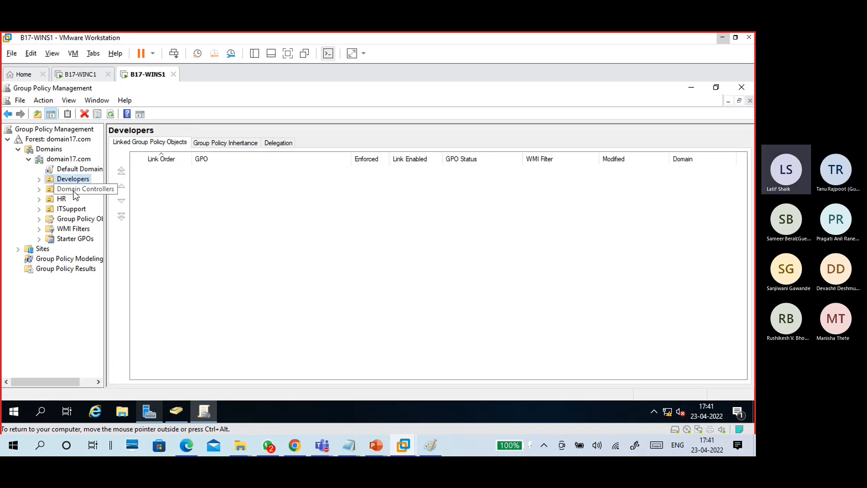
left_click(39, 180)
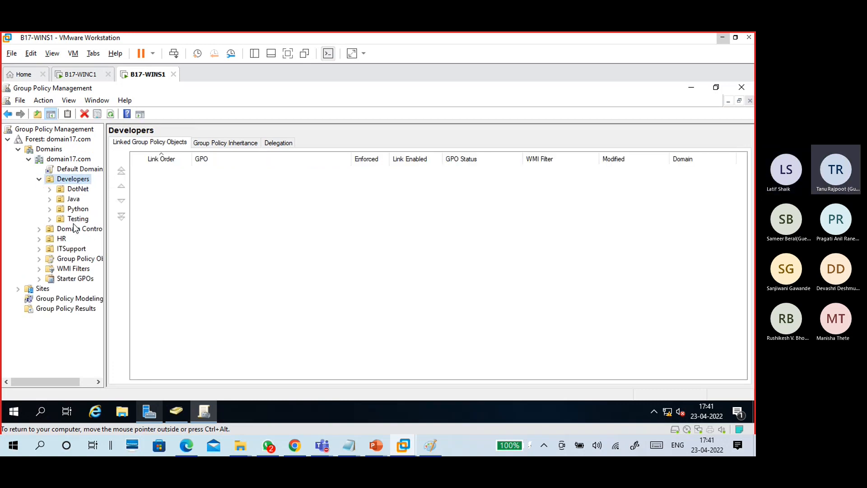
left_click(73, 228)
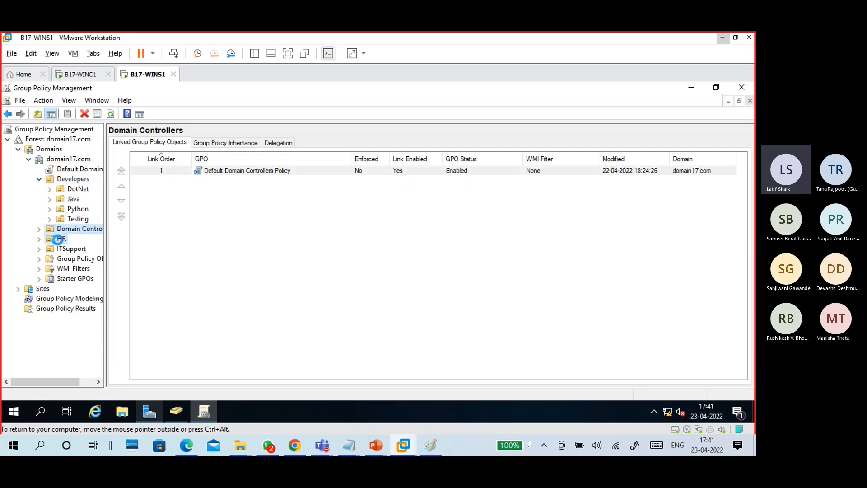
left_click(59, 239)
left_click(64, 249)
left_click(72, 268)
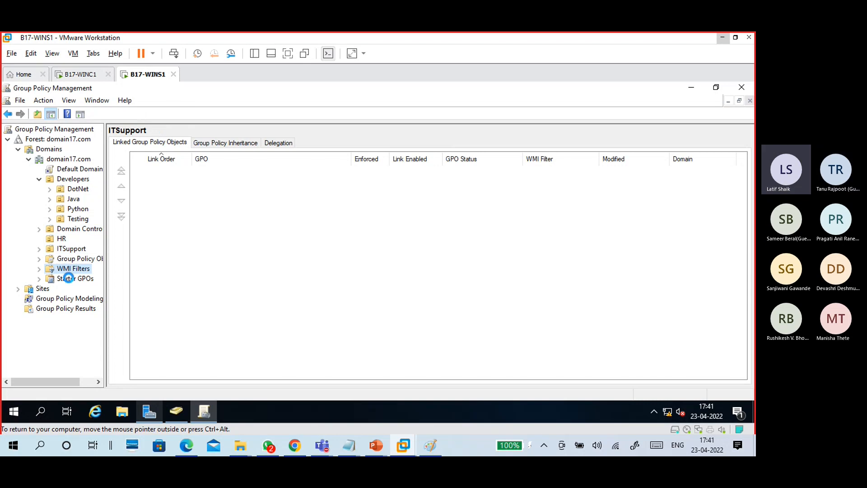
left_click(67, 278)
left_click(77, 261)
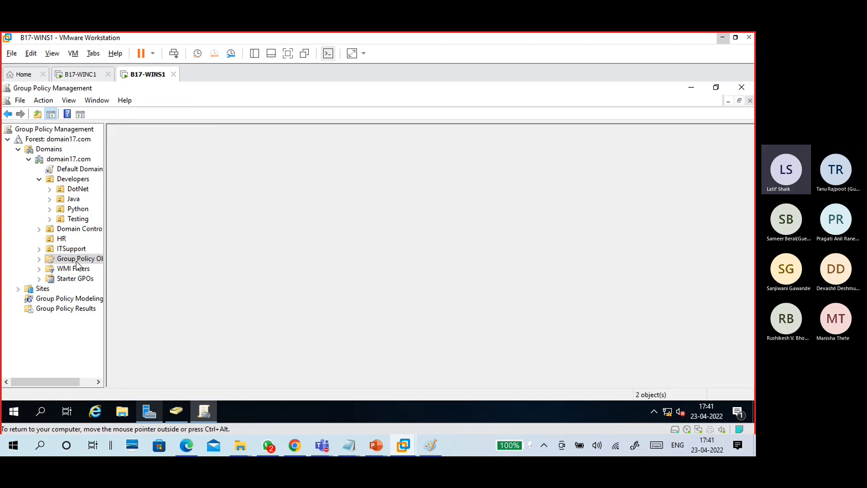
left_click(39, 259)
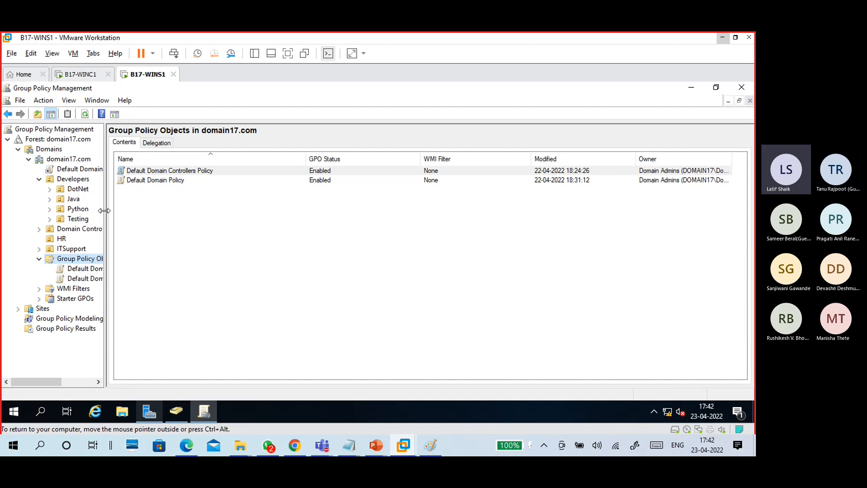
- Widen the tree, open Default Domain Controllers Policy, cancel the SYSVOL warning and reselect Group Policy Objects
left_click_drag(104, 210, 155, 212)
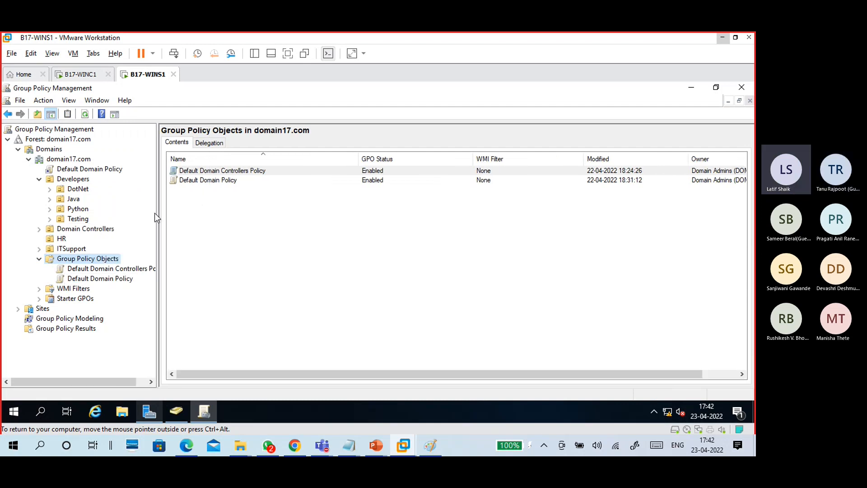
left_click(128, 270)
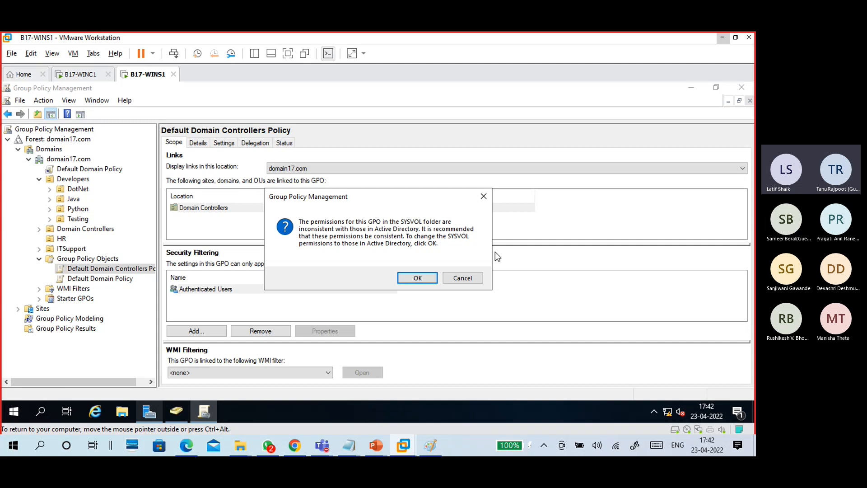
left_click(479, 278)
left_click(106, 260)
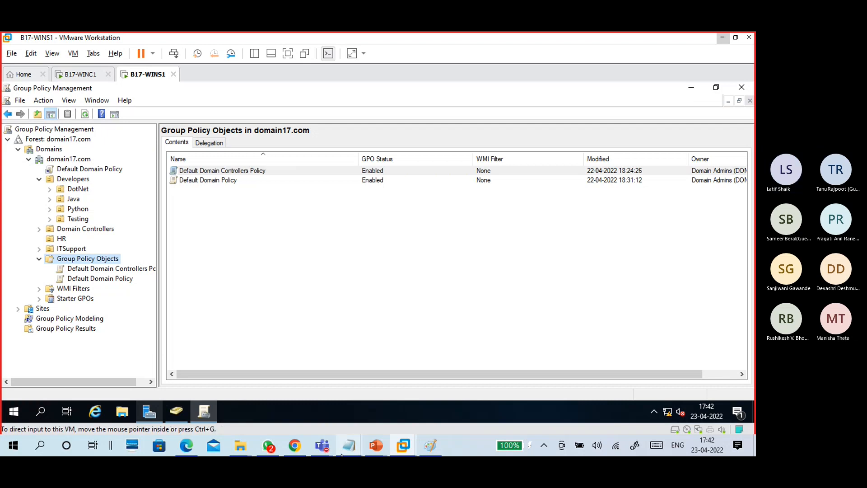
- Review the 'Create GPO - New - Name for GPO' step in the server notes, then minimize them
mouse_move(348, 445)
left_click(383, 418)
scroll(177, 225, "up", 2)
left_click_drag(42, 196, 106, 277)
left_click(165, 260)
double_click(126, 194)
scroll(149, 190, "up", 2)
left_click_drag(159, 92, 41, 93)
left_click_drag(203, 93, 171, 93)
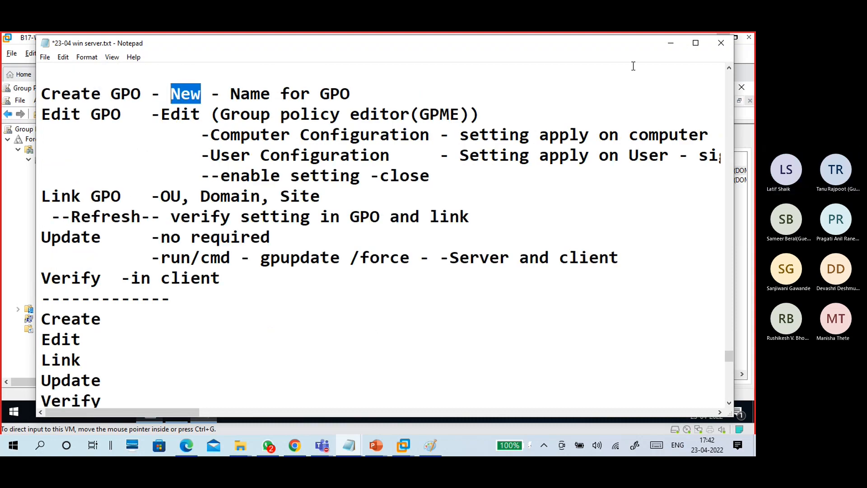
left_click(671, 43)
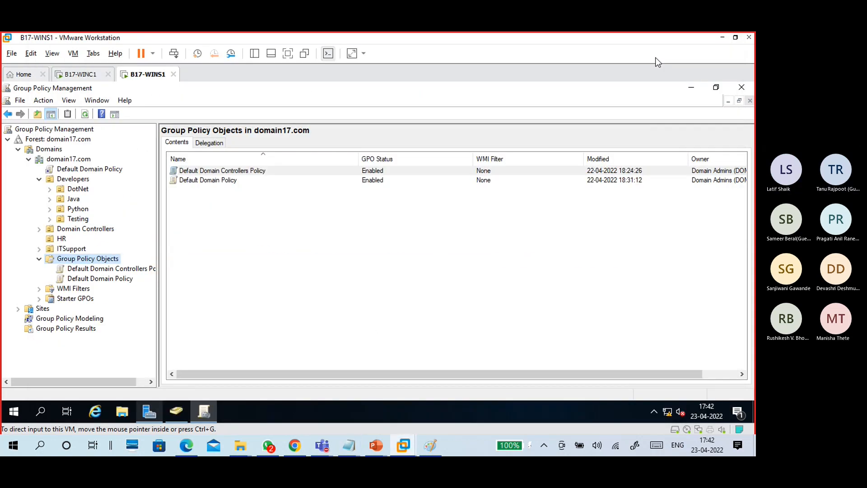
- Create a new GPO under Group Policy Objects named 'IERestiction Policy'
right_click(117, 261)
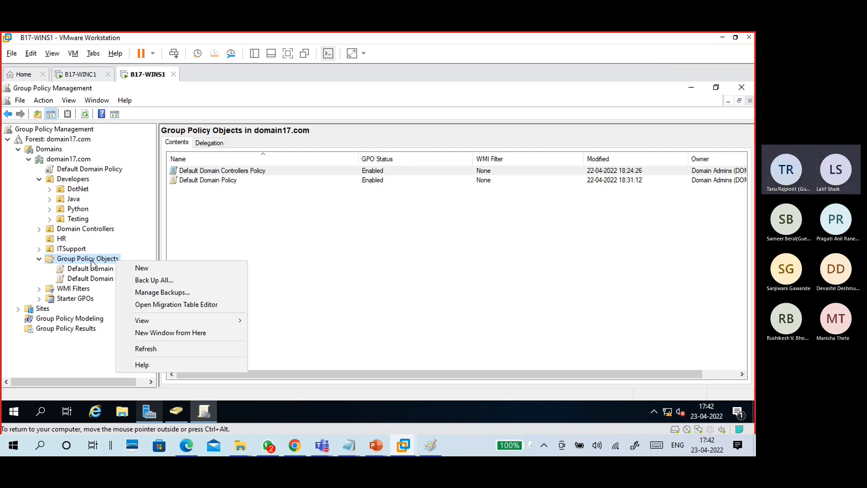
left_click(156, 268)
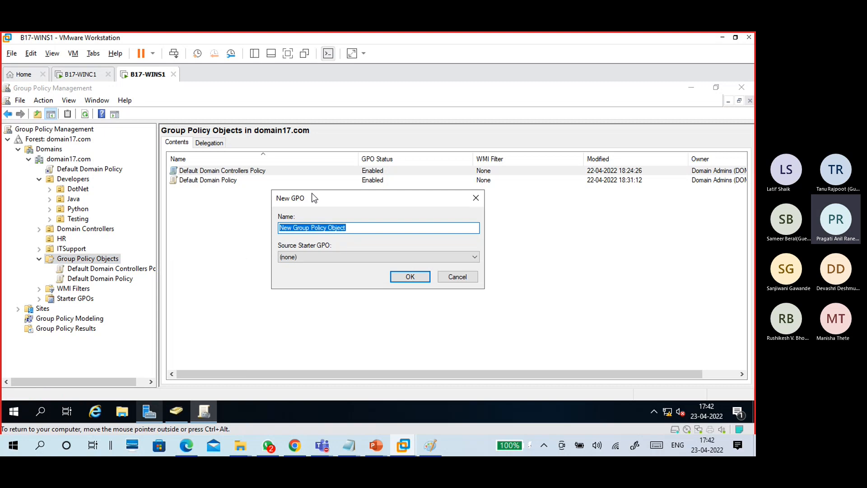
left_click_drag(312, 193, 299, 187)
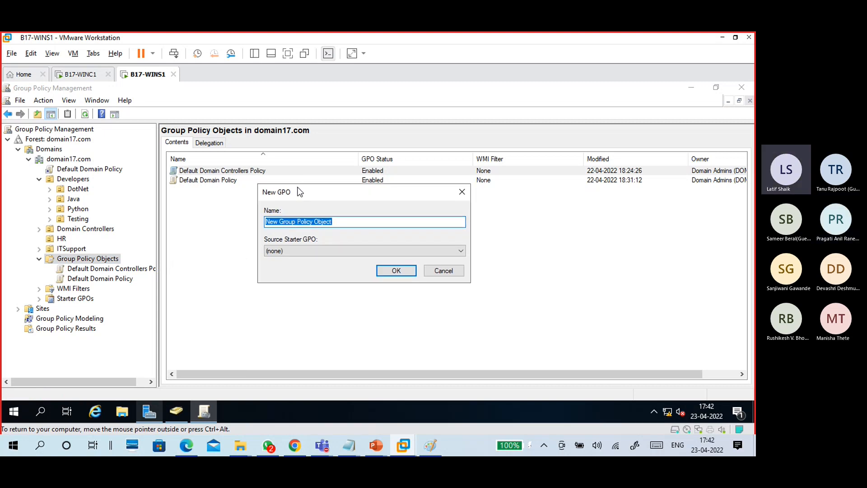
key("Right")
key("Delete")
key("Delete")
key("Delete")
key("Delete")
key("Delete")
key("Delete")
key("Delete")
key("Delete")
key("Delete")
key("Delete")
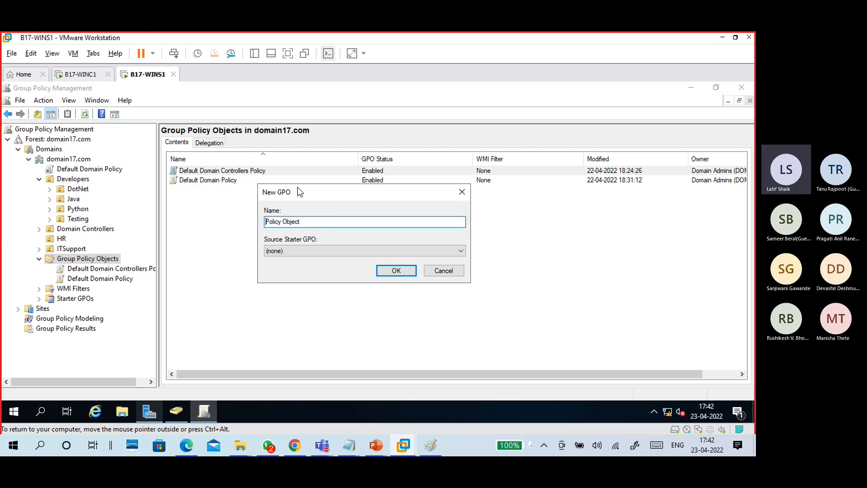
type("IT")
key("BackSpace")
type("ERestiction")
left_click_drag(316, 225, 356, 221)
key("BackSpace")
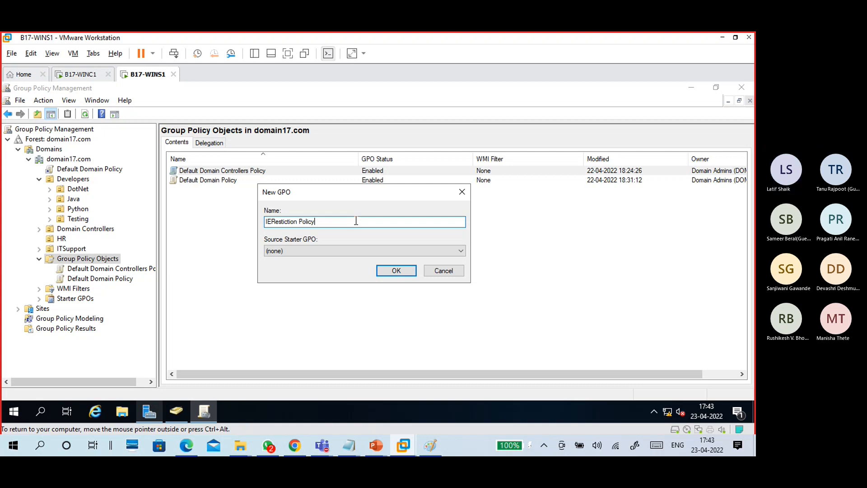
left_click_drag(329, 221, 256, 224)
left_click(324, 224)
left_click(395, 271)
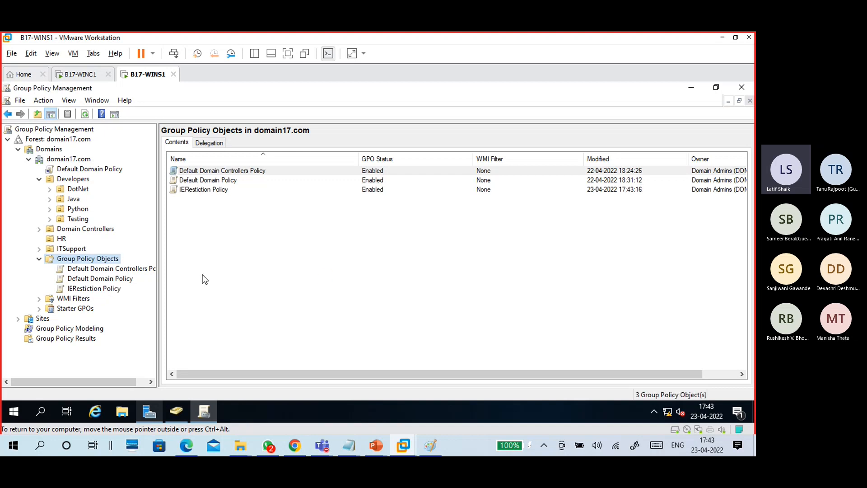
- Show the IERestiction Policy settings report, trusting about:security_mmc.exe in IE so it loads
left_click(116, 289)
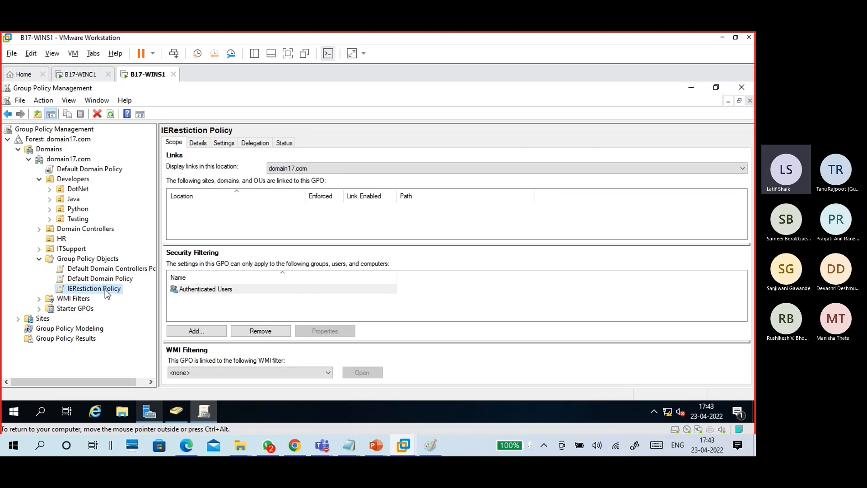
left_click(224, 143)
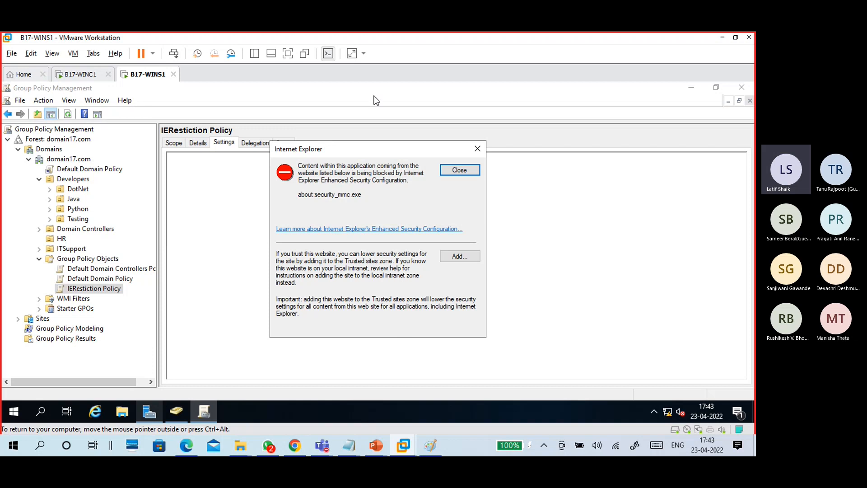
left_click(454, 258)
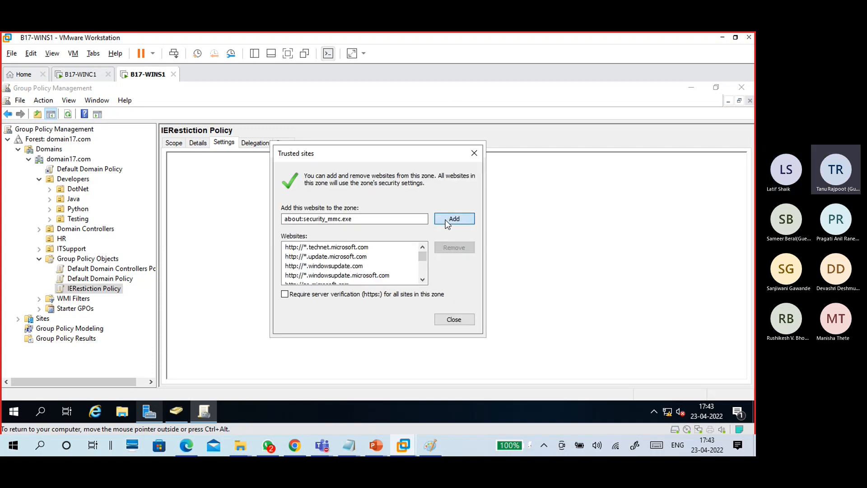
left_click(445, 219)
left_click(461, 321)
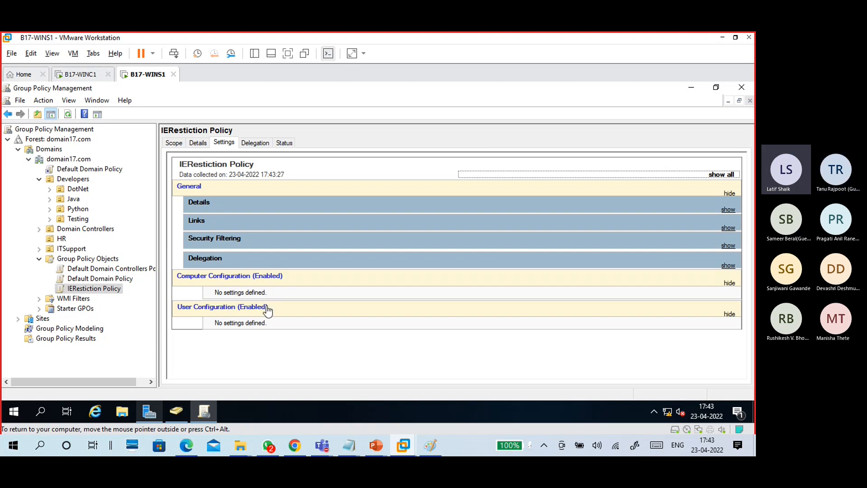
left_click_drag(264, 326, 197, 286)
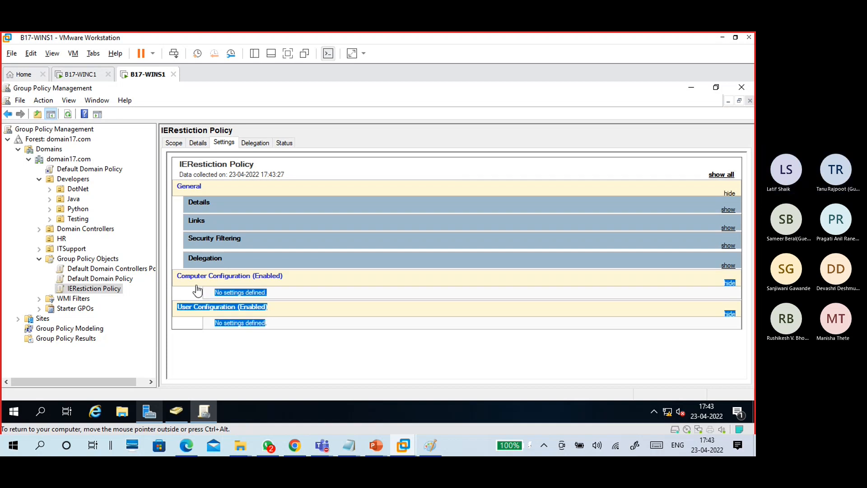
left_click(245, 337)
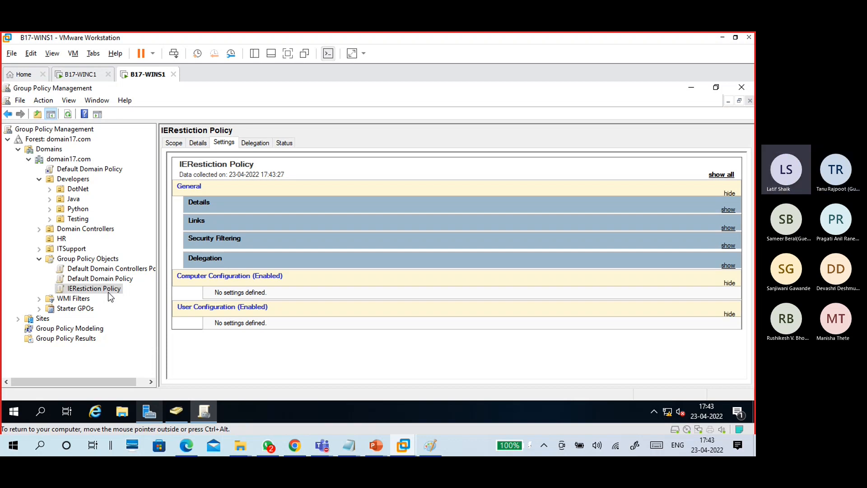
mouse_move(356, 444)
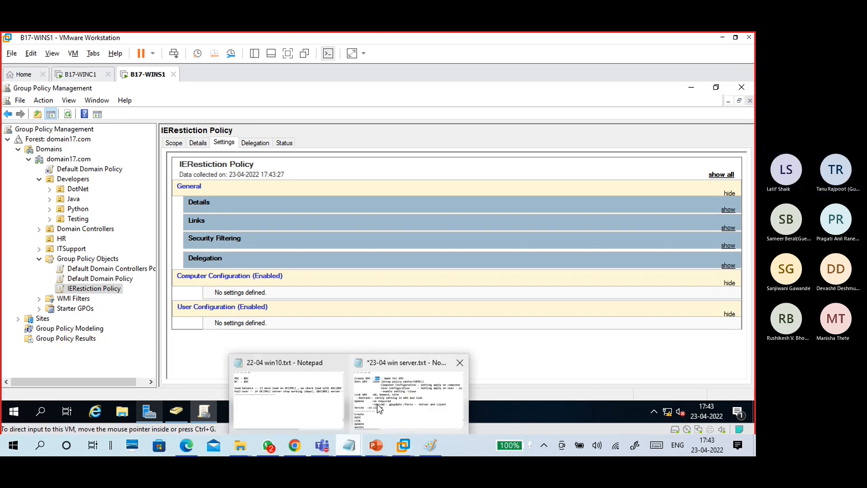
left_click(377, 404)
scroll(132, 186, "up", 1)
left_click_drag(123, 176, 41, 177)
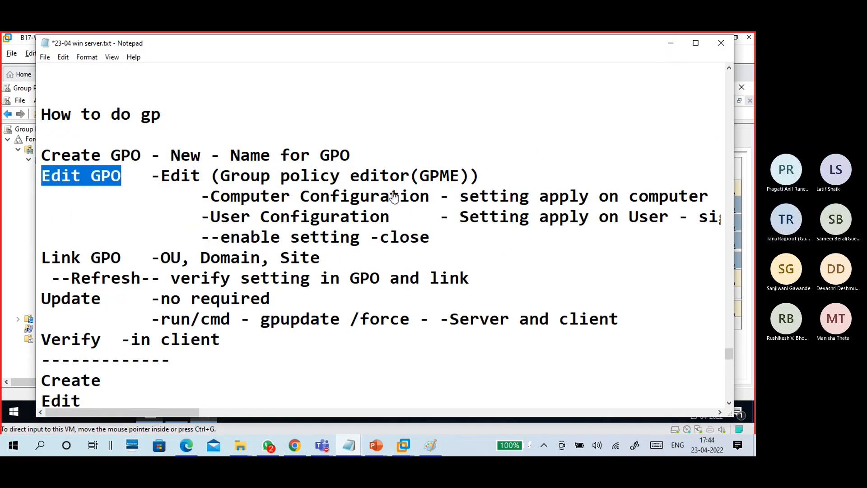
left_click(671, 43)
left_click(105, 290)
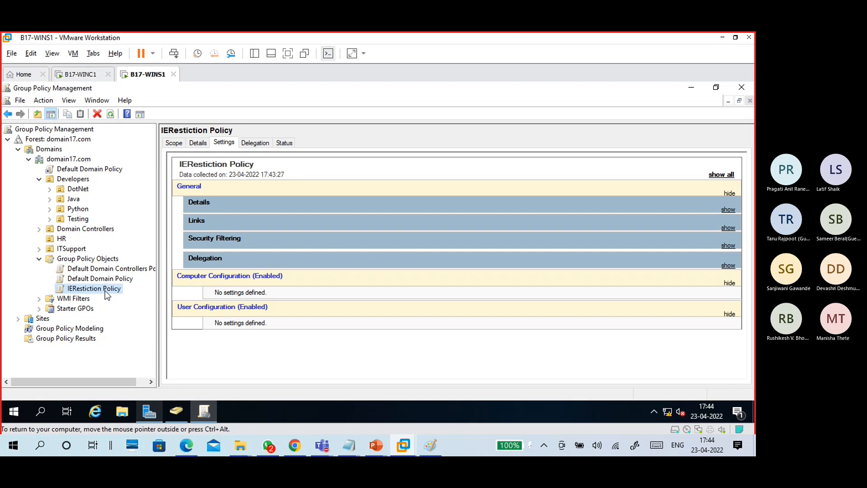
right_click(105, 291)
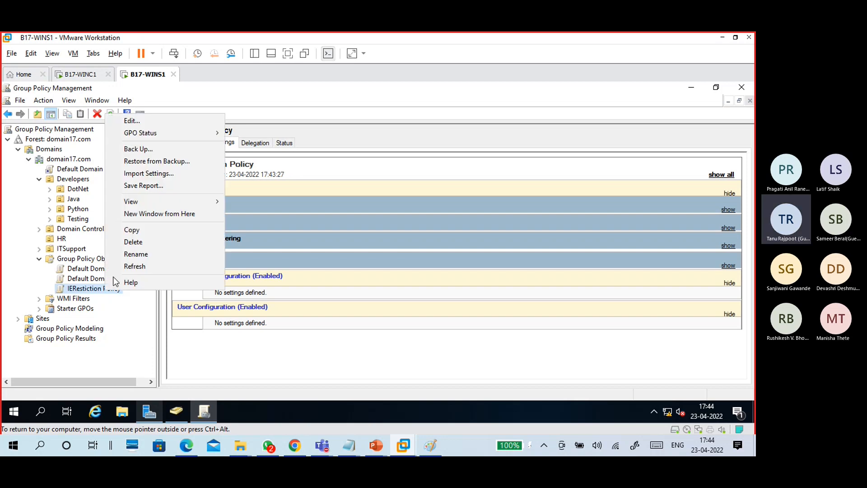
left_click(170, 120)
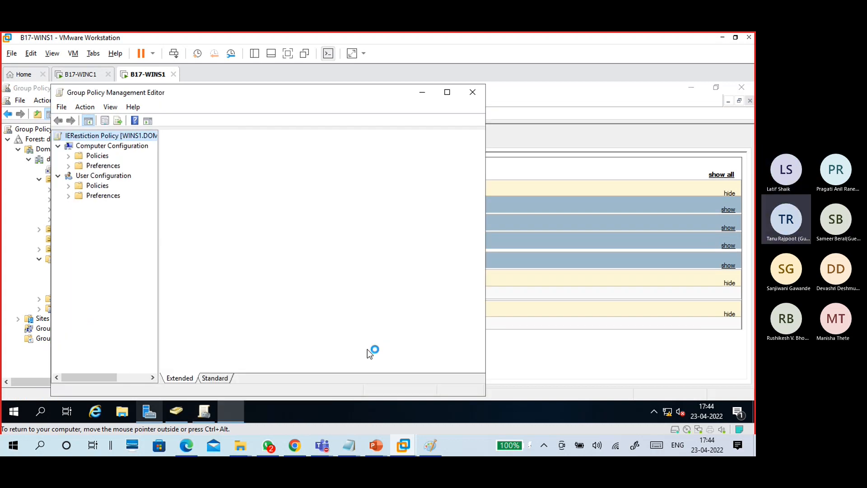
- Maximize the policy editor, view Computer and User Configuration, and expand Computer Policies
left_click(447, 92)
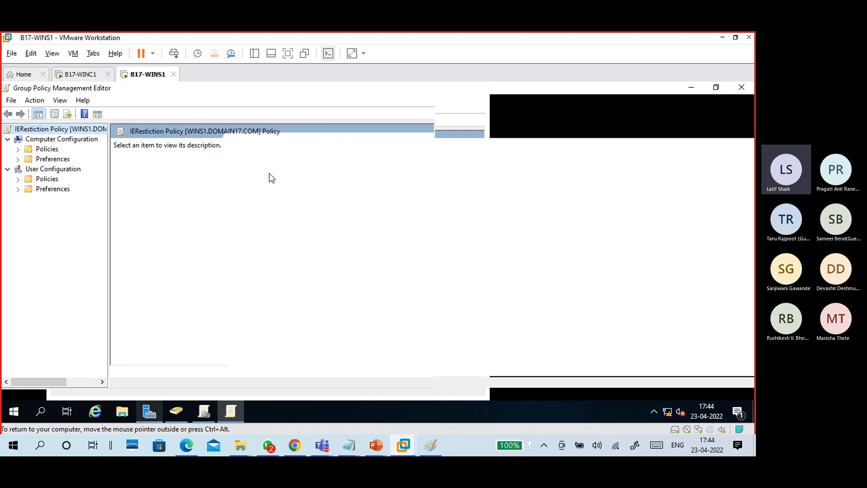
left_click(41, 141)
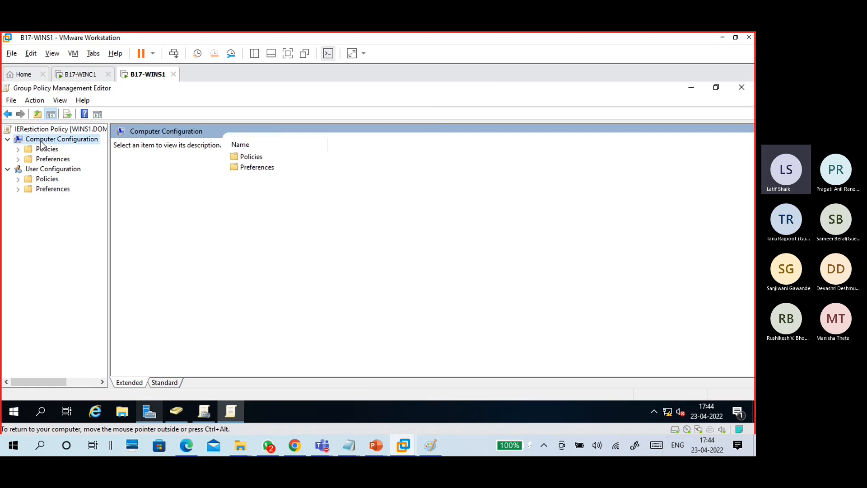
left_click(54, 170)
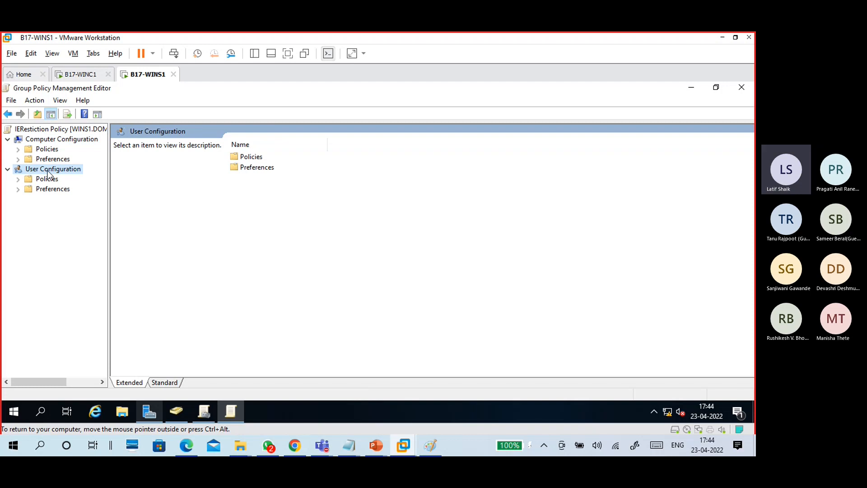
left_click(18, 149)
- Browse Computer Policies' Software Settings and Software installation, then expand Windows Settings
left_click(53, 151)
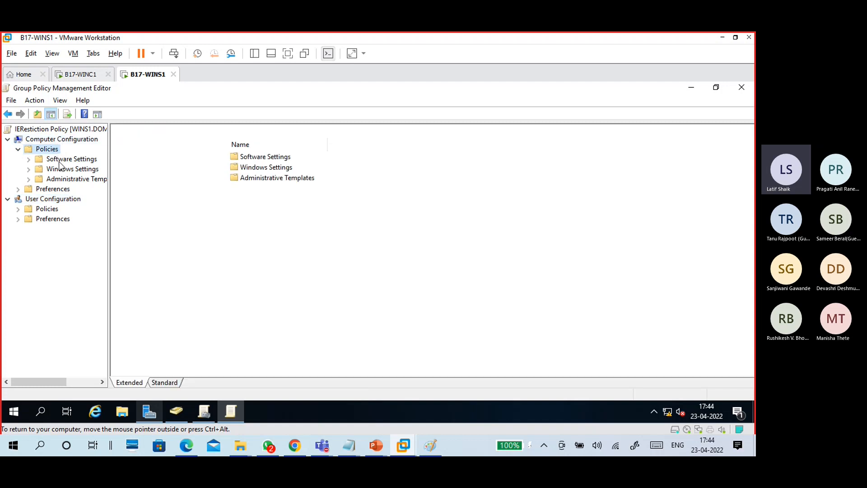
left_click(61, 159)
left_click(29, 160)
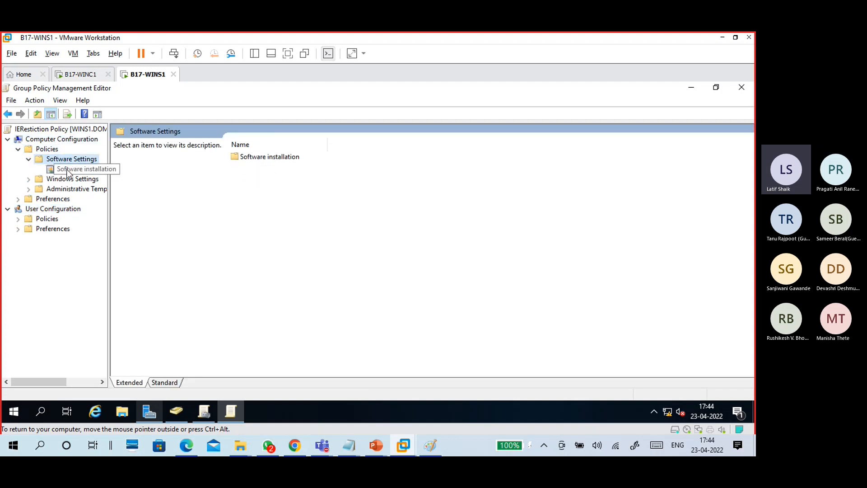
left_click(72, 170)
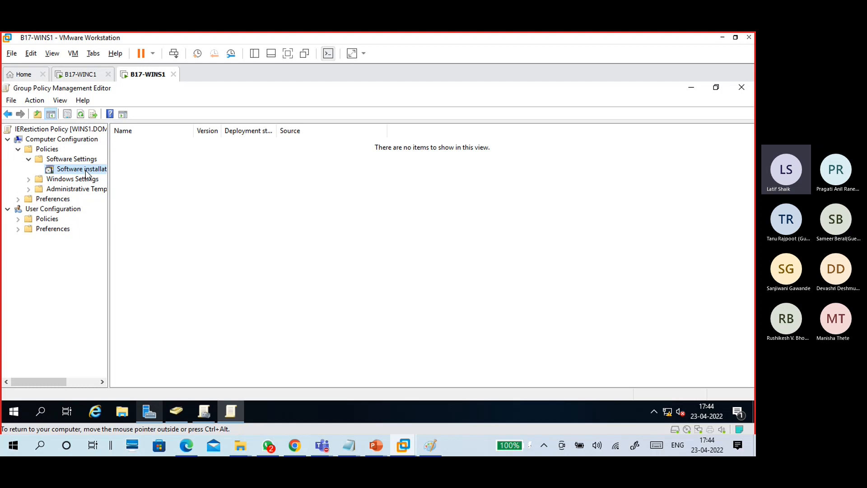
left_click(28, 159)
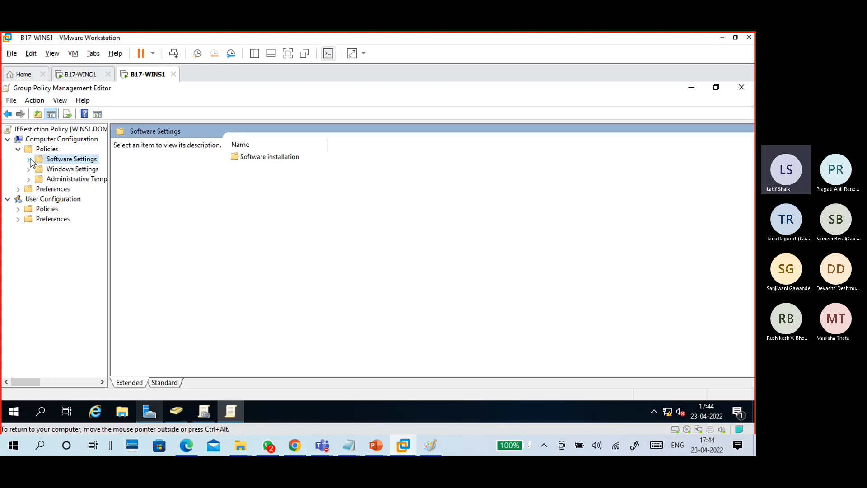
left_click(28, 159)
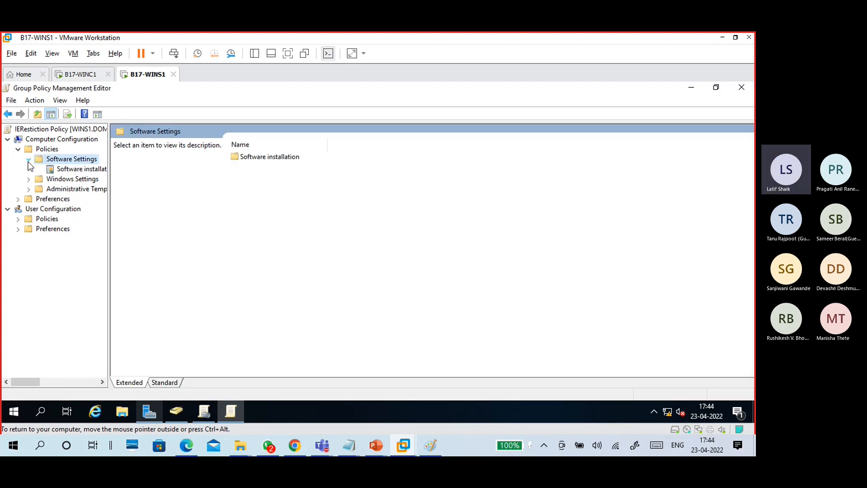
left_click(29, 159)
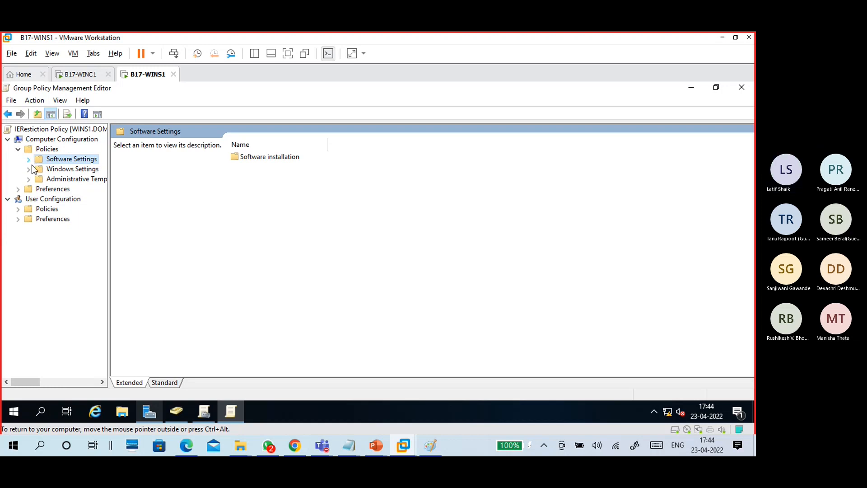
left_click(56, 169)
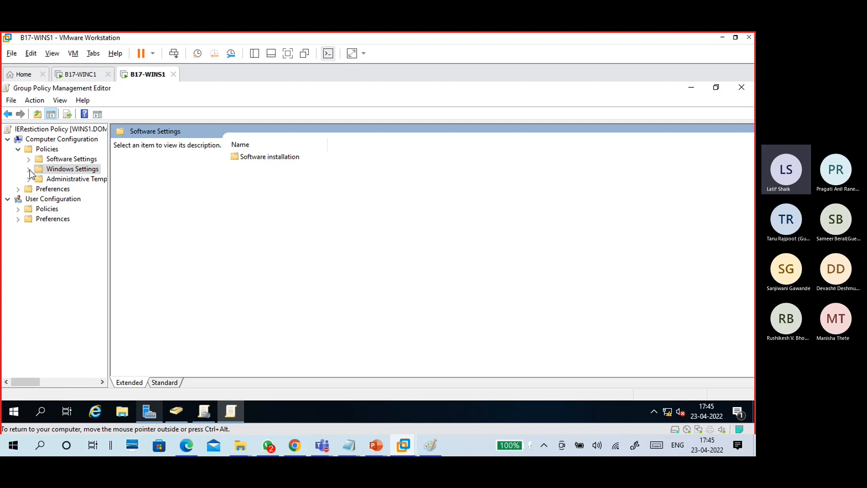
left_click(28, 170)
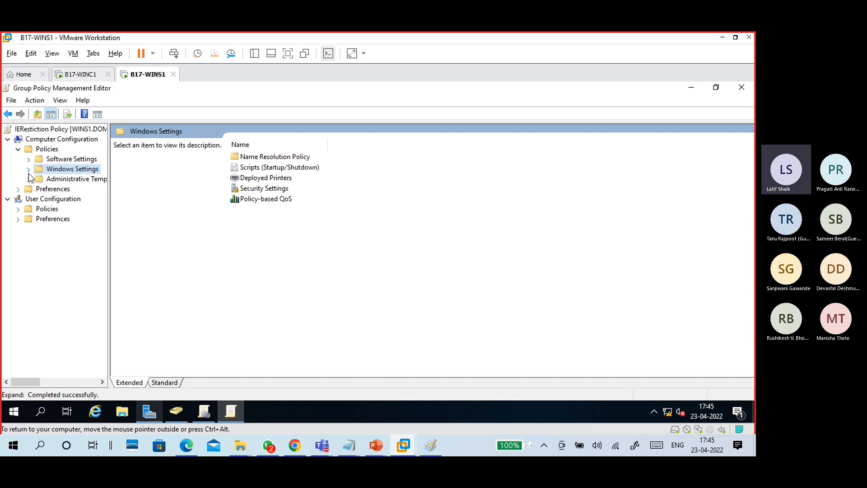
left_click(28, 170)
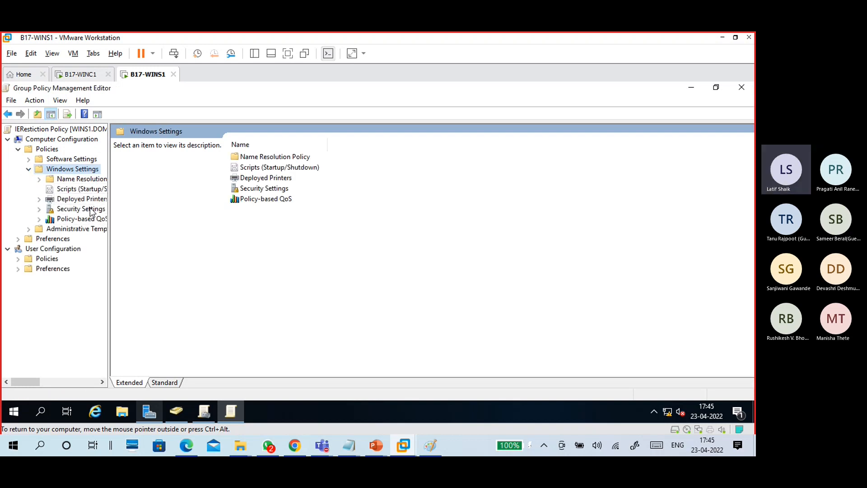
- Expand Security Settings and browse Account Policies, Local Policies, Event Log and Registry
left_click(92, 211)
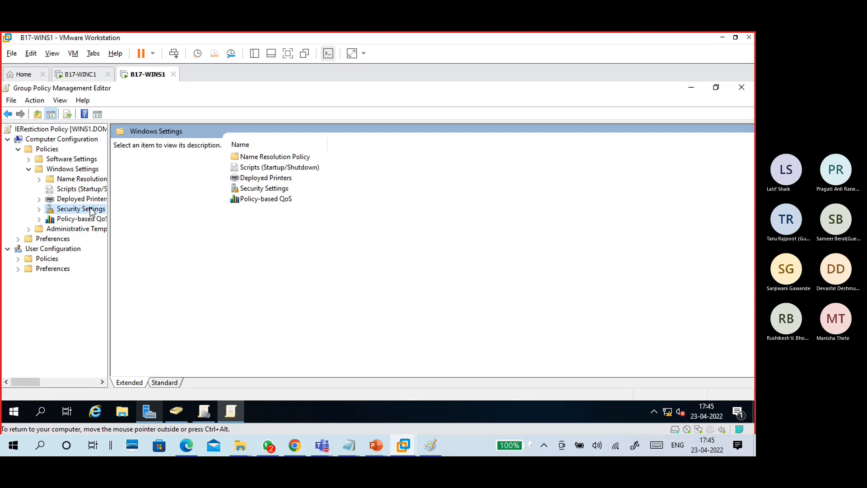
left_click(39, 209)
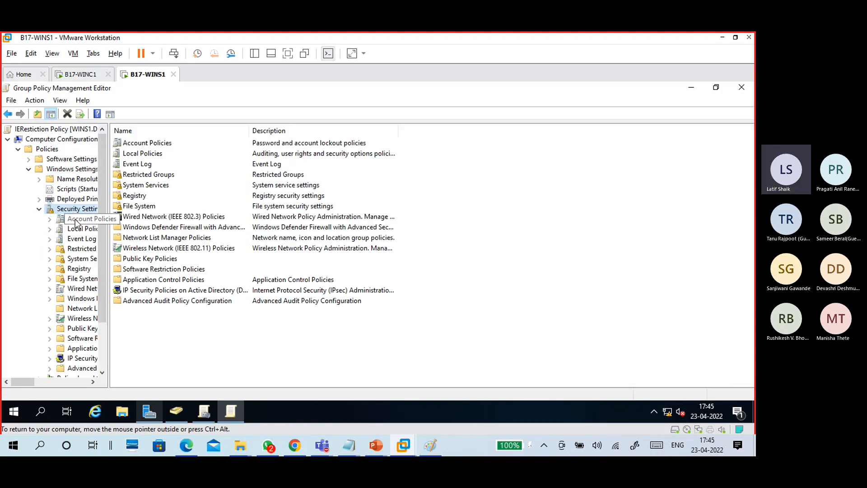
left_click(165, 144)
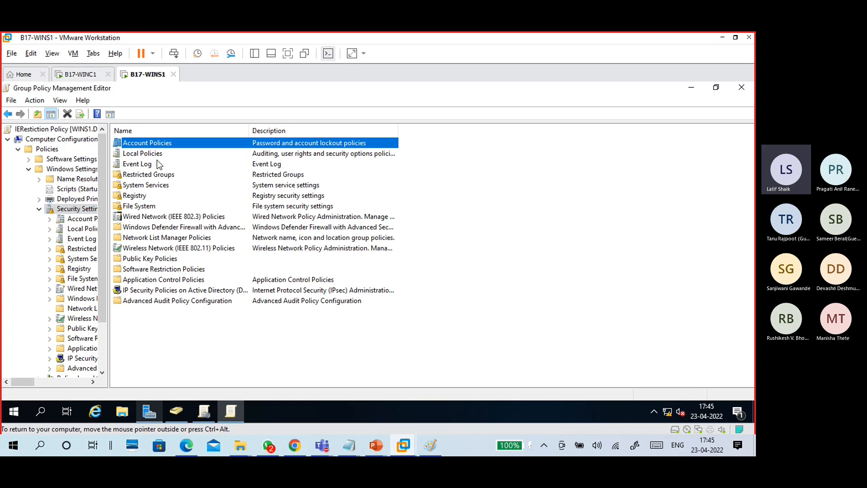
left_click(158, 155)
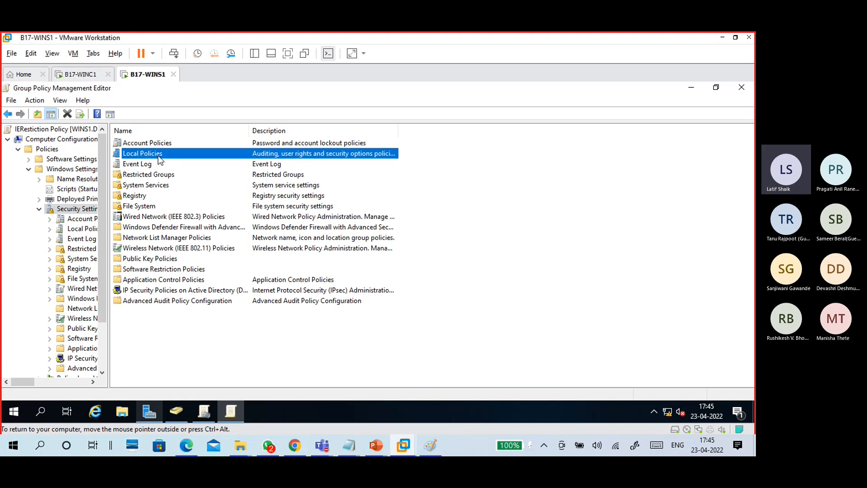
left_click(54, 220)
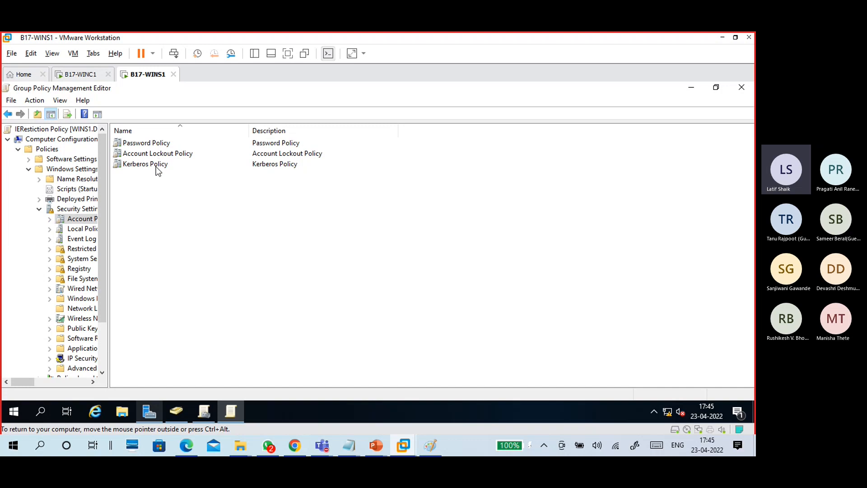
left_click(88, 230)
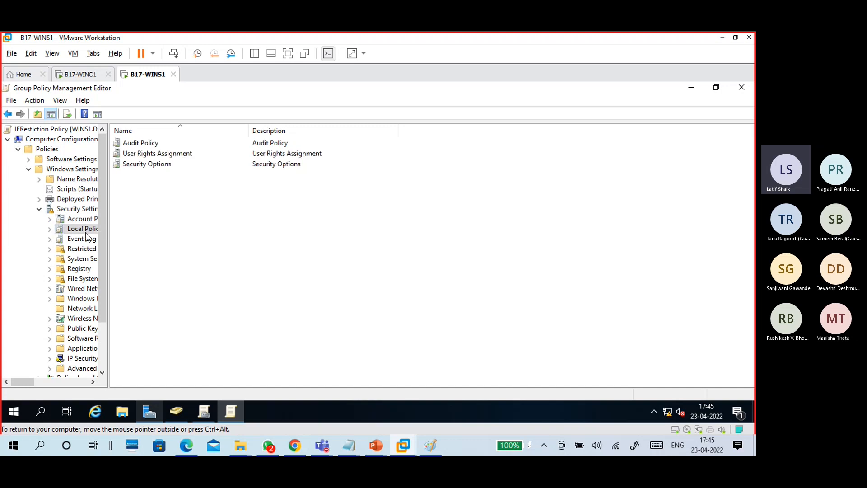
left_click(86, 242)
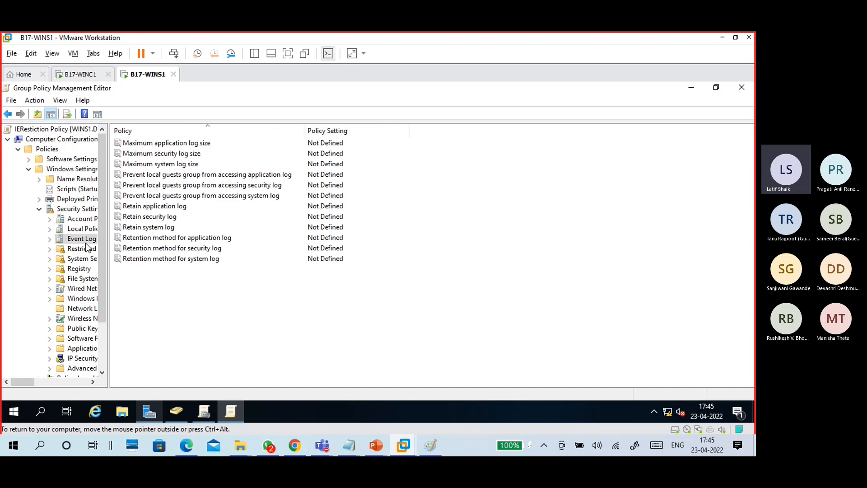
left_click(79, 270)
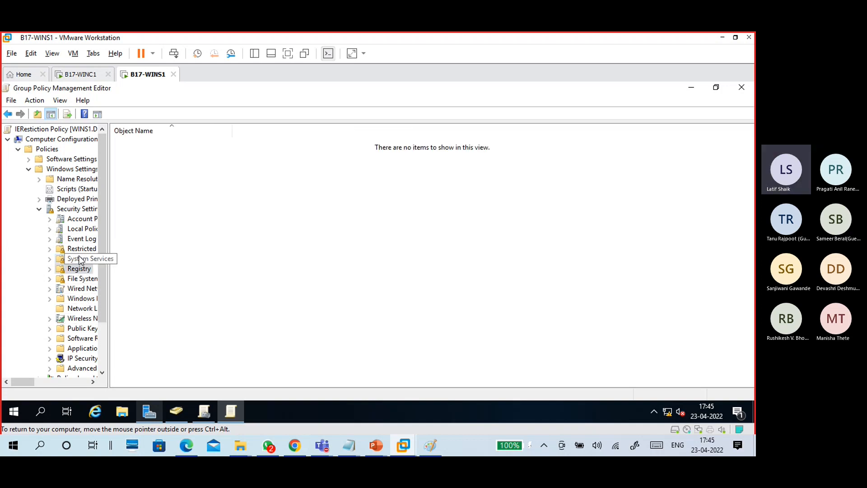
- Browse System Services, Network List Manager, Wireless, Wired, IP Security, Public Key, Software Restriction and Application Control Policies
left_click(79, 262)
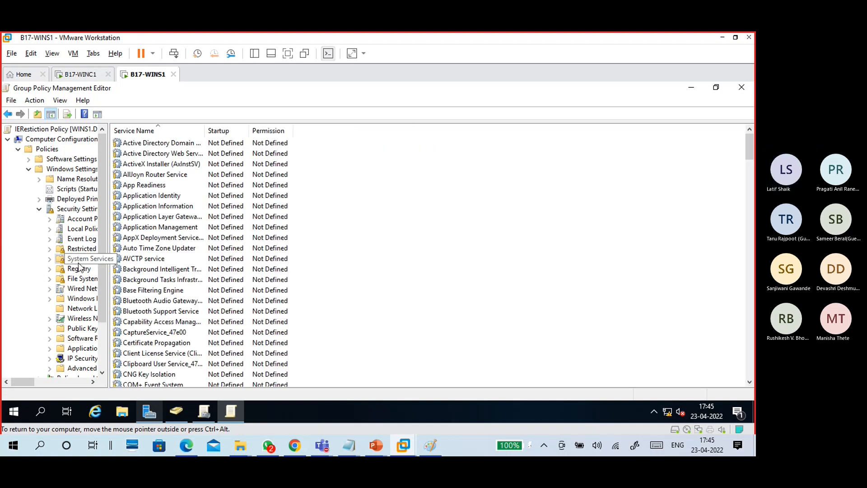
left_click(86, 309)
left_click(85, 319)
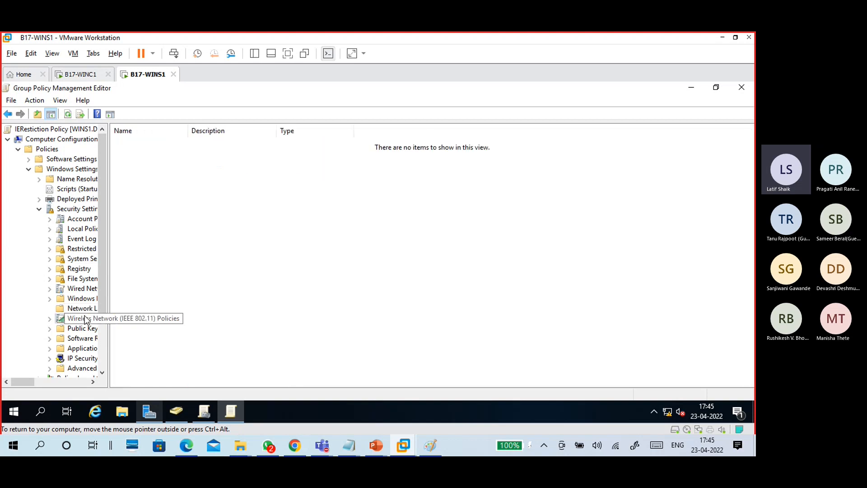
left_click(81, 289)
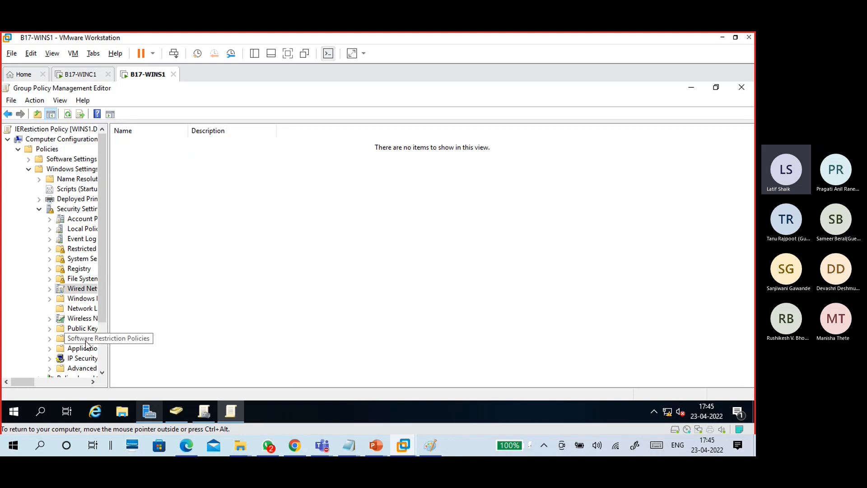
left_click(86, 359)
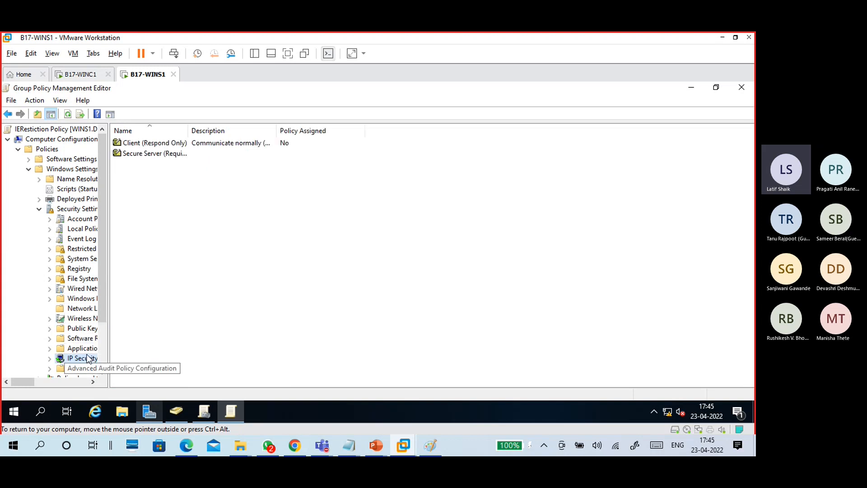
left_click(92, 329)
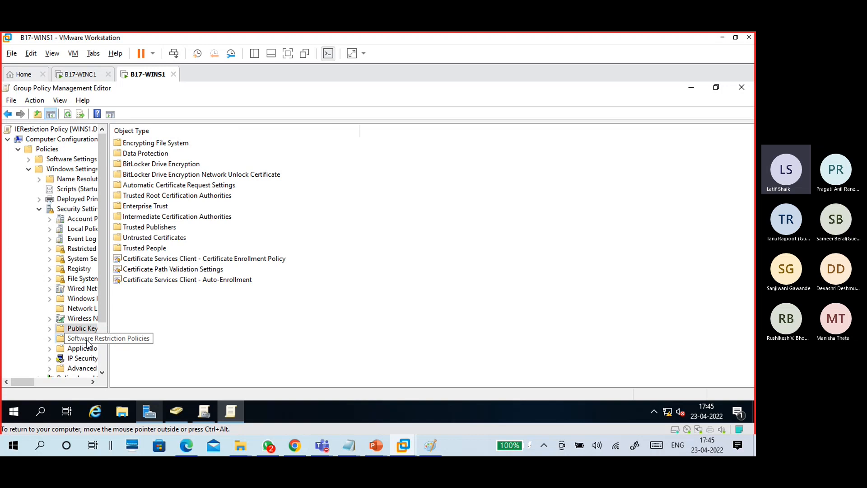
left_click(87, 342)
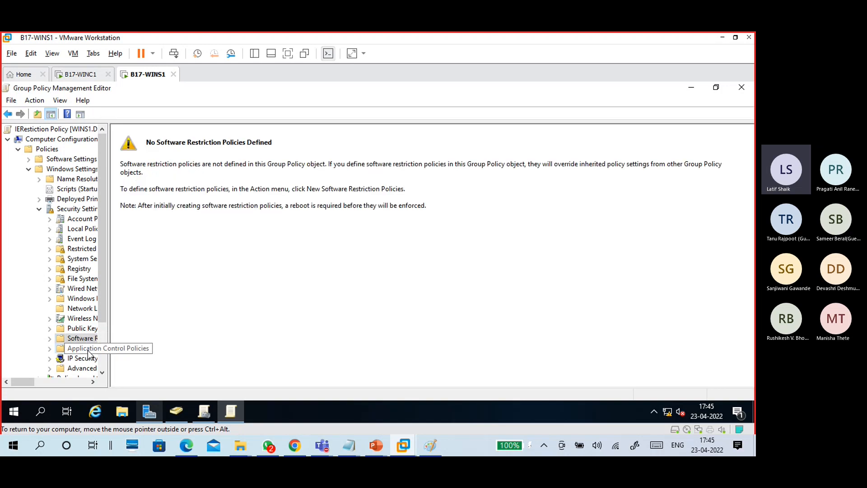
left_click(88, 351)
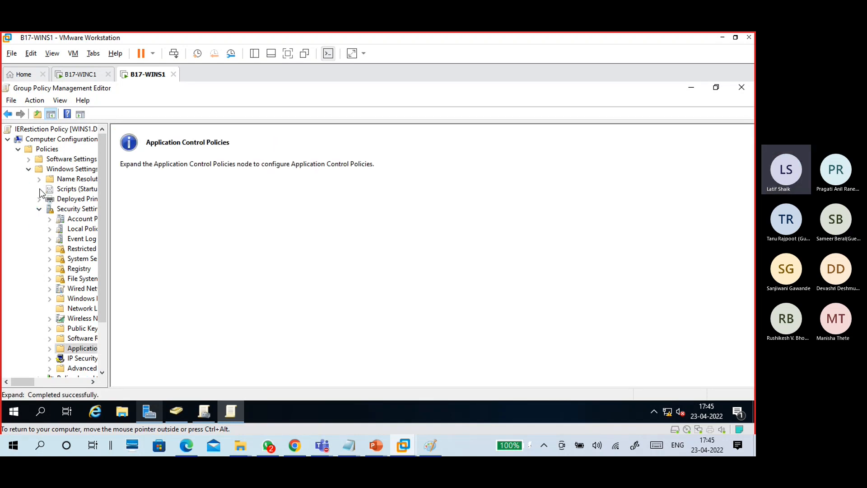
- Collapse Windows Settings, expand Administrative Templates, and browse Control Panel, Network, Printers, Server, Start Menu and Taskbar
double_click(75, 170)
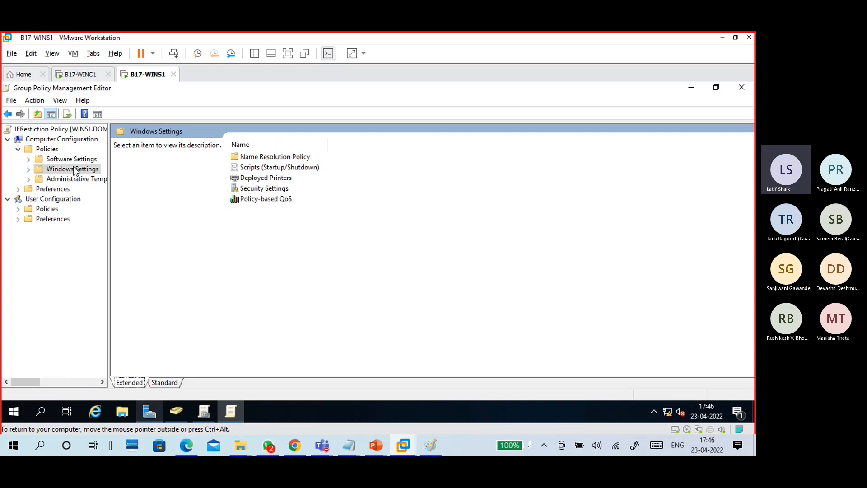
left_click(72, 179)
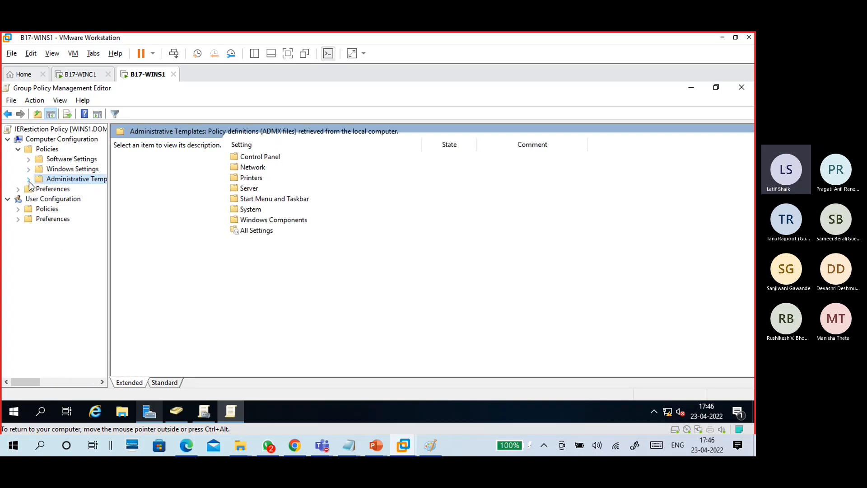
left_click(29, 179)
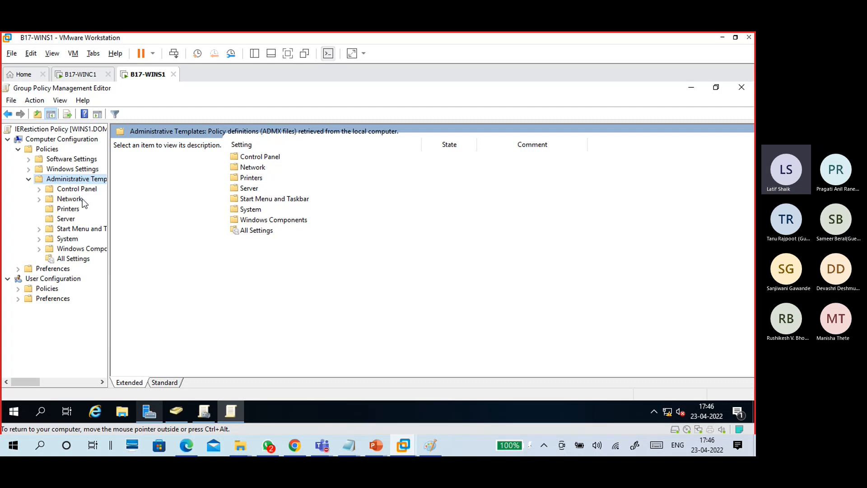
left_click(81, 190)
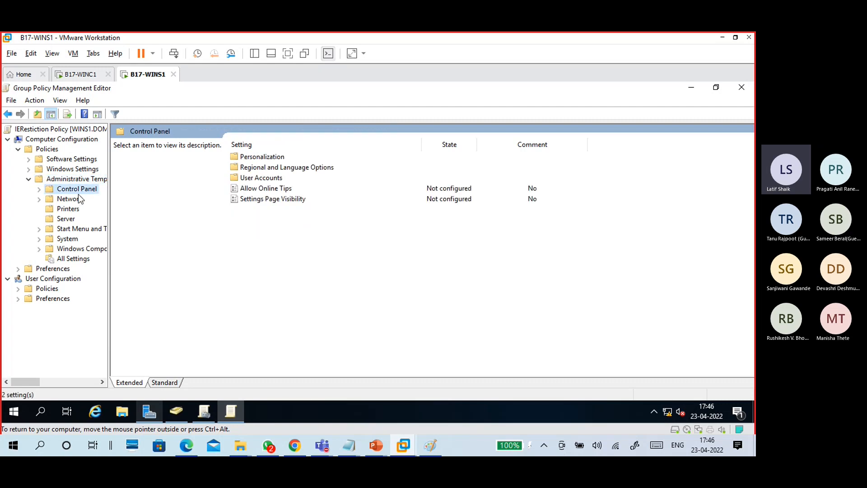
left_click(78, 196)
left_click(78, 209)
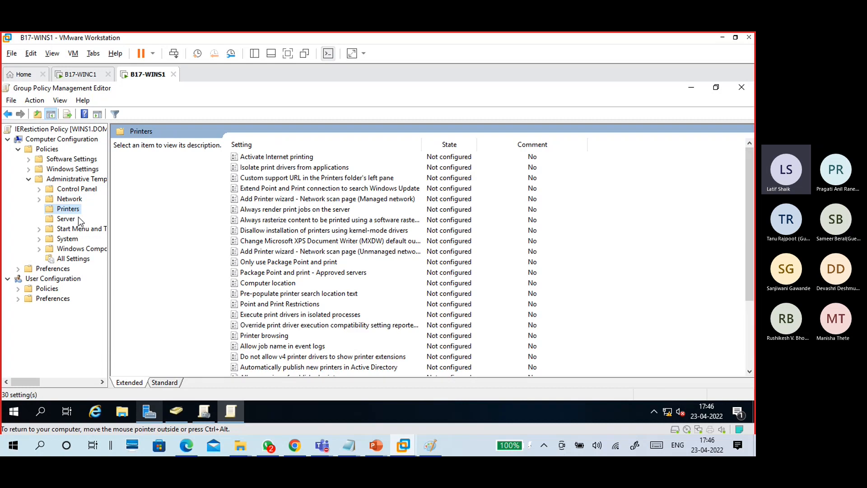
left_click(79, 220)
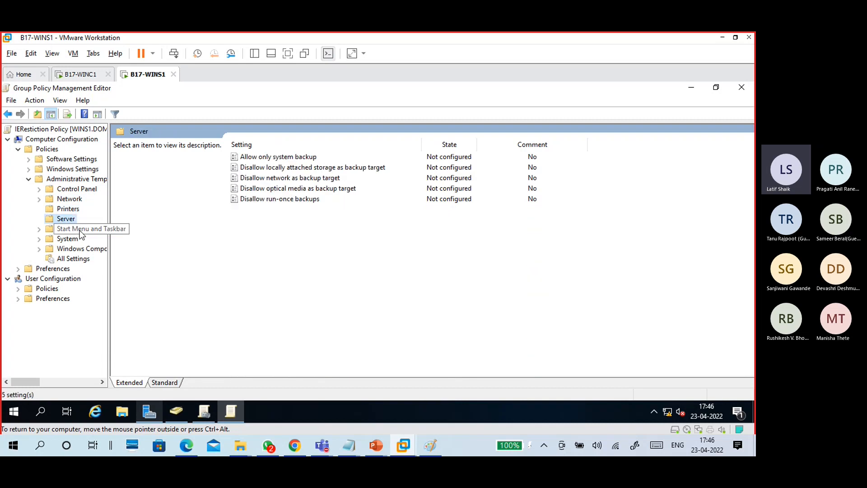
left_click(79, 231)
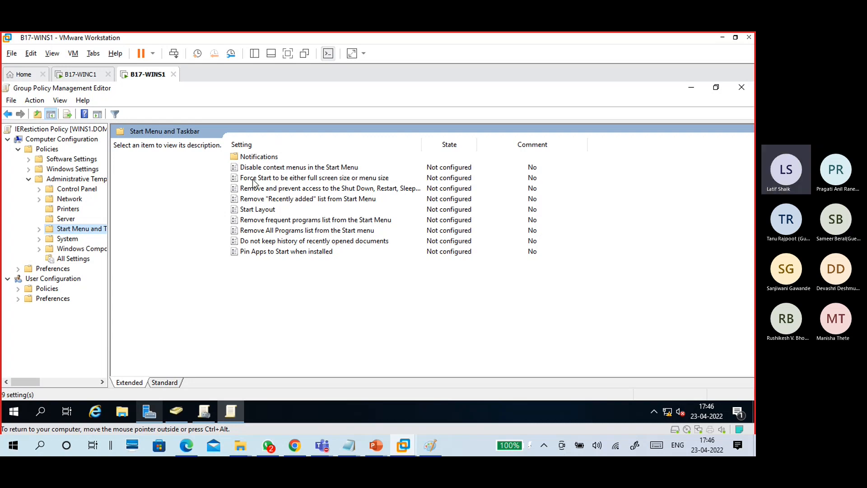
- Read descriptions of six Start Menu policies, from Recently added list to Pin Apps to Start
left_click(283, 198)
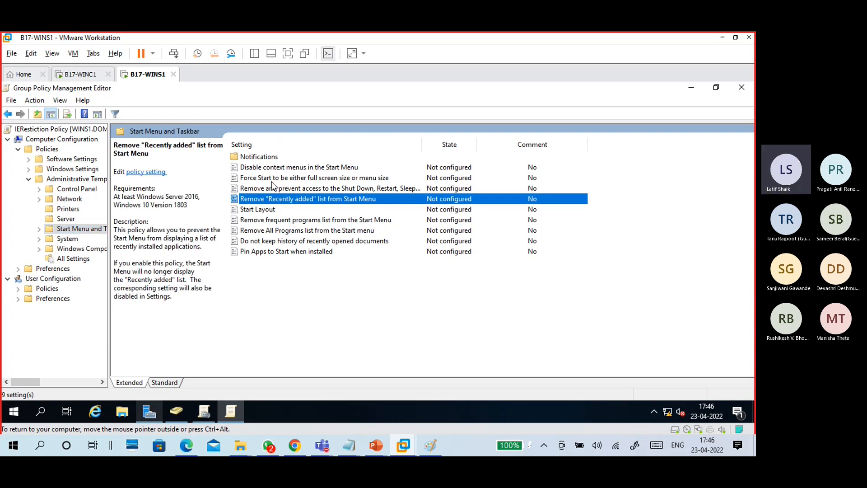
left_click(267, 168)
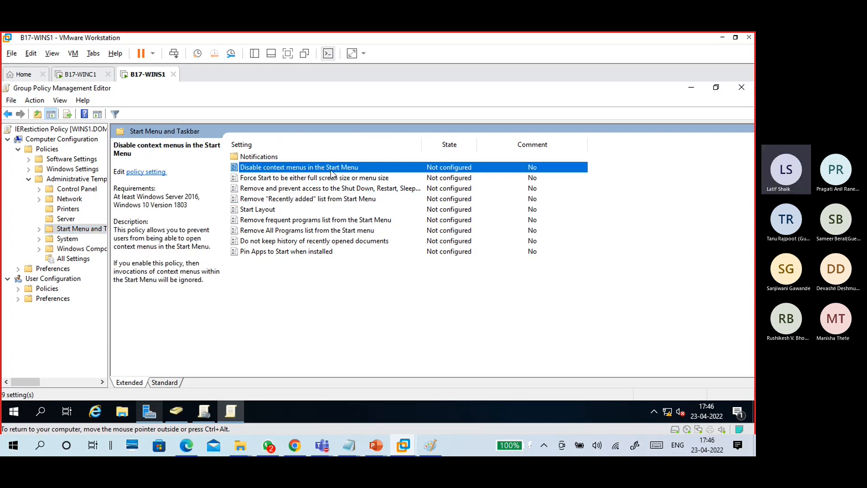
left_click(256, 232)
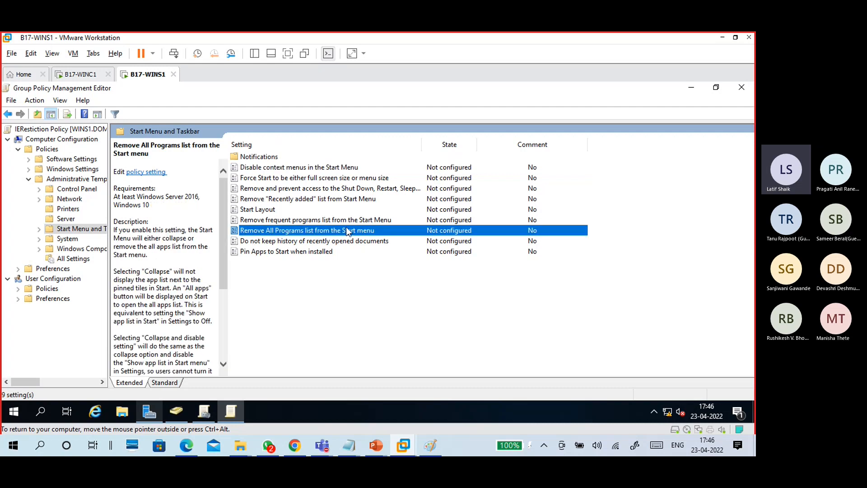
left_click(259, 220)
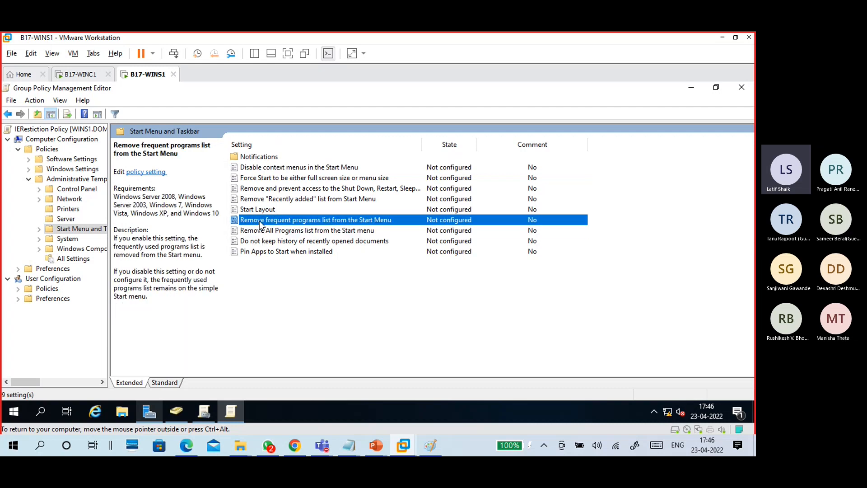
left_click(275, 241)
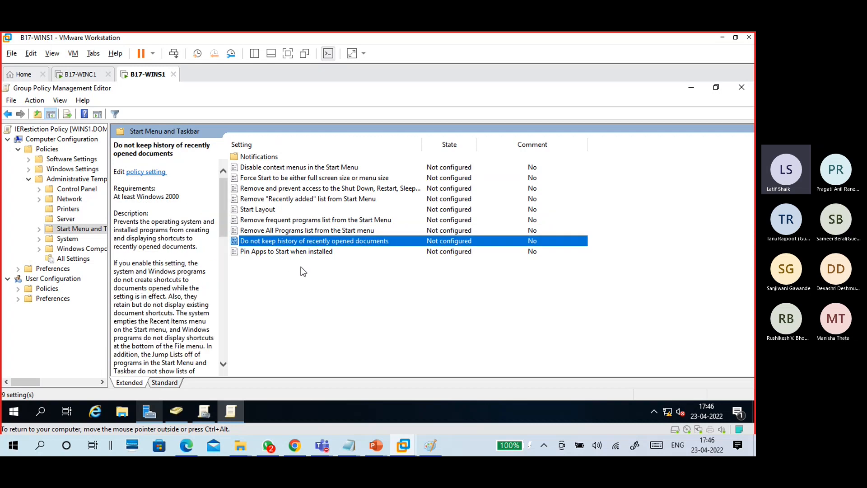
left_click(304, 252)
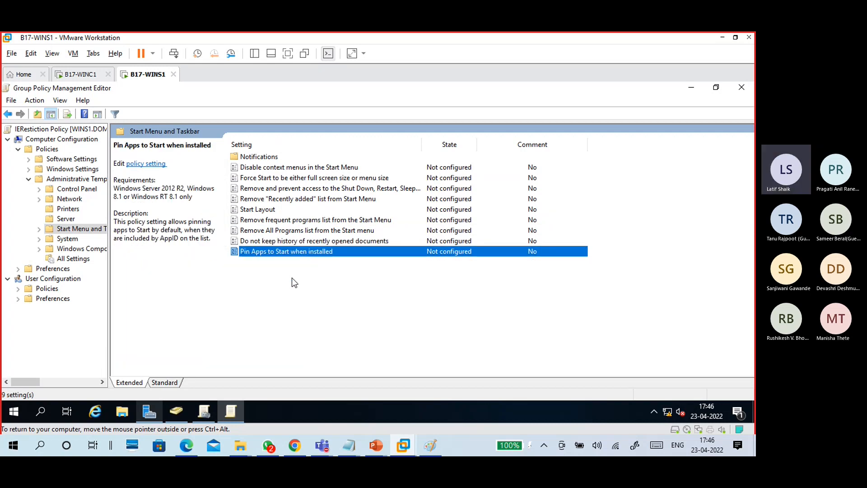
- Browse System, Windows Components and All Settings (2457 policies), then collapse Computer Policies
left_click(70, 240)
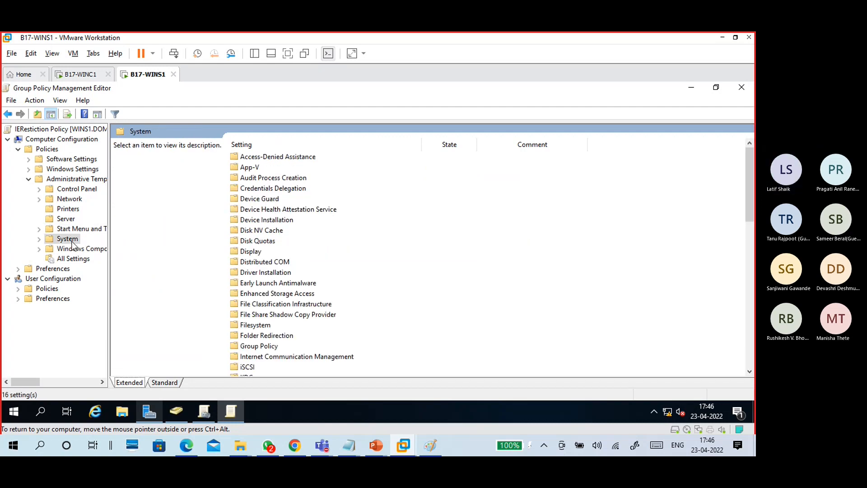
left_click(74, 249)
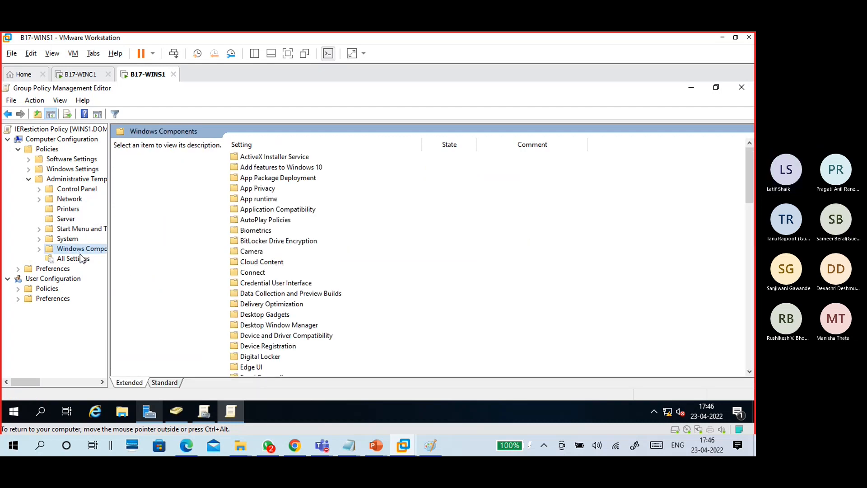
left_click(81, 257)
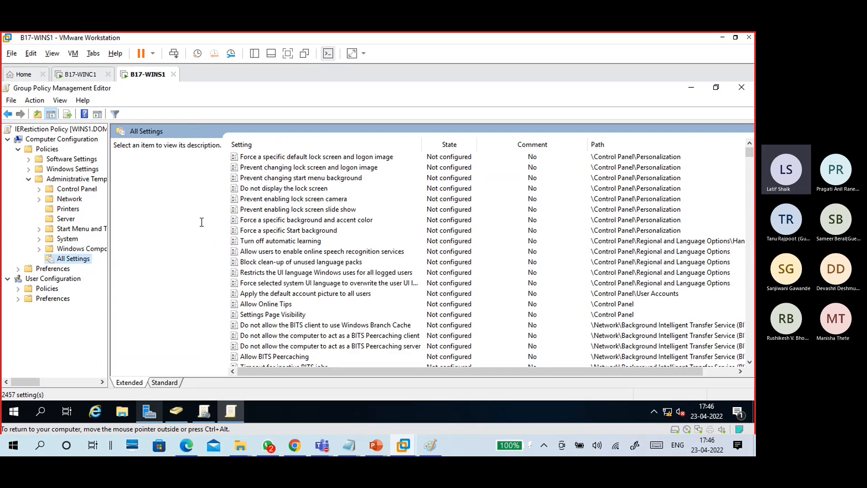
left_click(18, 150)
- Expand User Configuration Policies, browsing Software Settings, Software installation and Windows Settings
left_click(40, 170)
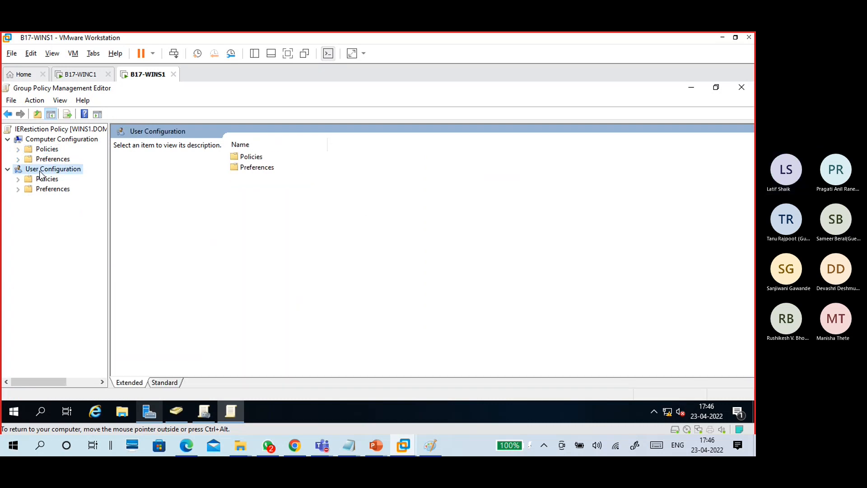
left_click(44, 183)
left_click(23, 182)
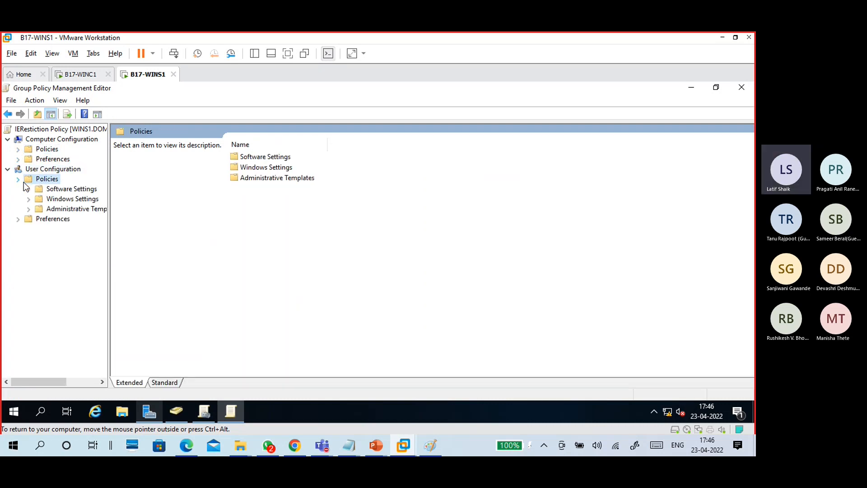
left_click(60, 192)
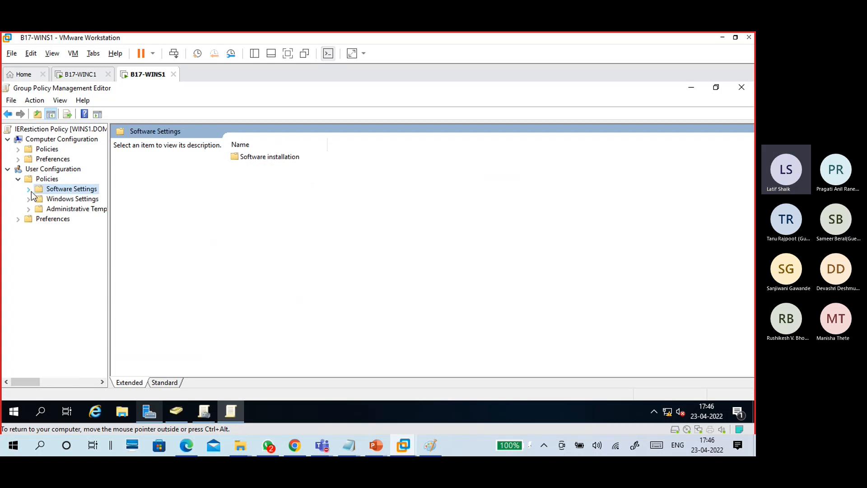
left_click(29, 190)
left_click(67, 200)
left_click(53, 209)
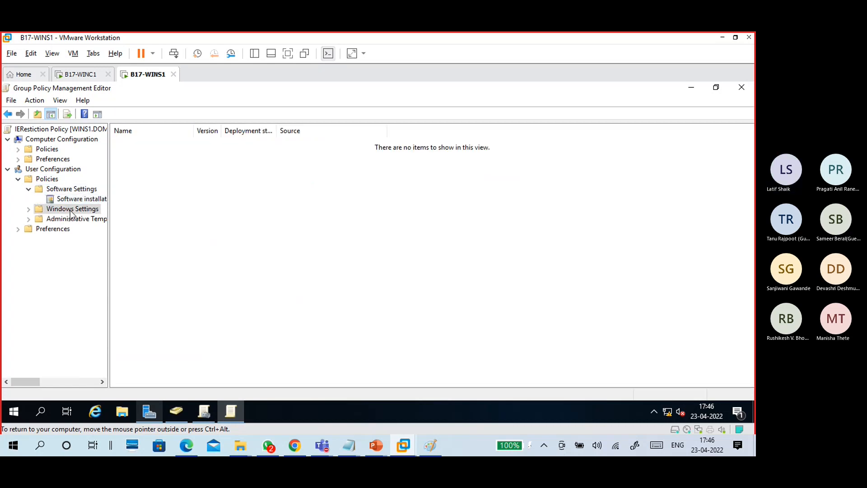
left_click(29, 209)
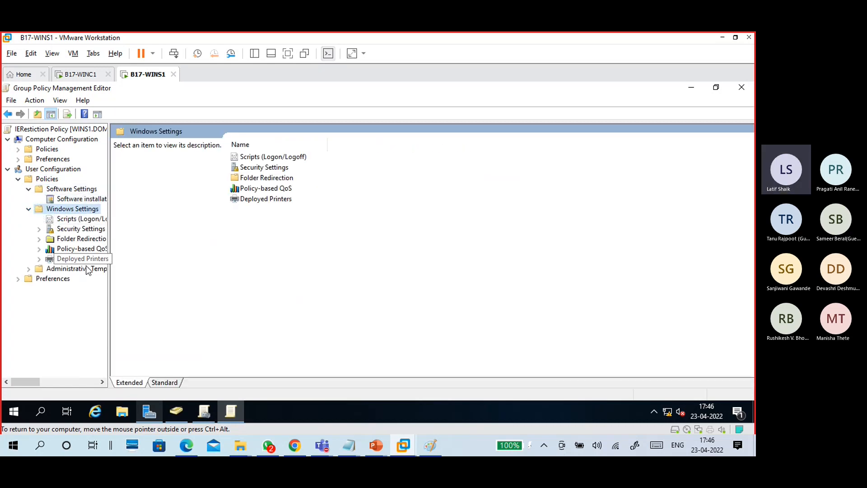
- Browse user Folder Redirection, Security Settings, Public Key and Software Restriction Policies
left_click(83, 239)
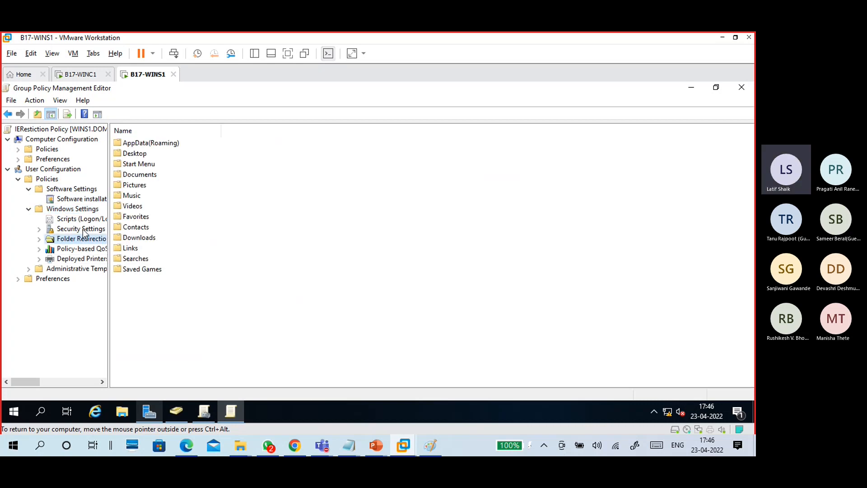
left_click(86, 229)
left_click(40, 230)
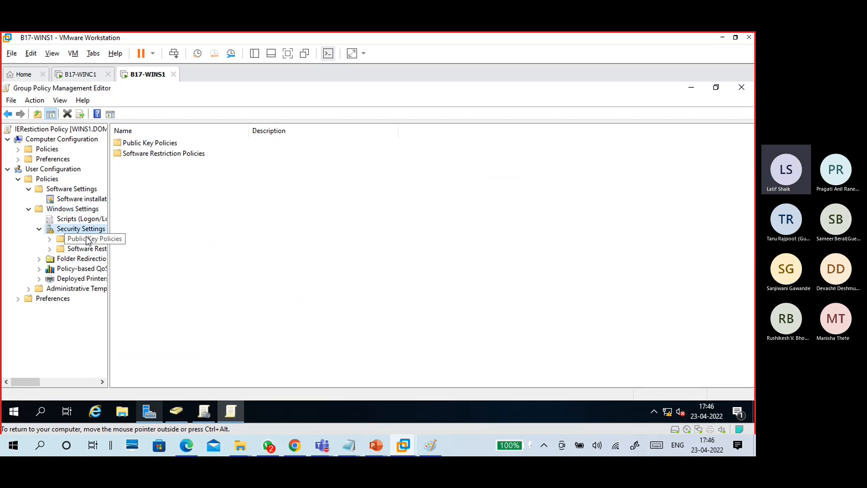
left_click(87, 239)
left_click(92, 249)
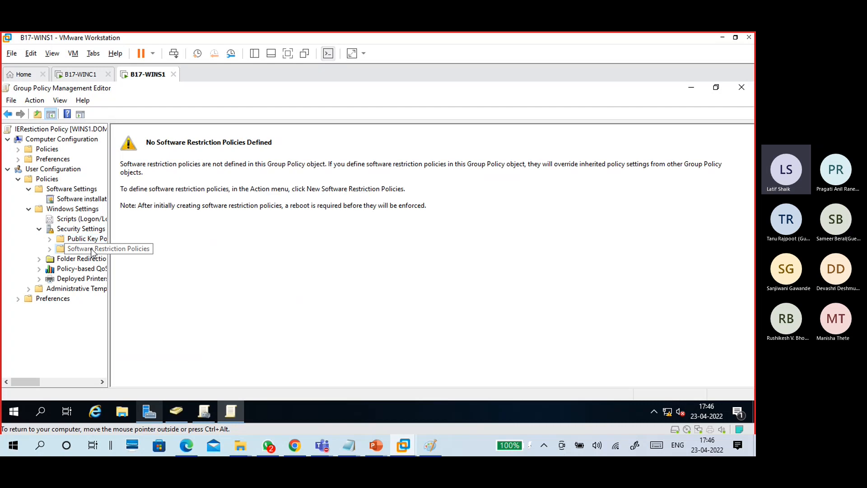
- Browse user Administrative Templates' Desktop and Network, collapse User Configuration, and close the editor
left_click(84, 289)
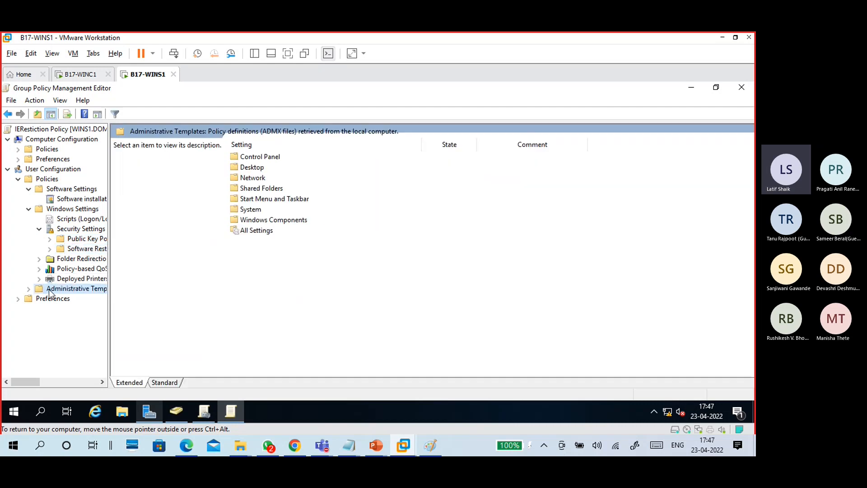
left_click(28, 289)
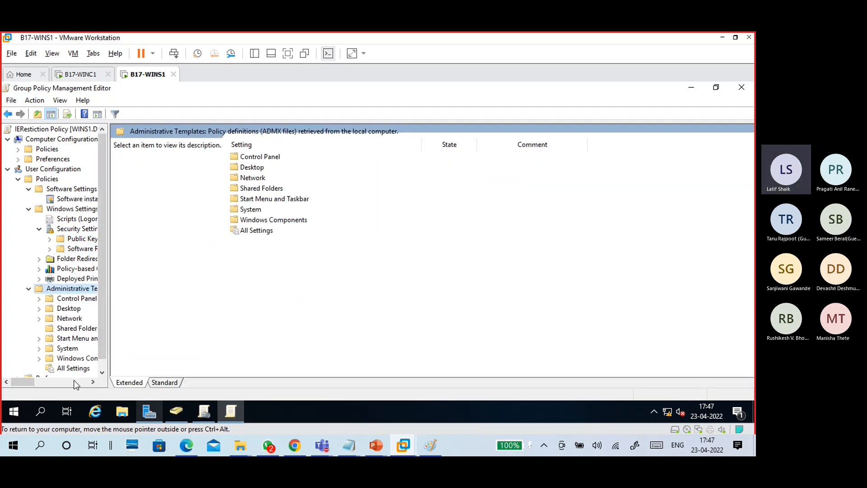
left_click(71, 310)
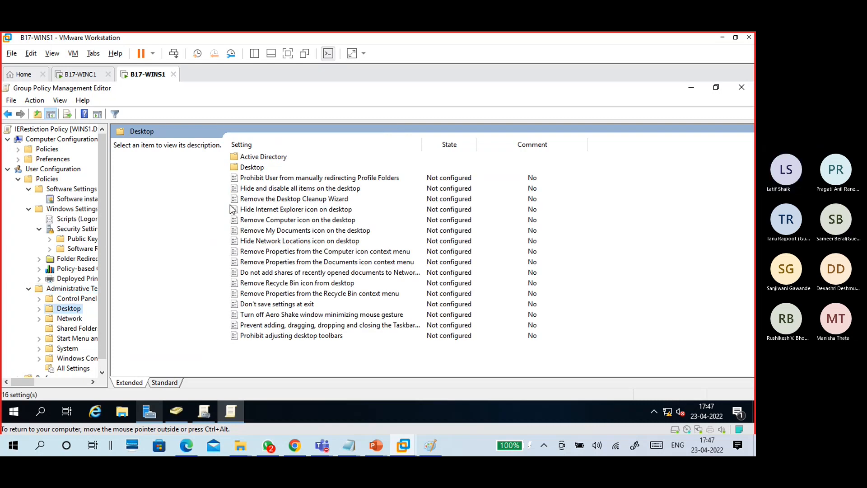
left_click(68, 320)
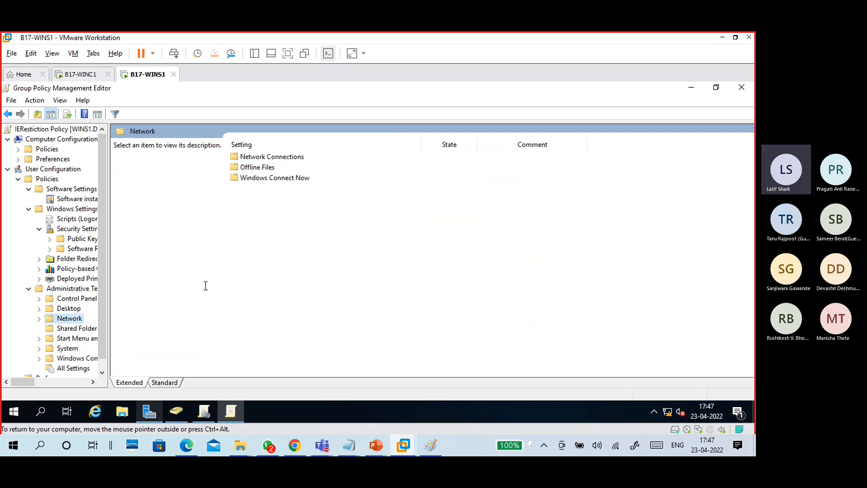
left_click(7, 169)
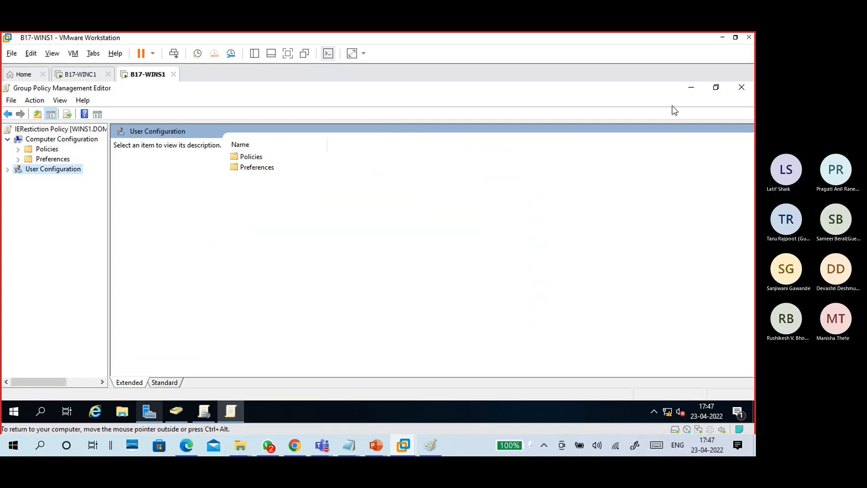
left_click(746, 89)
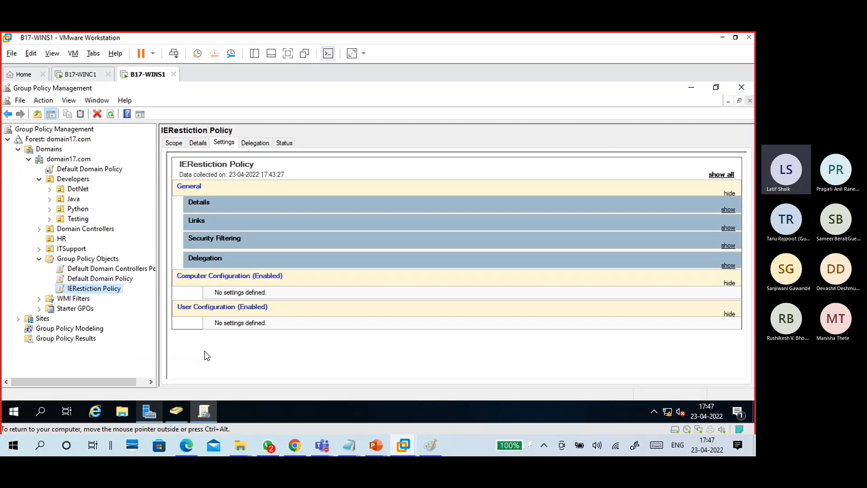
- Reopen IERestiction Policy for editing in a maximized editor and select User Configuration
right_click(112, 293)
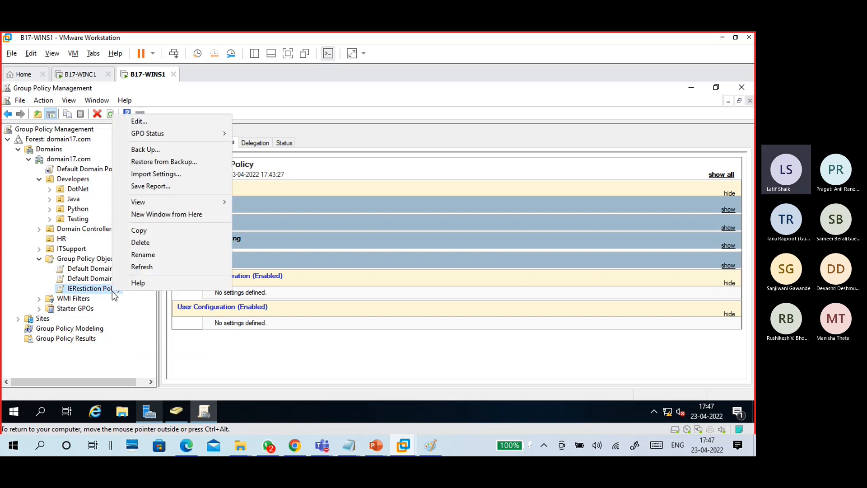
left_click(157, 123)
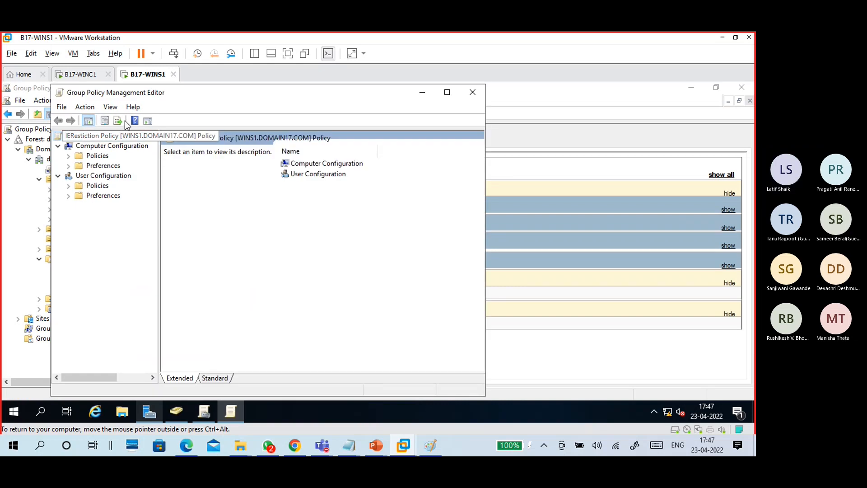
left_click(446, 94)
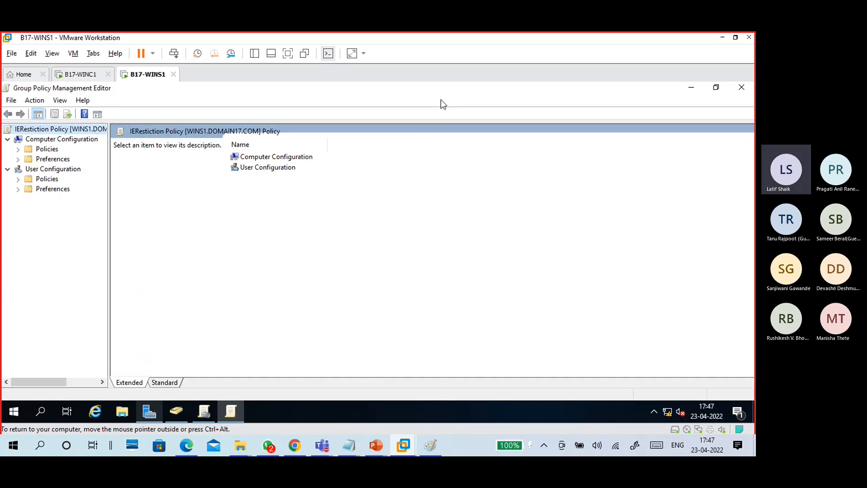
left_click(47, 170)
- Expand user Administrative Templates and scroll through All Settings' 1772 policies
left_click(45, 180)
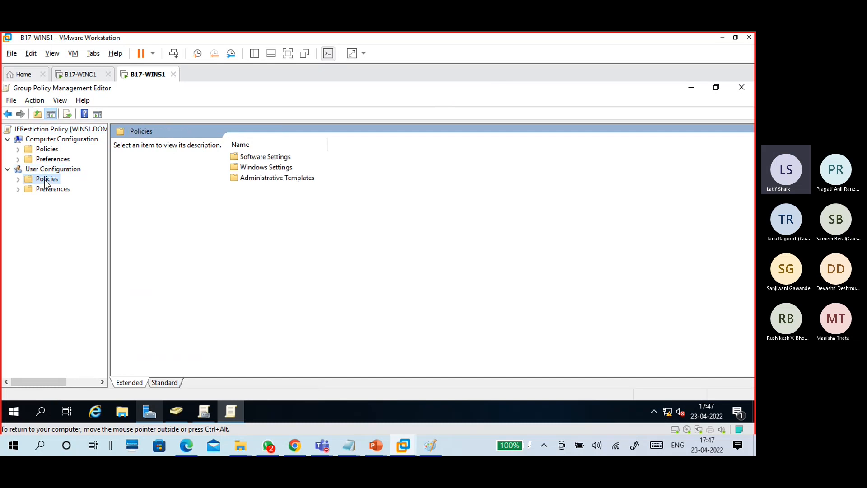
left_click(19, 180)
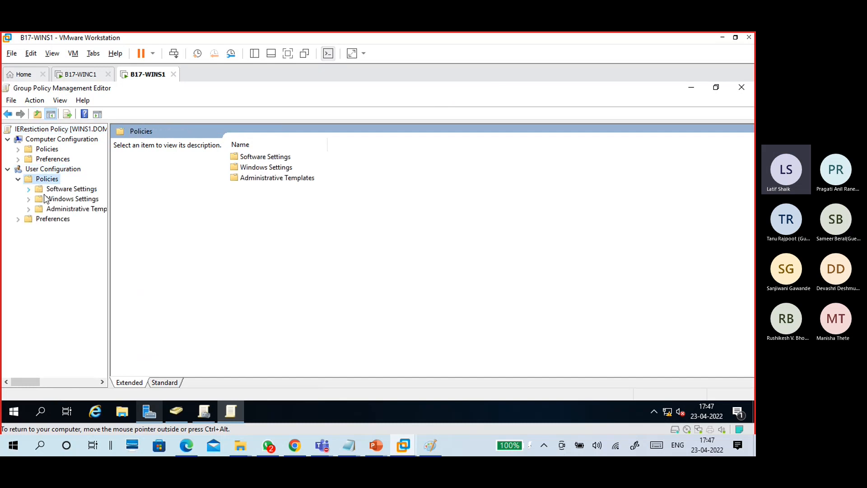
left_click(65, 210)
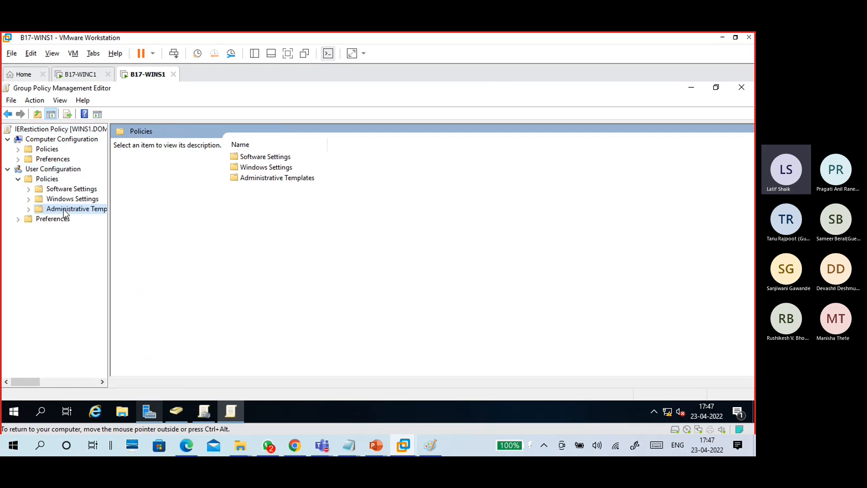
left_click(29, 210)
left_click(85, 292)
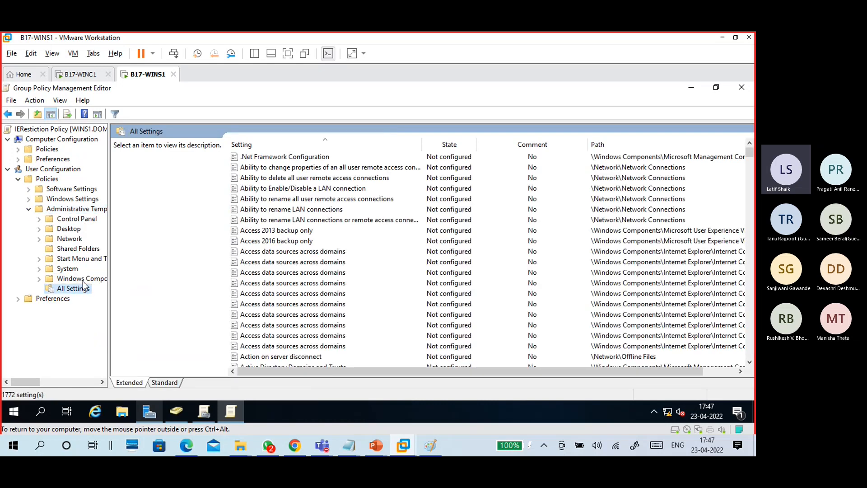
left_click(76, 211)
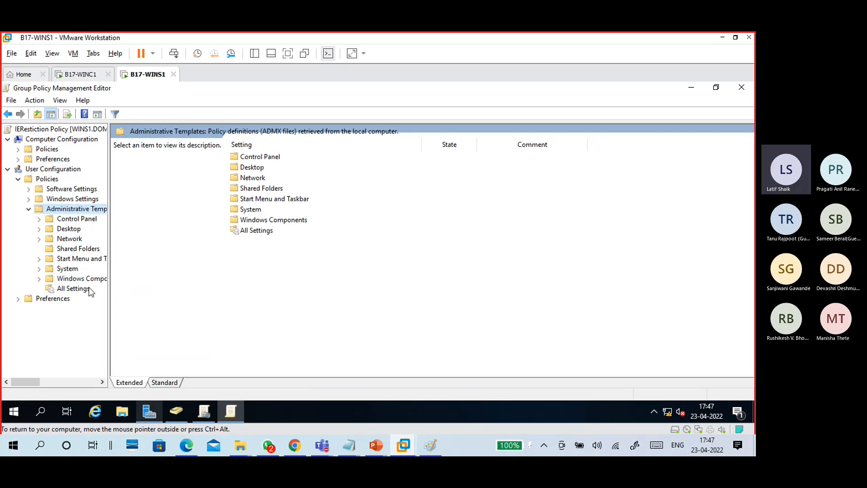
left_click(70, 239)
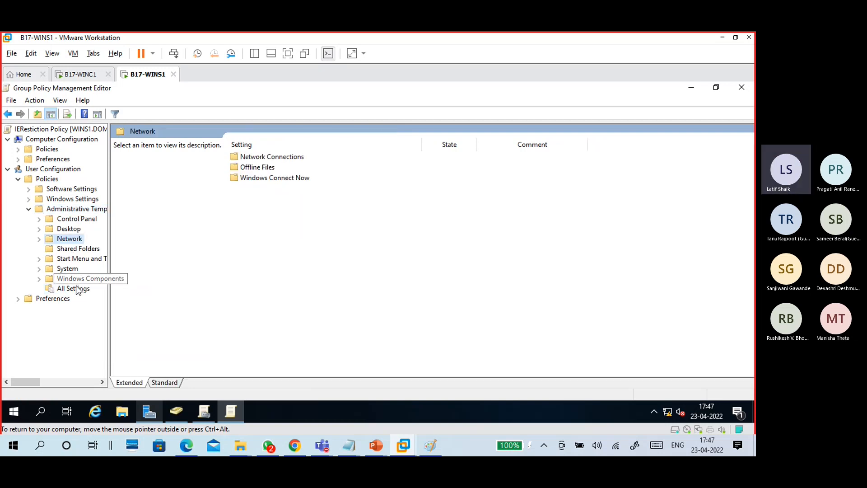
left_click(75, 288)
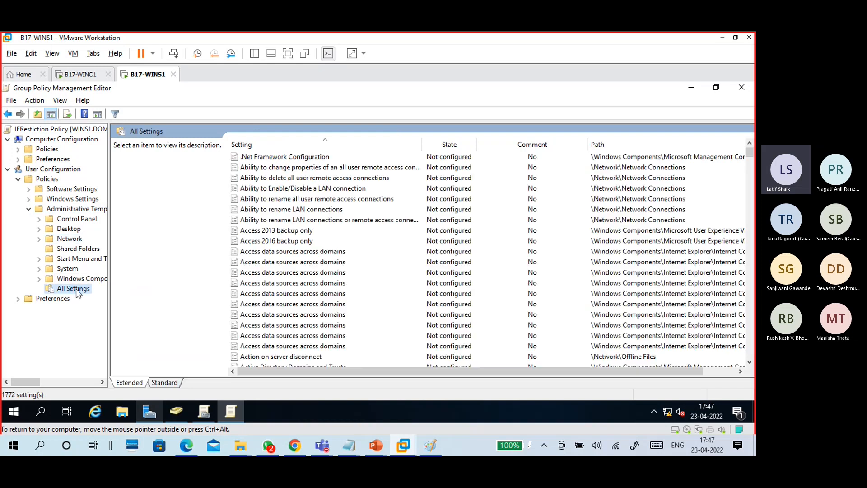
scroll(366, 286, "down", 20)
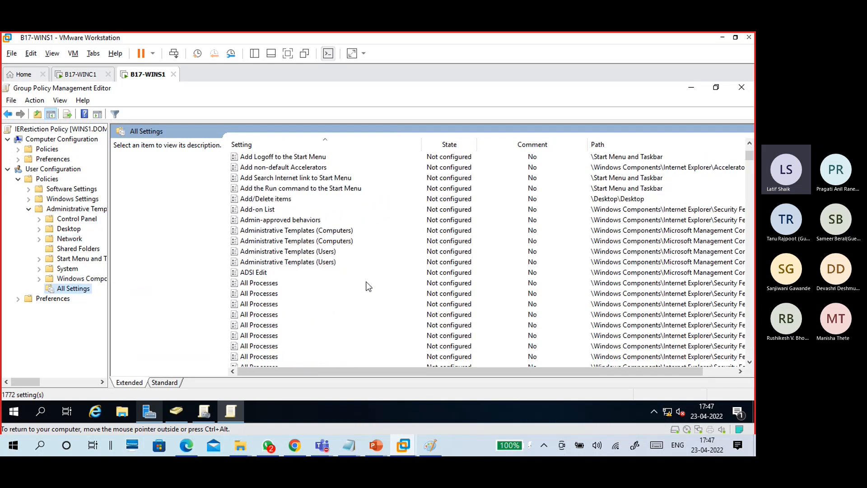
scroll(368, 289, "down", 12)
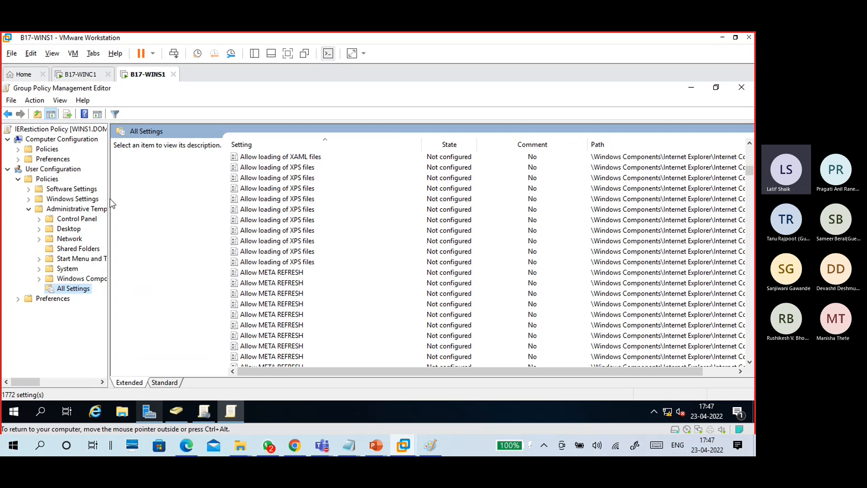
- Open Filter Options from the Action menu and enable keyword filters
left_click(60, 100)
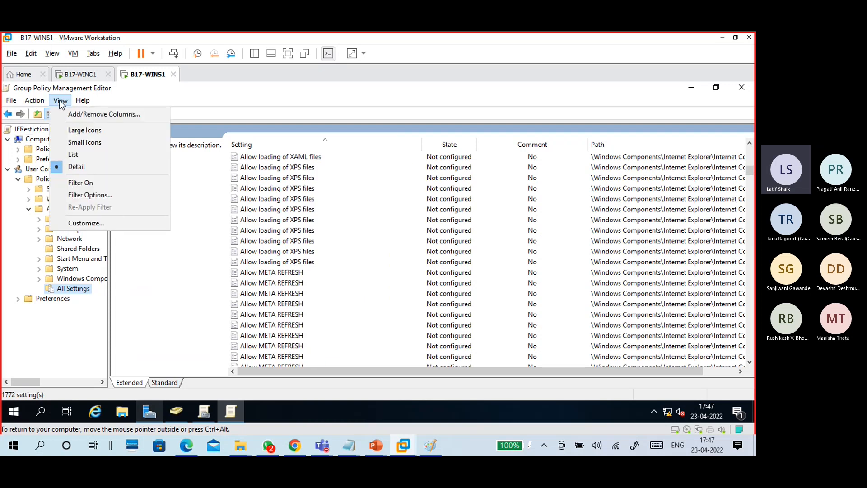
mouse_move(35, 104)
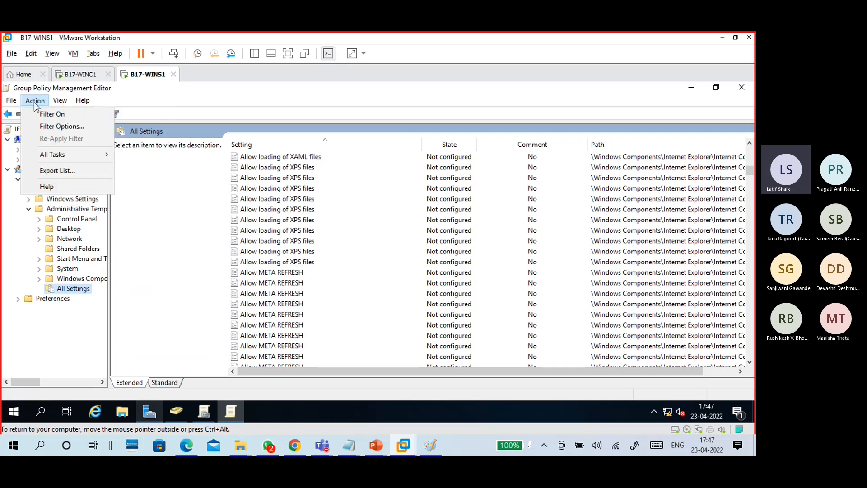
left_click(53, 128)
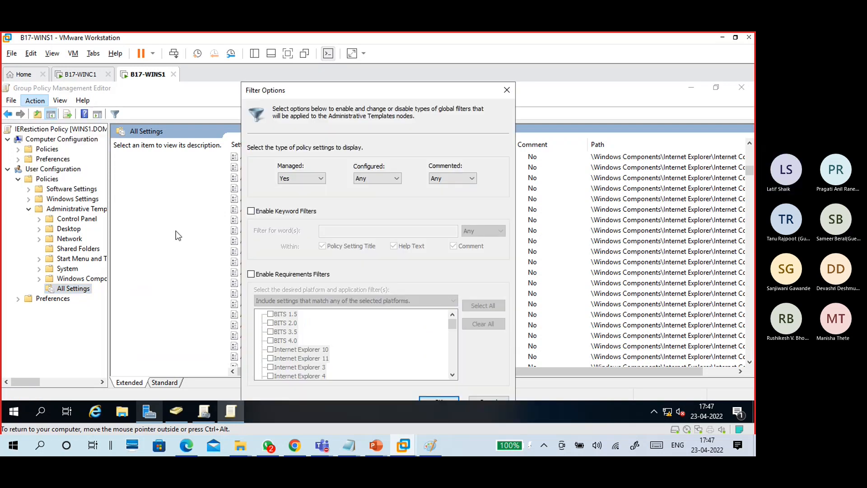
left_click(251, 211)
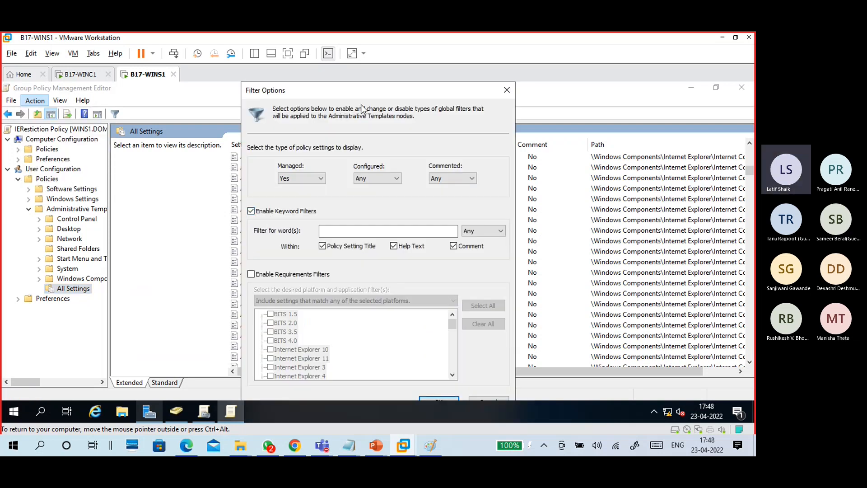
left_click_drag(359, 89, 368, 89)
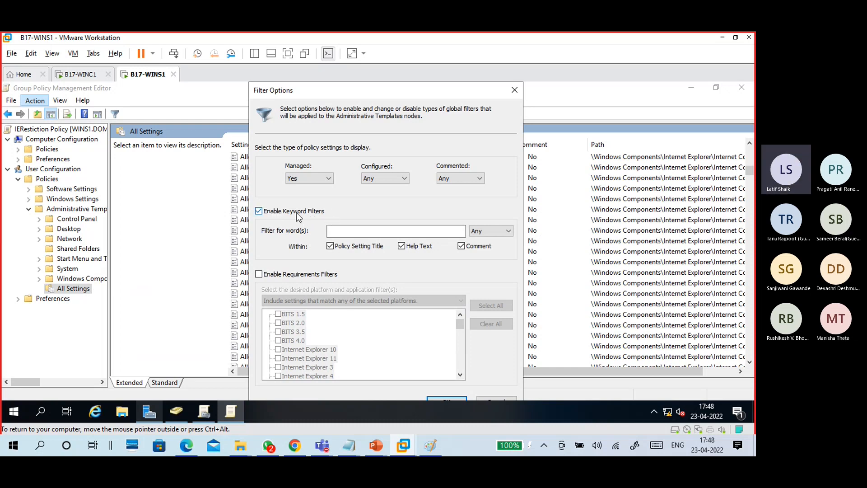
- Set the keyword filter to 'Gereral page' with Exact match
left_click(347, 230)
type("Gere")
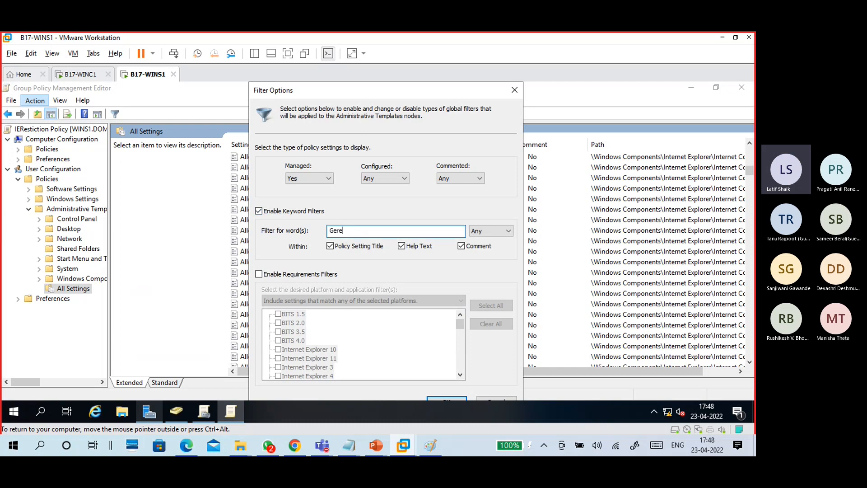
type("n")
key("BackSpace")
key("BackSpace")
type("eral page")
left_click(506, 231)
left_click(481, 254)
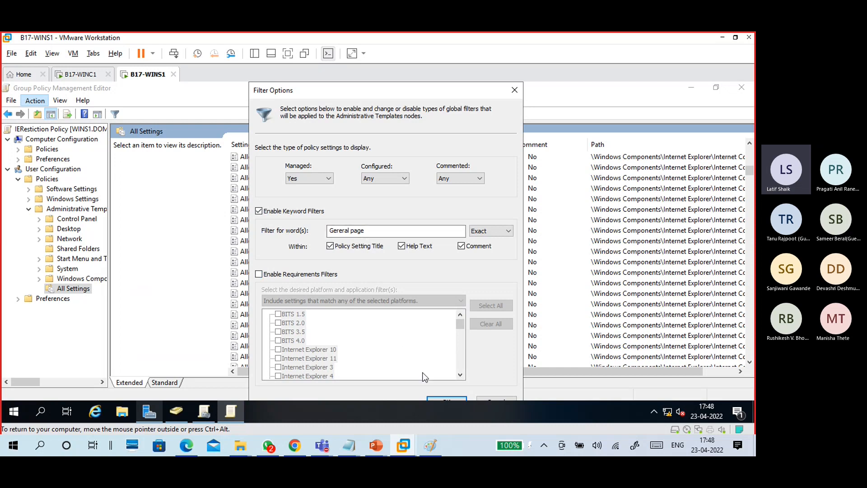
- Apply the 'Gereral page' keyword filter and reload the All Settings list
left_click(440, 397)
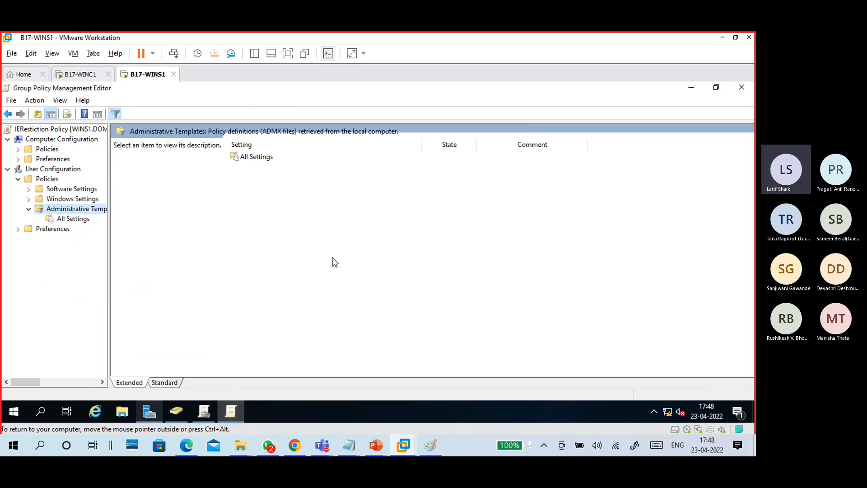
left_click(73, 219)
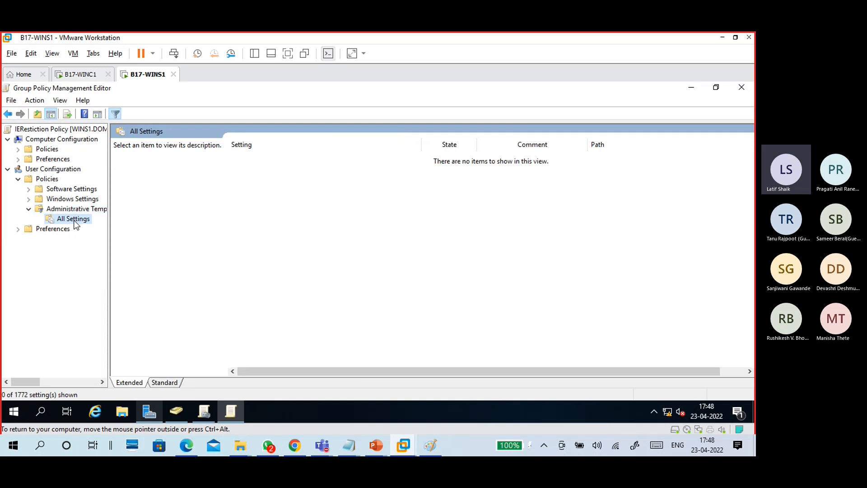
left_click(77, 211)
left_click(79, 221)
- Correct the filter keyword to 'General page' and list the matching settings
left_click(36, 101)
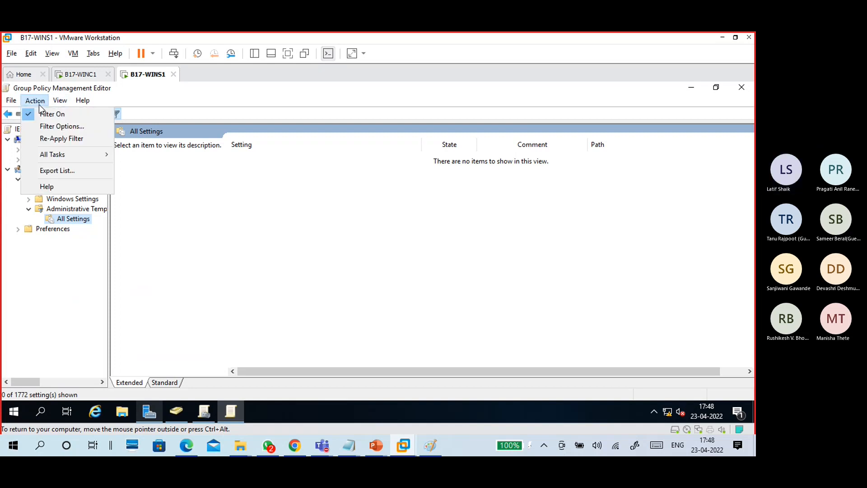
left_click(53, 128)
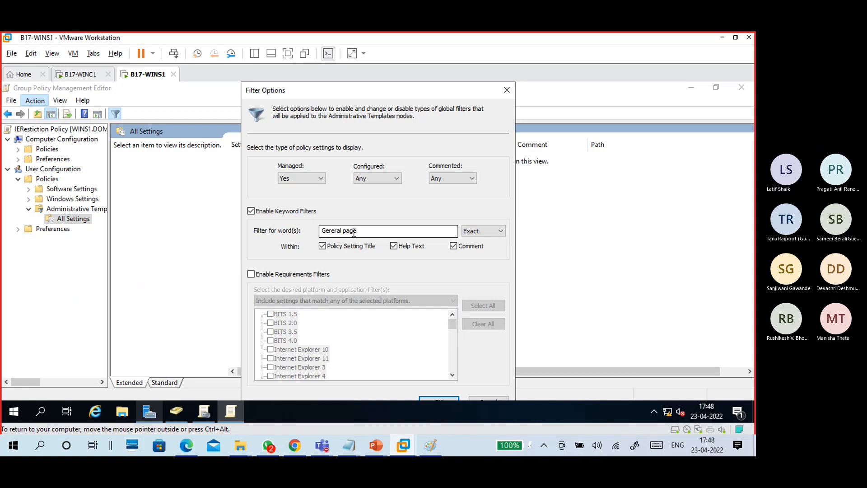
left_click_drag(358, 232, 309, 234)
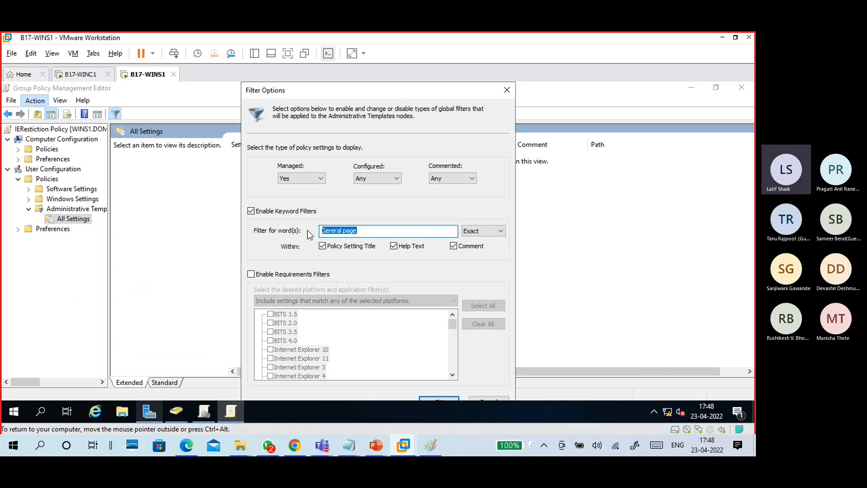
type("Ge")
type("renal")
key("BackSpace")
key("BackSpace")
key("BackSpace")
key("BackSpace")
key("BackSpace")
type("neral page")
left_click(429, 398)
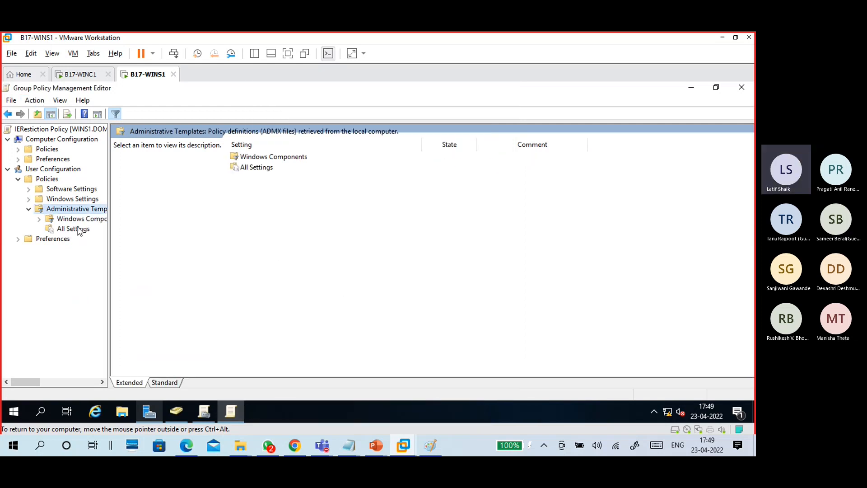
left_click(79, 230)
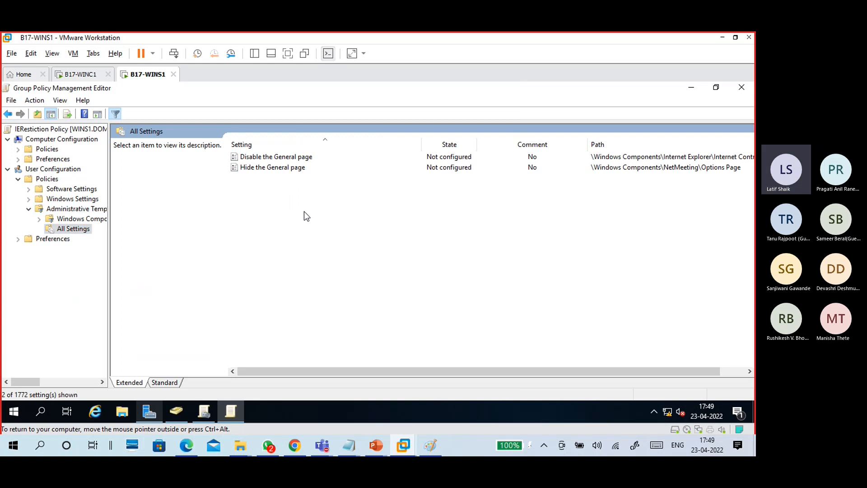
- Compare the General page settings and open 'Disable the General page' full-size
left_click(293, 157)
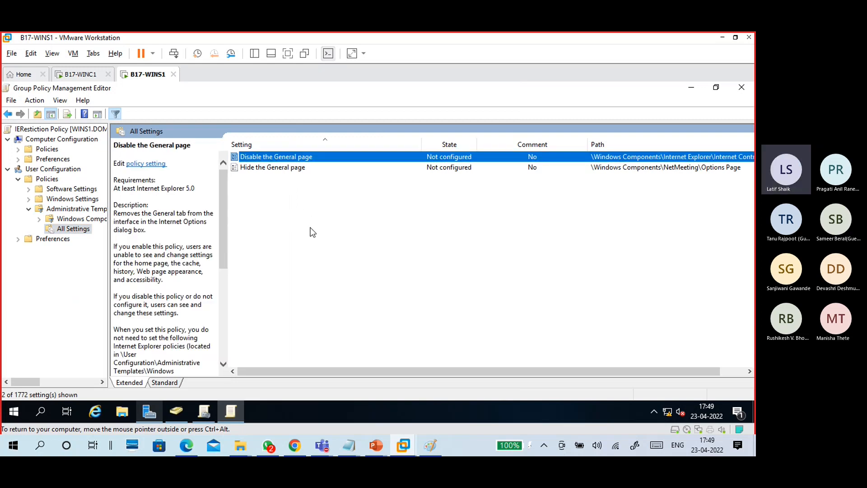
left_click(297, 168)
left_click(292, 156)
double_click(292, 158)
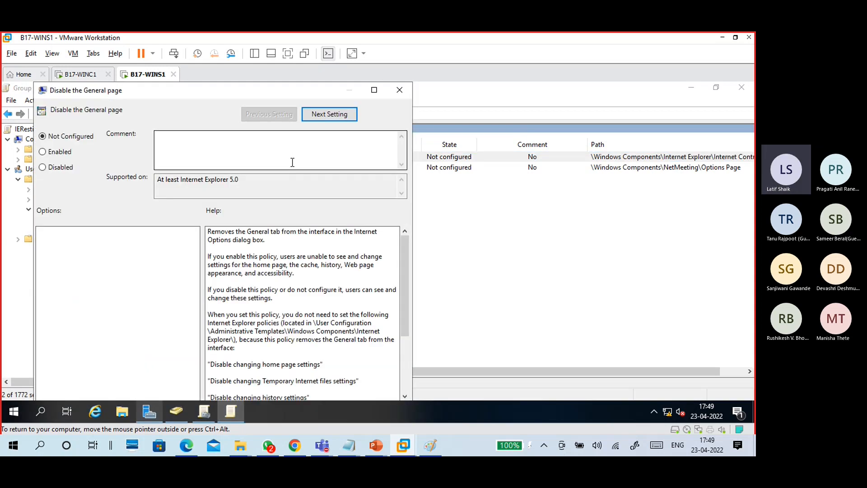
left_click(379, 89)
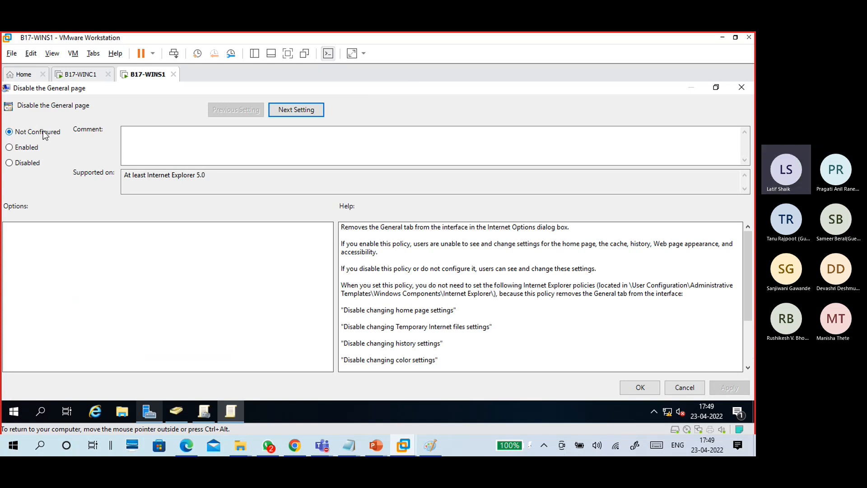
- Review the policy's help text, then set it to Enabled and confirm
left_click_drag(341, 227, 422, 380)
left_click(457, 344)
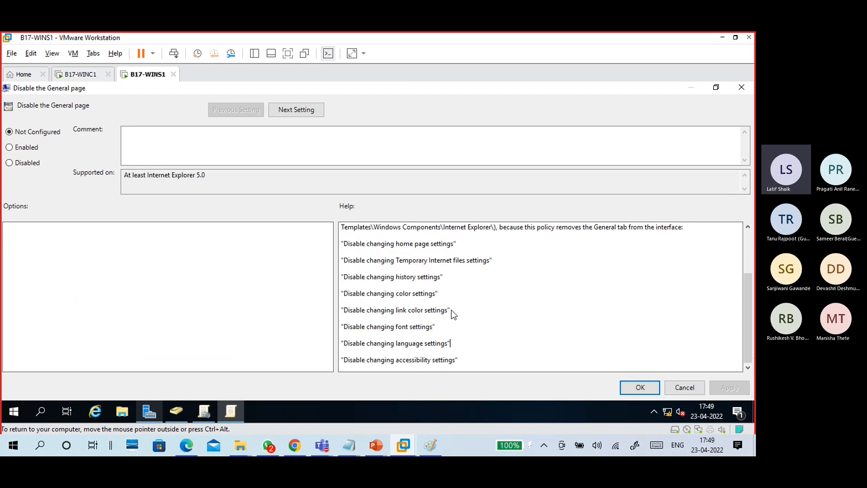
scroll(451, 309, "up", 3)
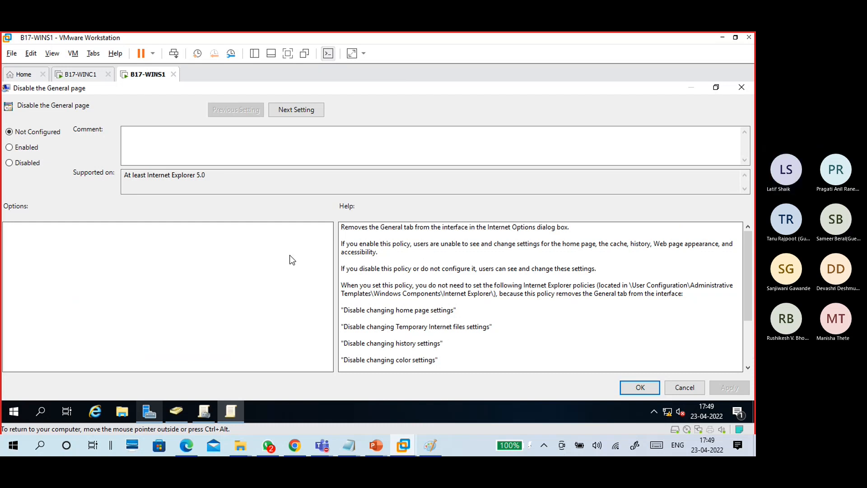
left_click(27, 150)
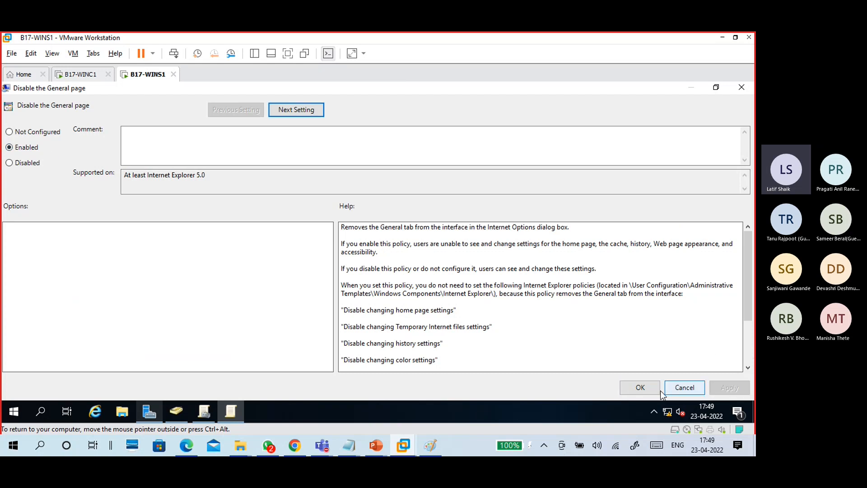
left_click(641, 388)
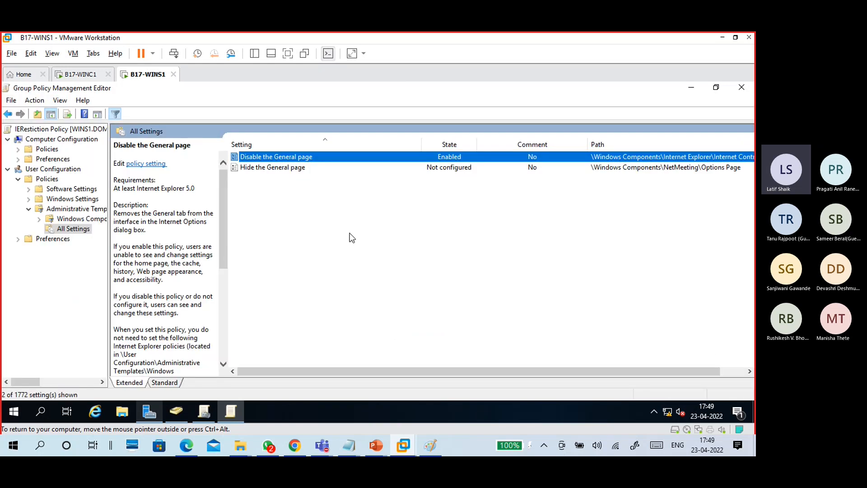
double_click(287, 157)
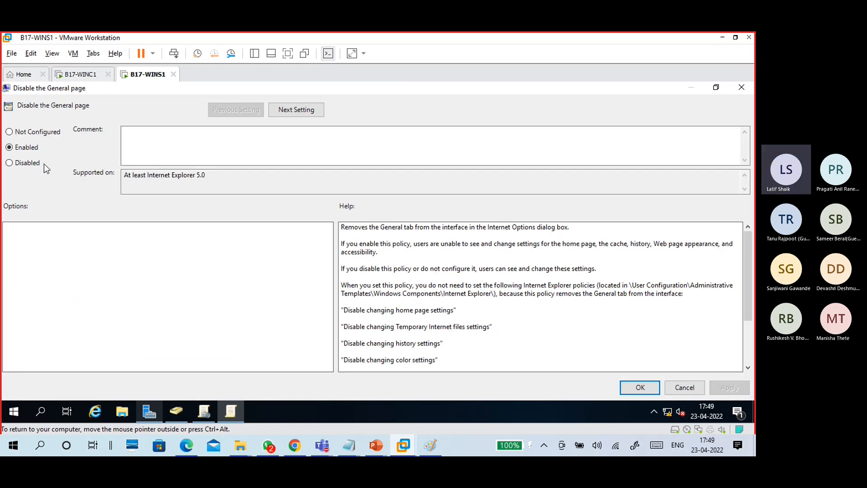
left_click(39, 163)
left_click(729, 388)
left_click(38, 132)
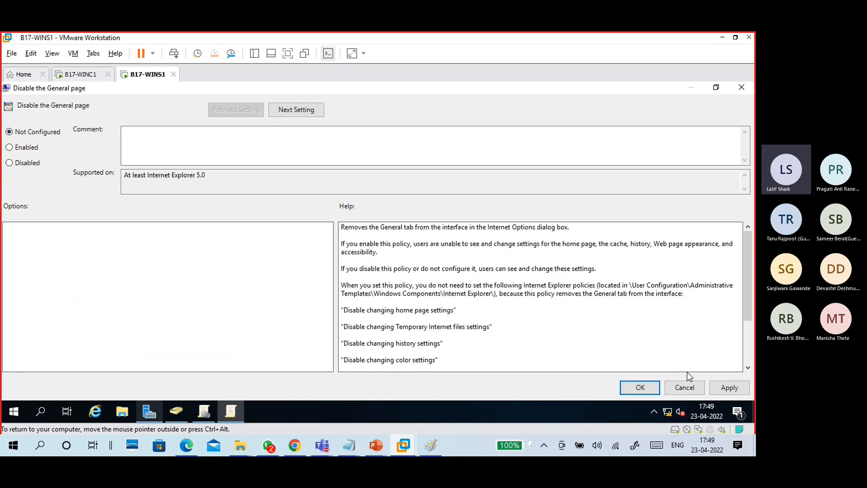
left_click(731, 389)
left_click(629, 387)
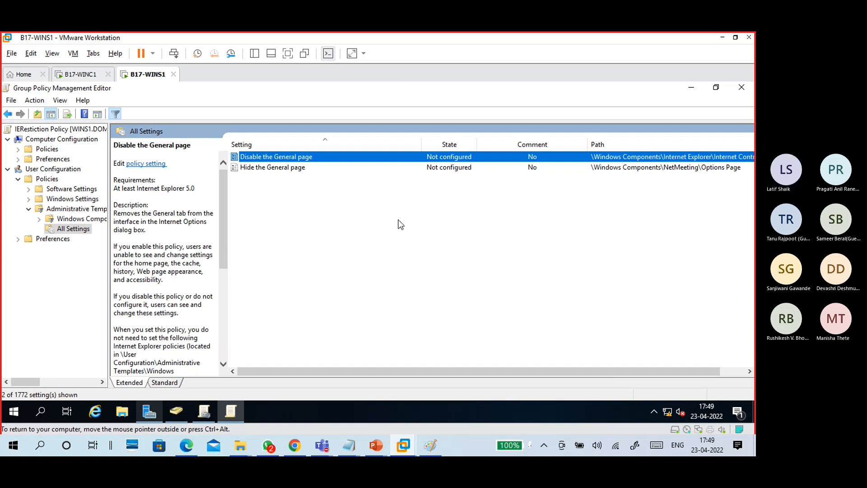
double_click(304, 157)
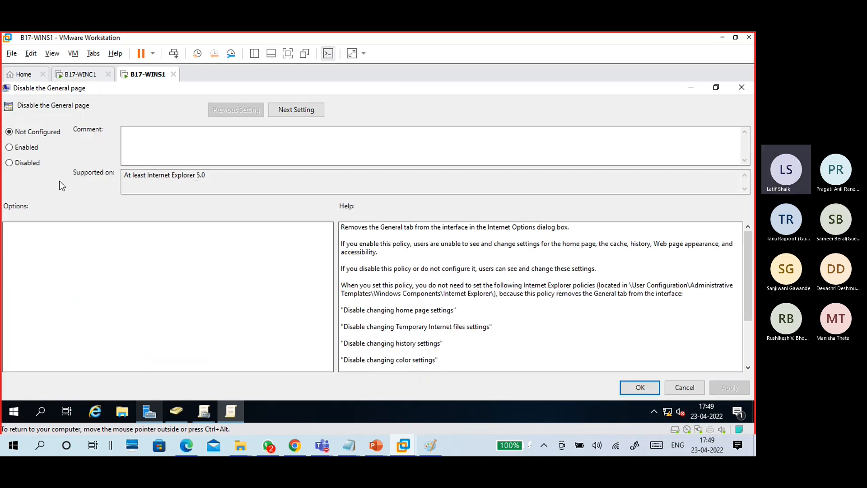
left_click(36, 149)
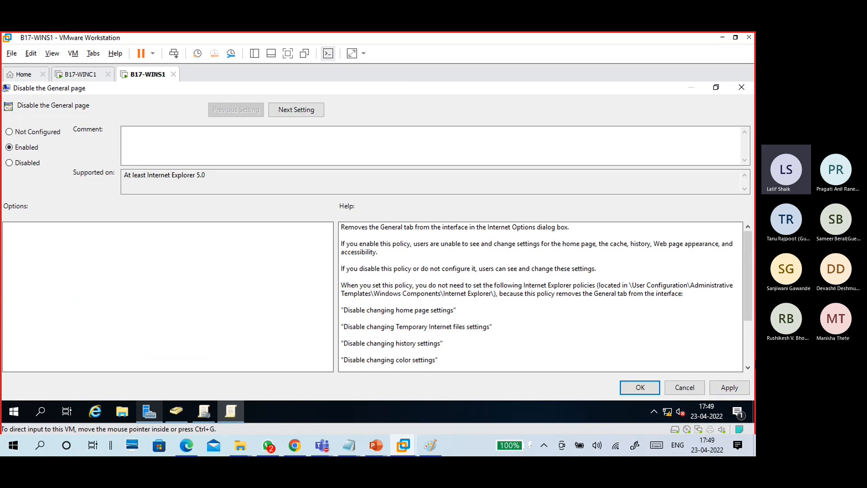
left_click(724, 387)
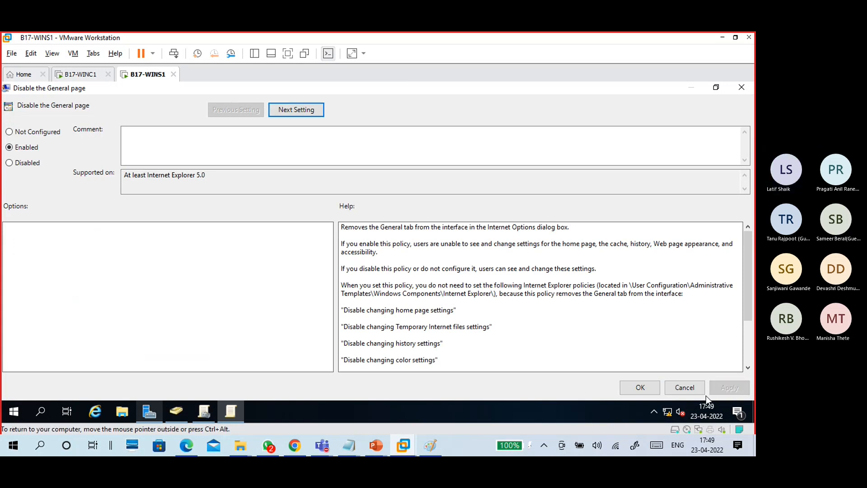
left_click(639, 387)
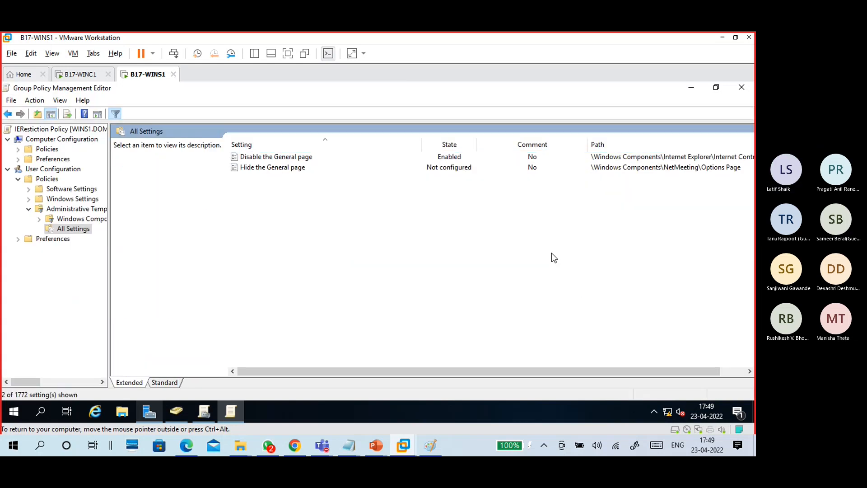
left_click(325, 159)
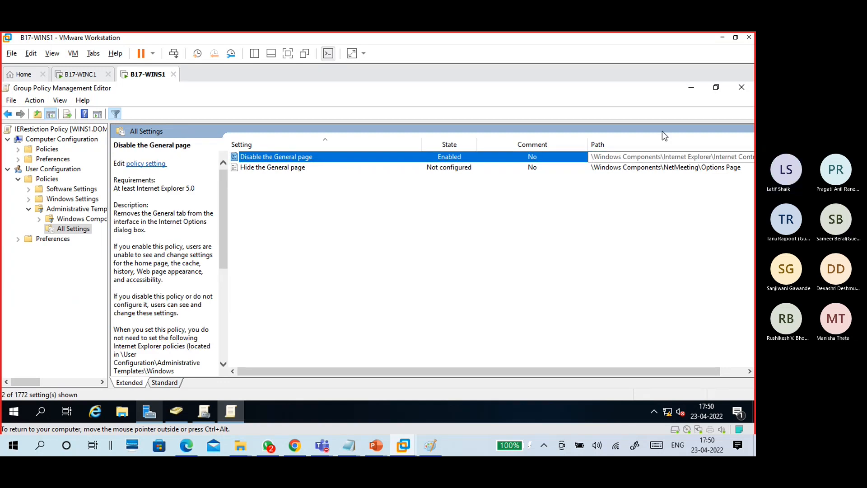
- Close the editor, refresh the report, and expand Administrative Templates and Internet Control Panel
left_click(741, 88)
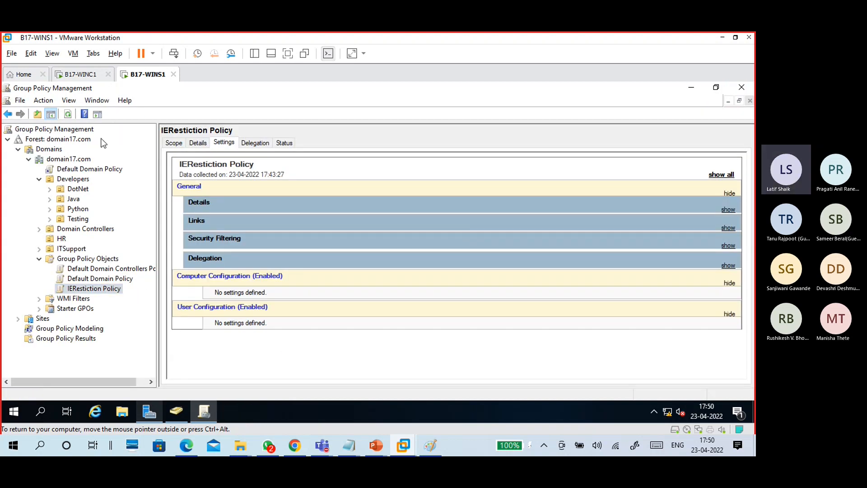
left_click(68, 114)
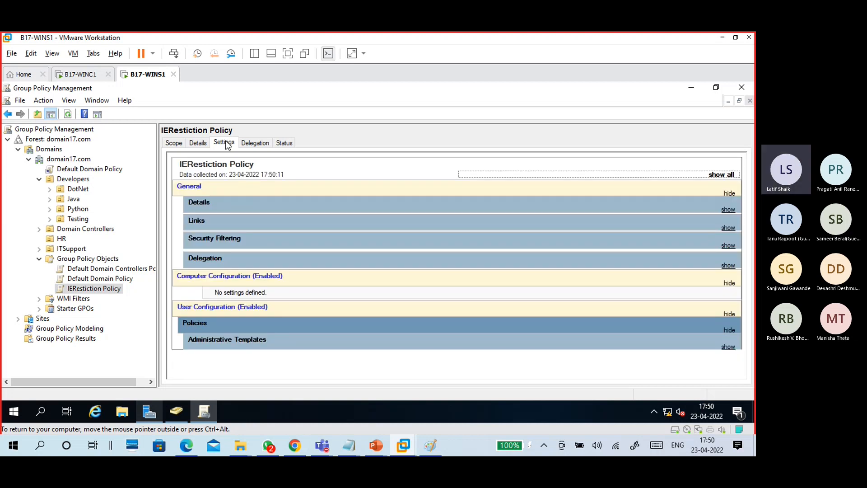
left_click(117, 289)
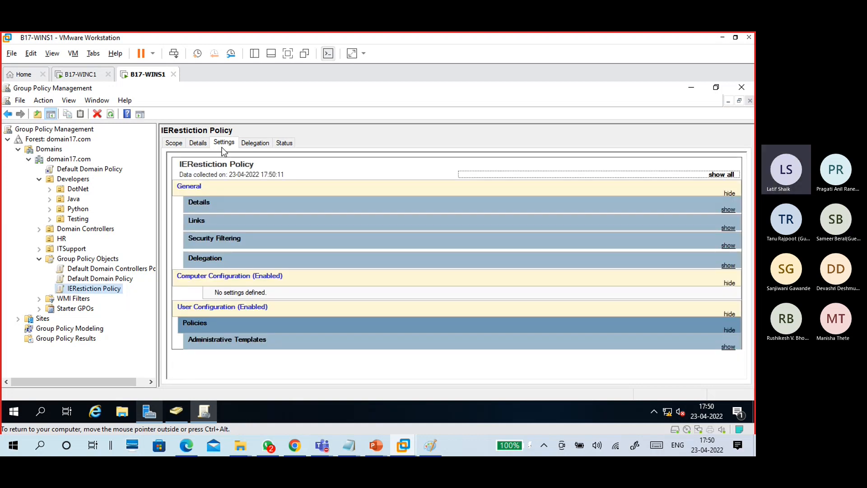
left_click(727, 346)
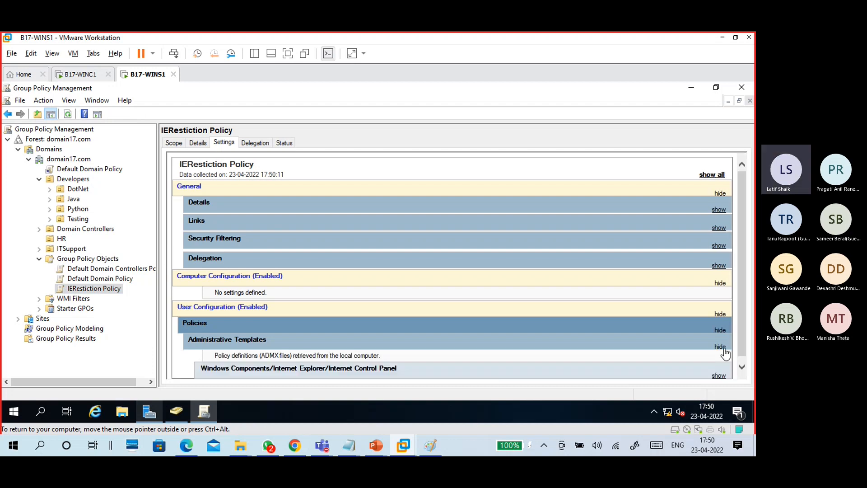
left_click(719, 375)
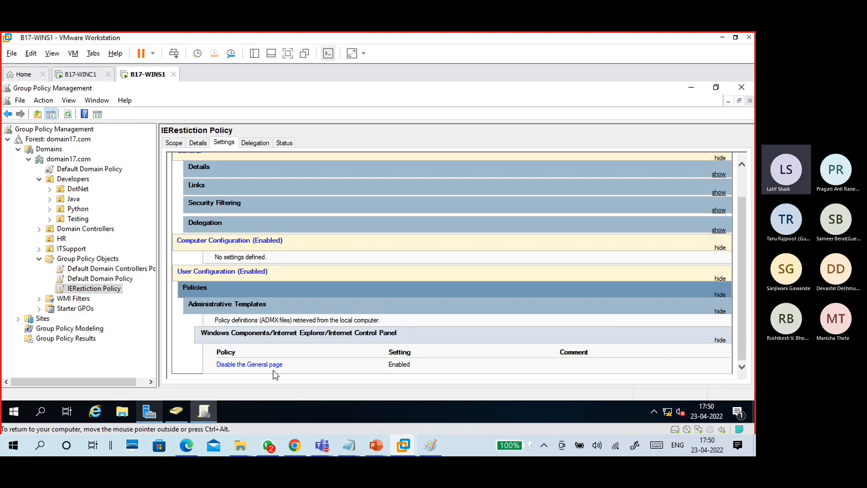
- Point out the Enabled value, then select the HR OU
left_click_drag(410, 364, 385, 360)
left_click(423, 363)
left_click(62, 239)
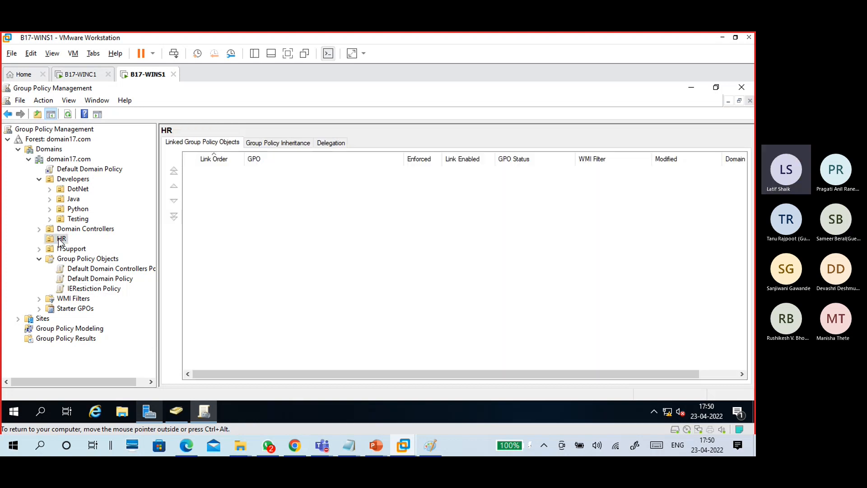
- Link IERestiction Policy to the HR OU with Link an Existing GPO
right_click(59, 241)
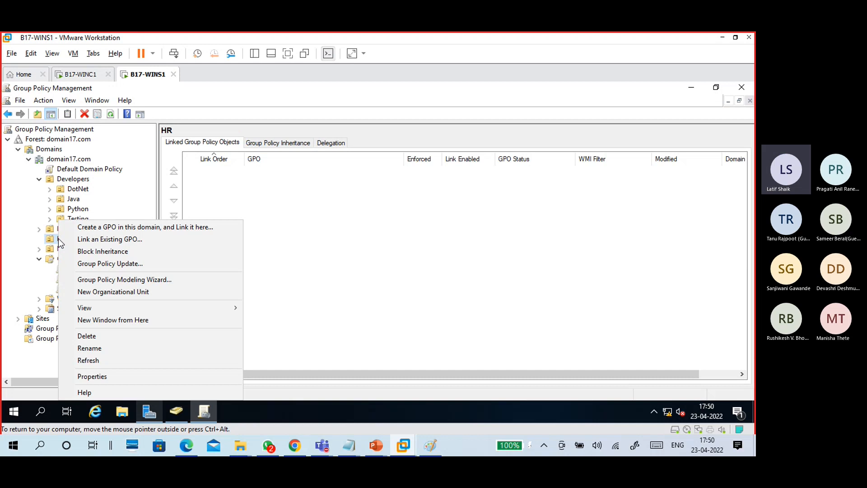
left_click(83, 240)
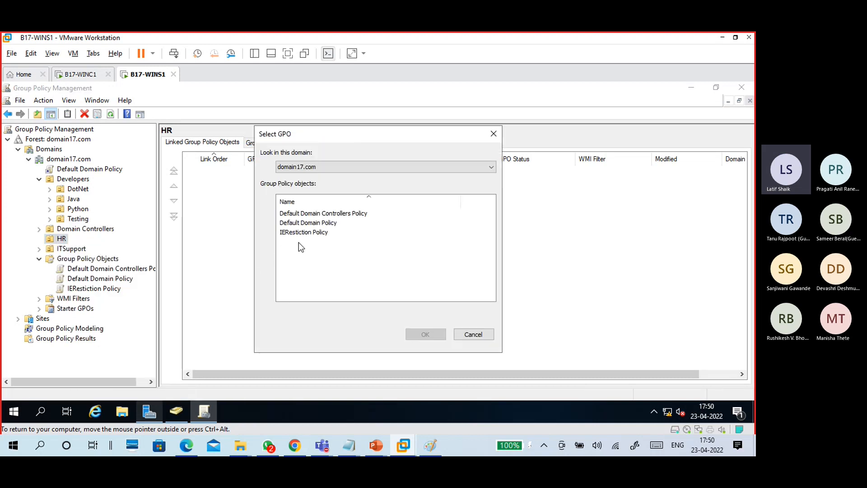
left_click(302, 233)
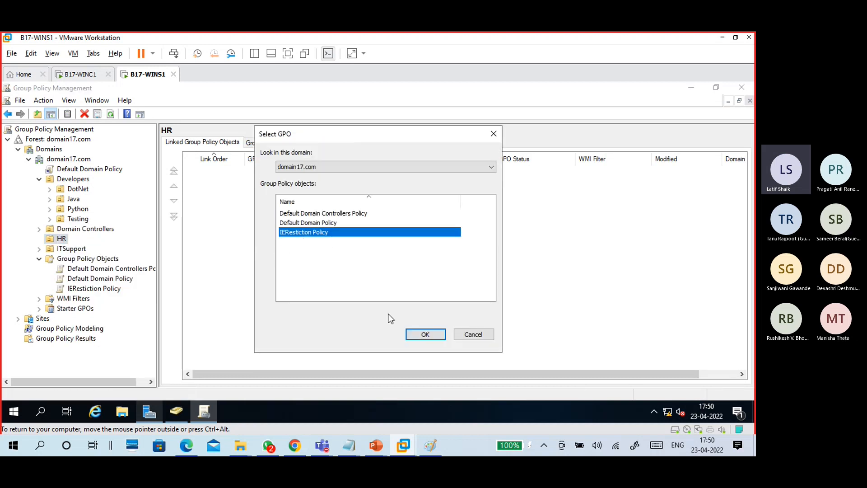
left_click(423, 335)
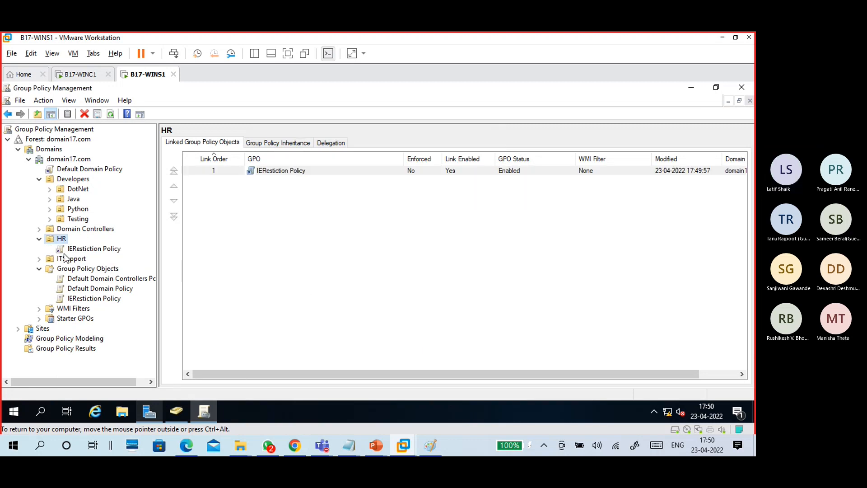
- Link IERestiction Policy to HR again, then open the link and dismiss the warning
right_click(62, 242)
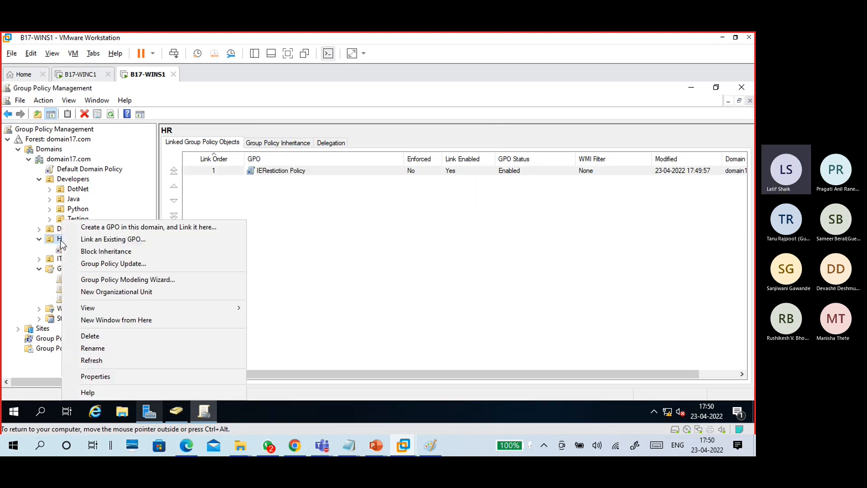
left_click(147, 240)
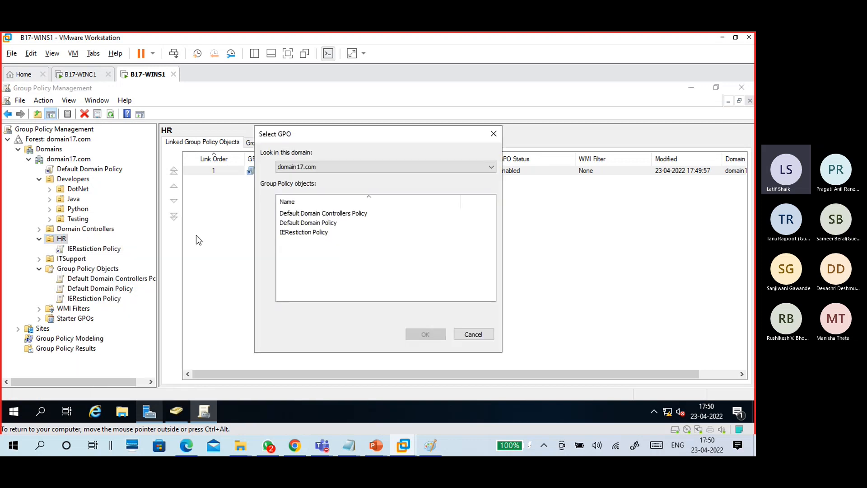
left_click(313, 232)
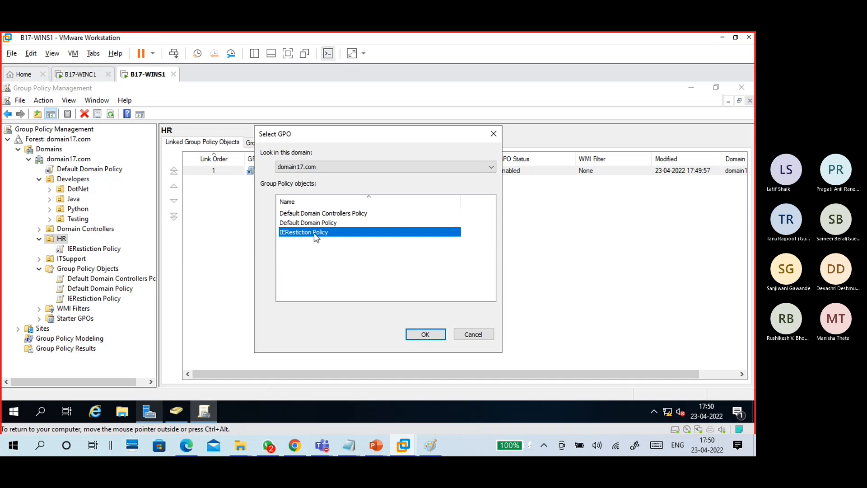
left_click(423, 334)
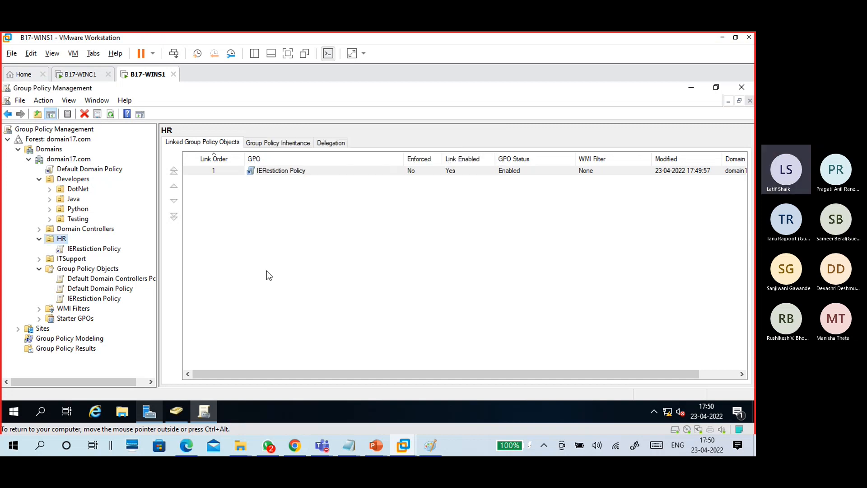
left_click(105, 249)
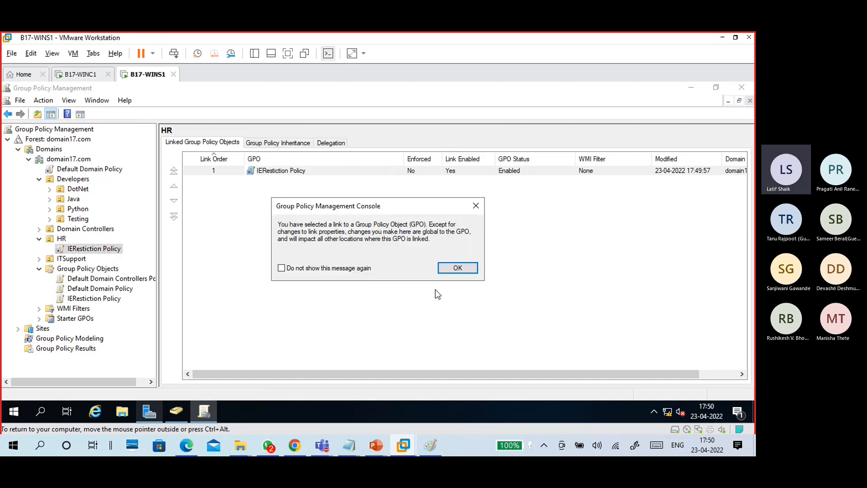
left_click(457, 268)
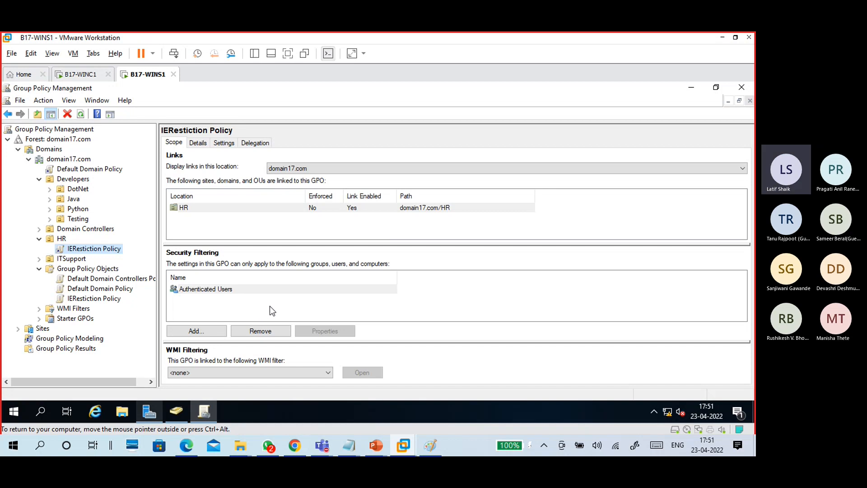
- Inspect the Authenticated Users security filter entry on the Scope tab
left_click(229, 292)
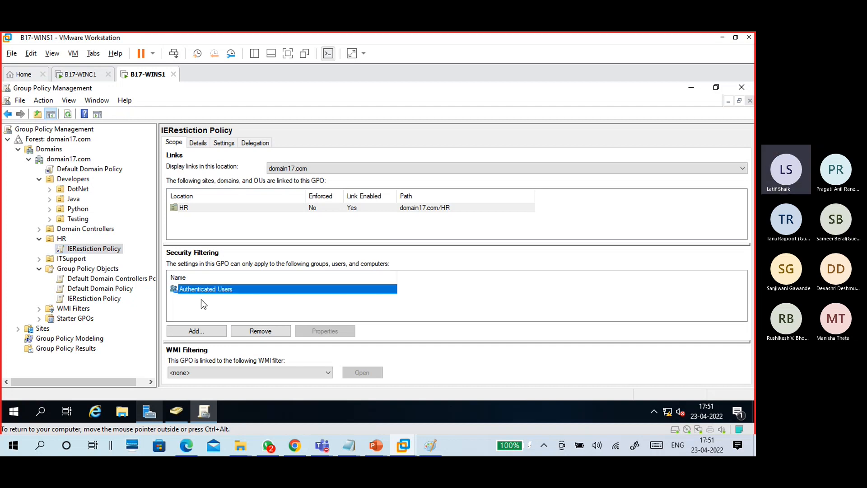
left_click(234, 312)
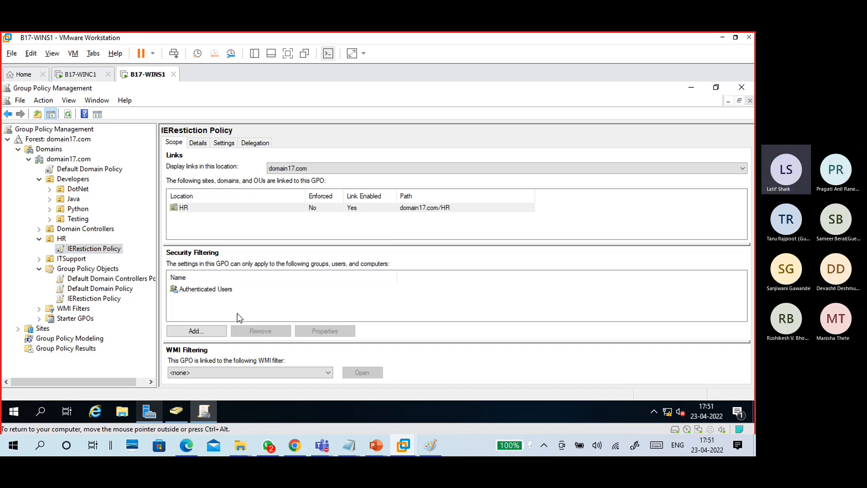
left_click(222, 290)
left_click(239, 311)
- Confirm Disable the General page is Enabled in Settings, then refresh Forest: domain17.com
left_click(227, 143)
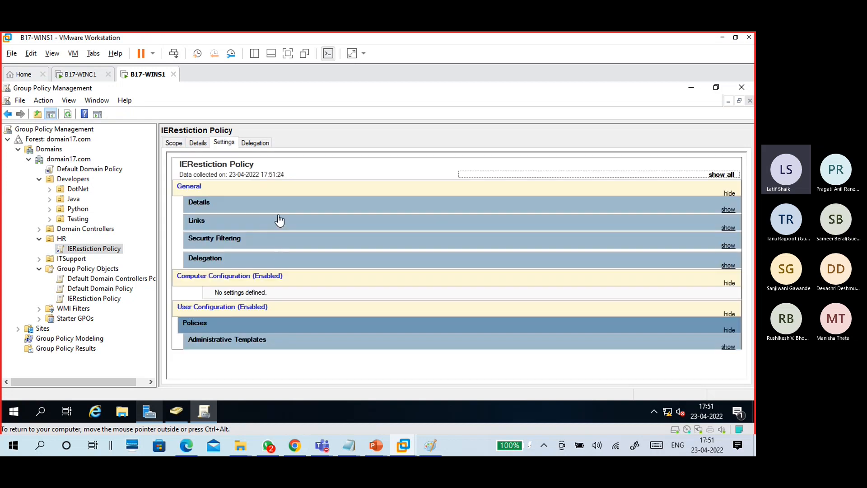
left_click(728, 347)
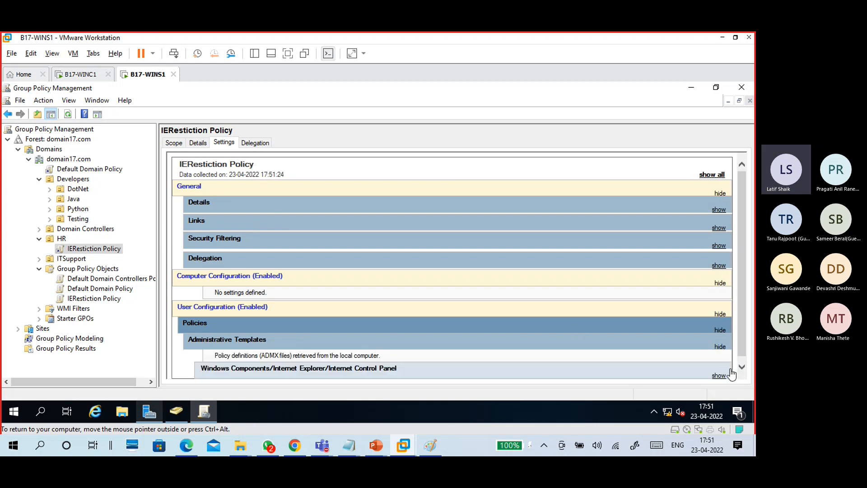
left_click(718, 375)
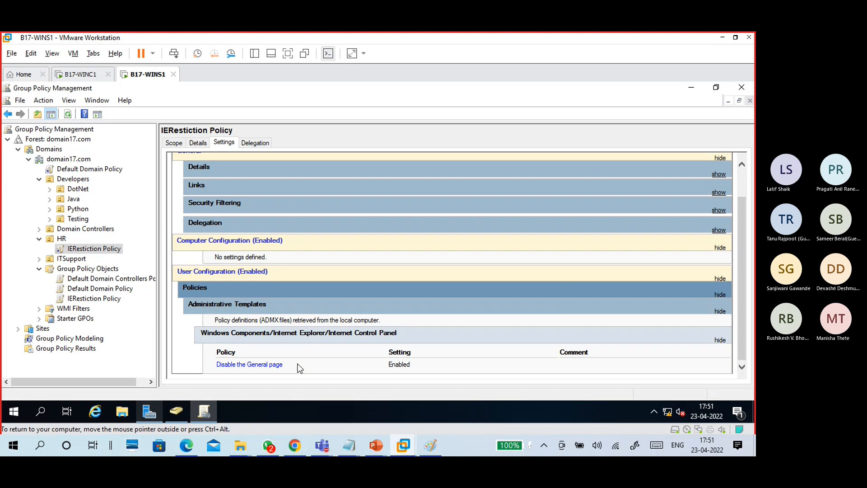
left_click(53, 140)
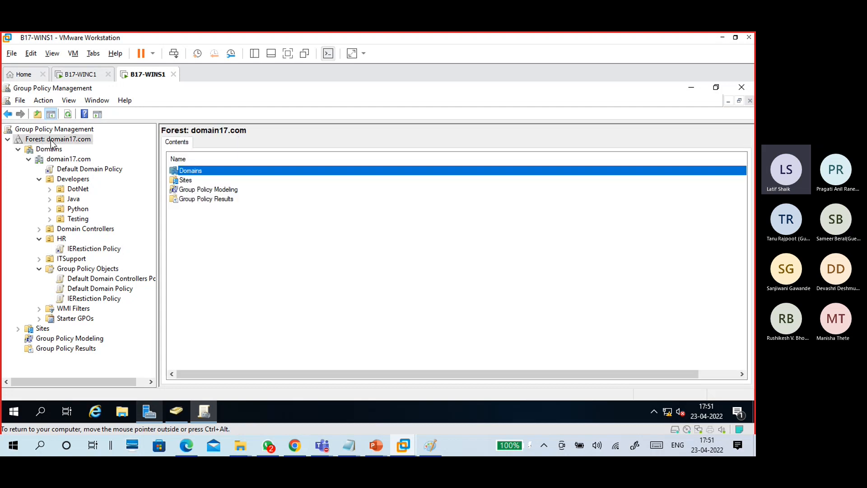
left_click(68, 114)
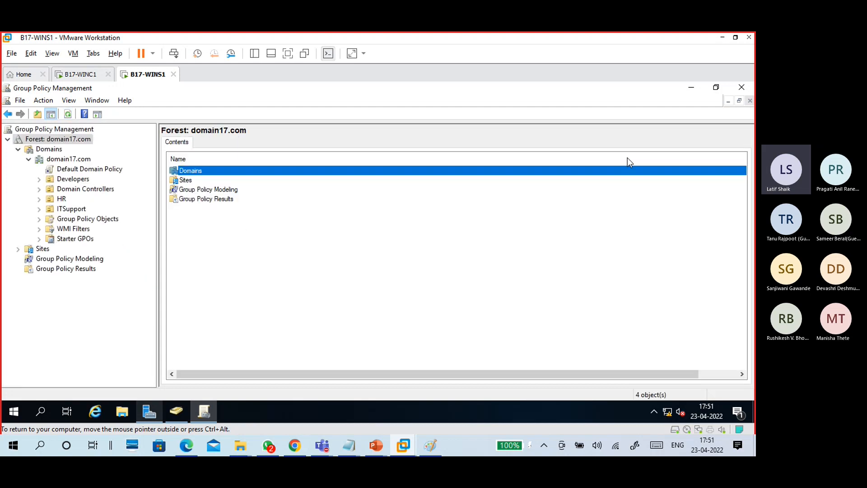
- Review the Create, Edit and Link GPO steps in the 23-04 win server notes
left_click(691, 88)
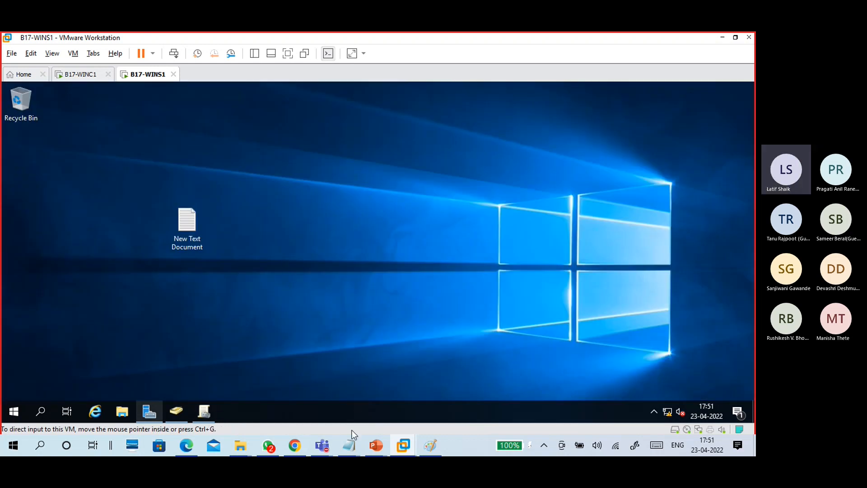
mouse_move(359, 441)
left_click(370, 409)
left_click_drag(141, 154, 24, 160)
left_click_drag(120, 176, 21, 181)
left_click_drag(90, 263, 38, 261)
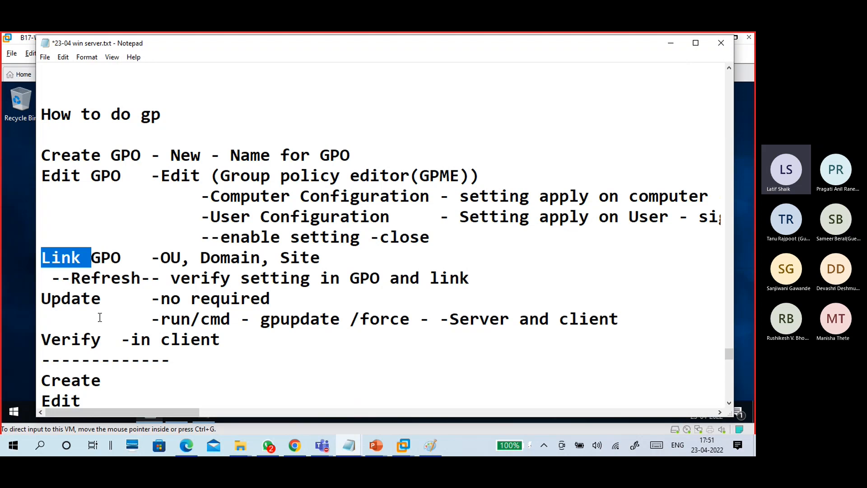
left_click(668, 48)
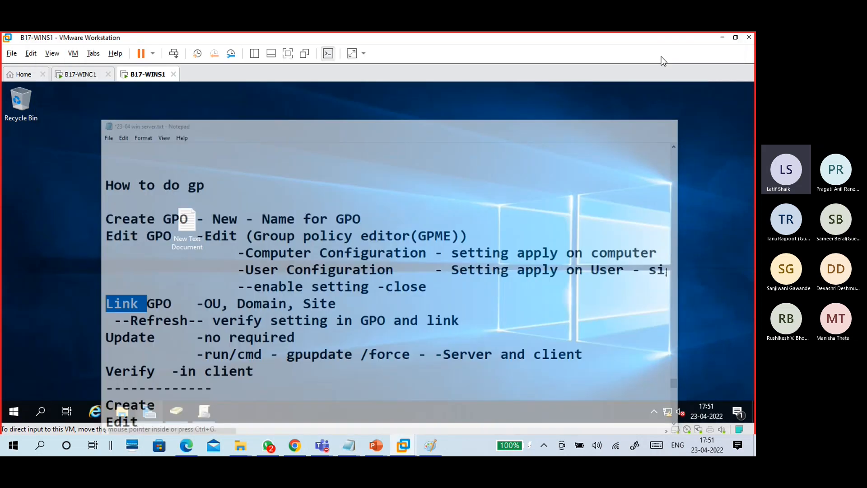
- Run 'gpupdate /force' from the Run box on the server
key("super+r")
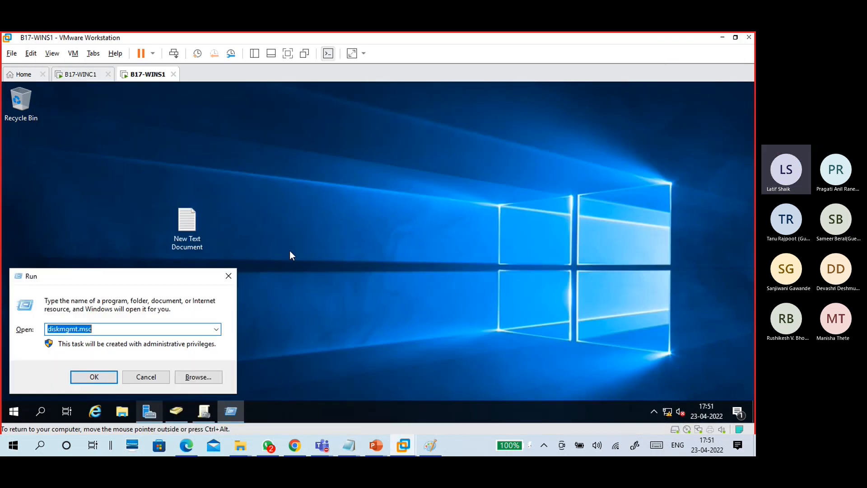
type("gpupdate /formce")
key("BackSpace")
key("BackSpace")
key("BackSpace")
key("BackSpace")
type("rc")
key("BackSpace")
key("BackSpace")
type("rce")
key("Return")
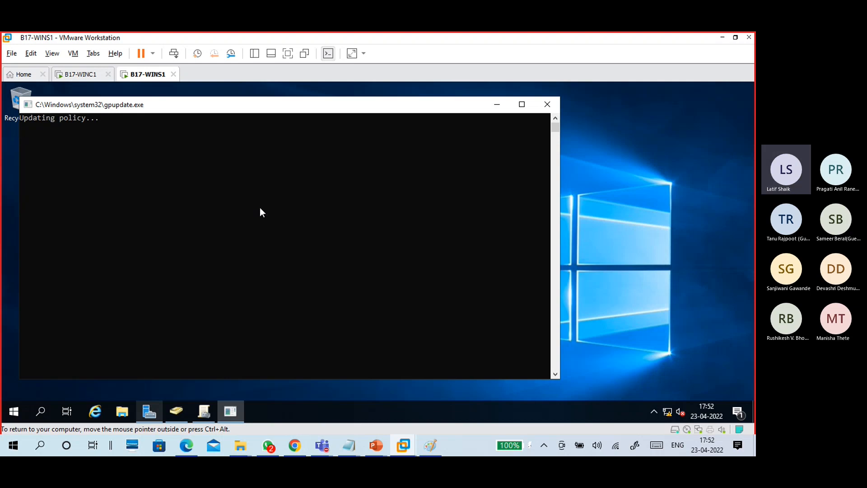
- Run 'gpupdate /force' on the B17-WINC1 client and let the console finish
left_click(80, 76)
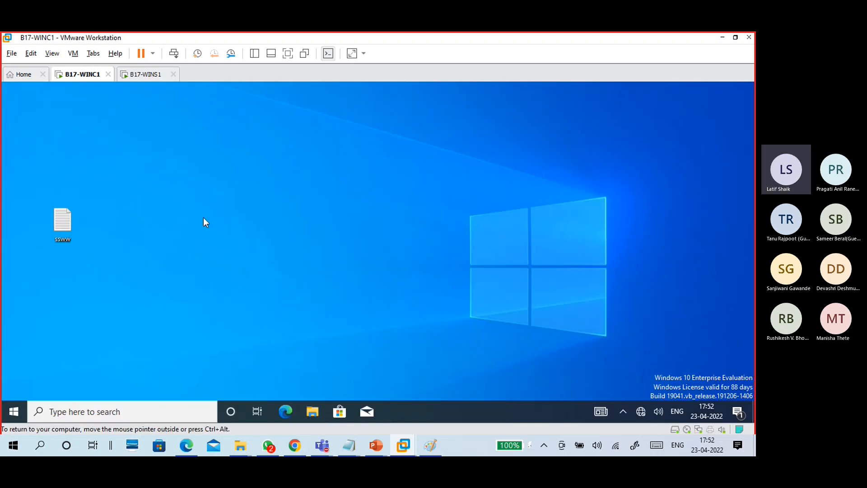
key("super+r")
type("gpupdate ")
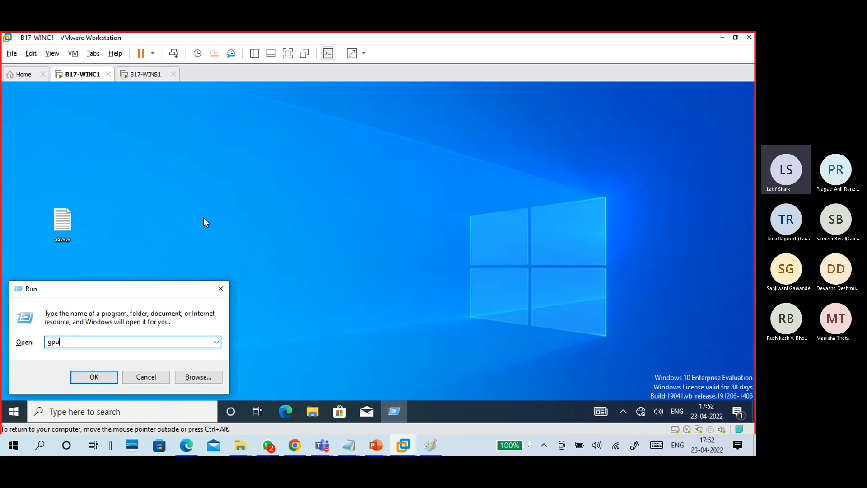
type("/force")
key("Return")
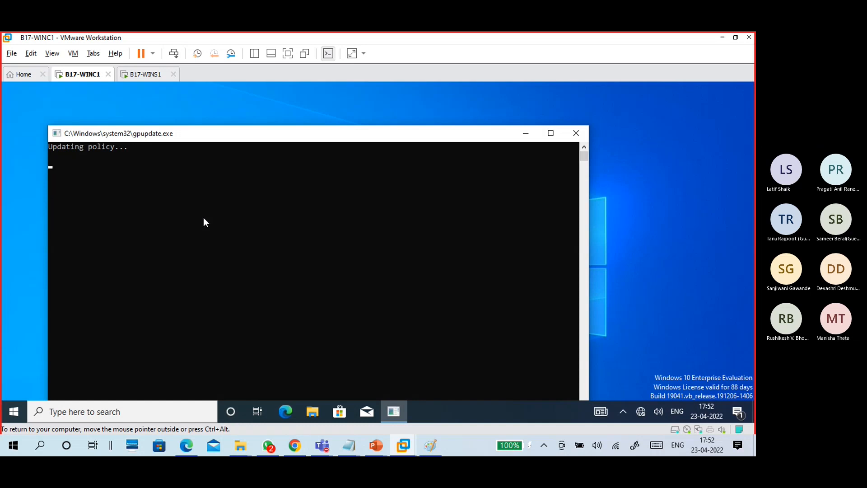
left_click_drag(279, 139, 296, 104)
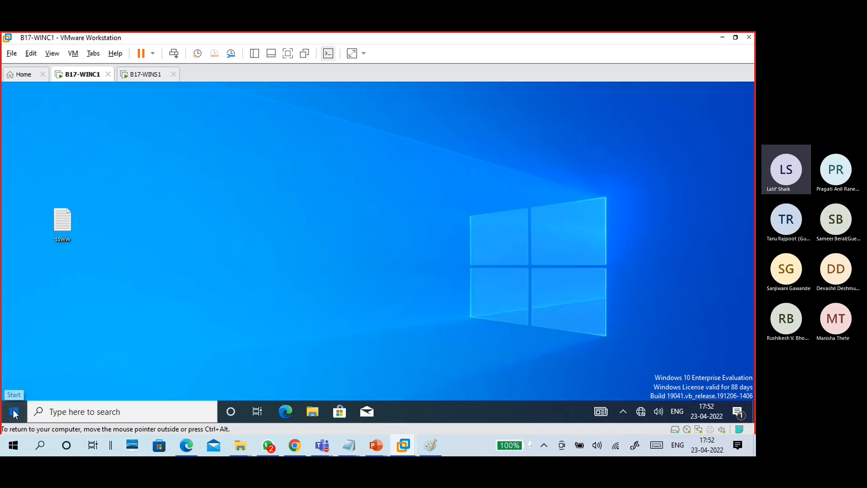
- Sign out of the B17-WINC1 client and sign back in with the account password
left_click(18, 406)
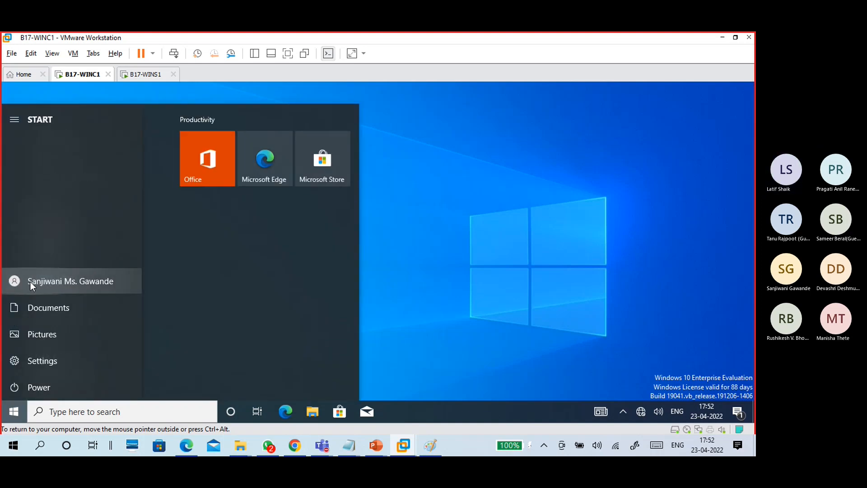
left_click(30, 281)
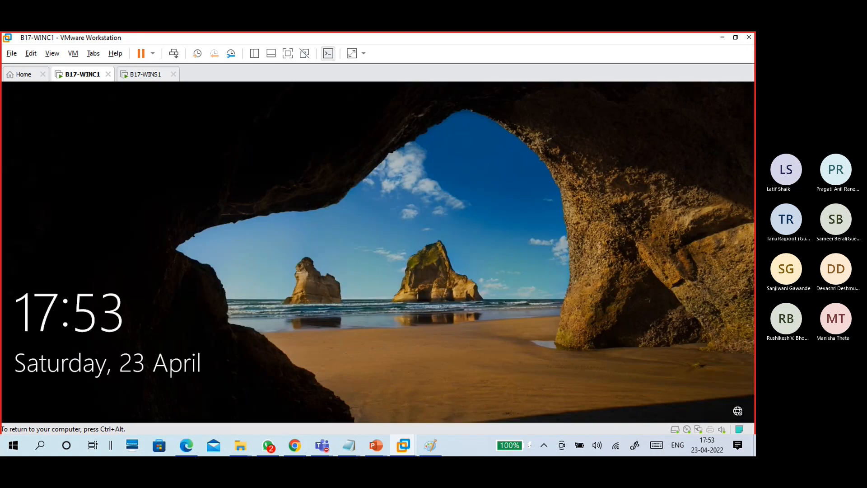
left_click(315, 325)
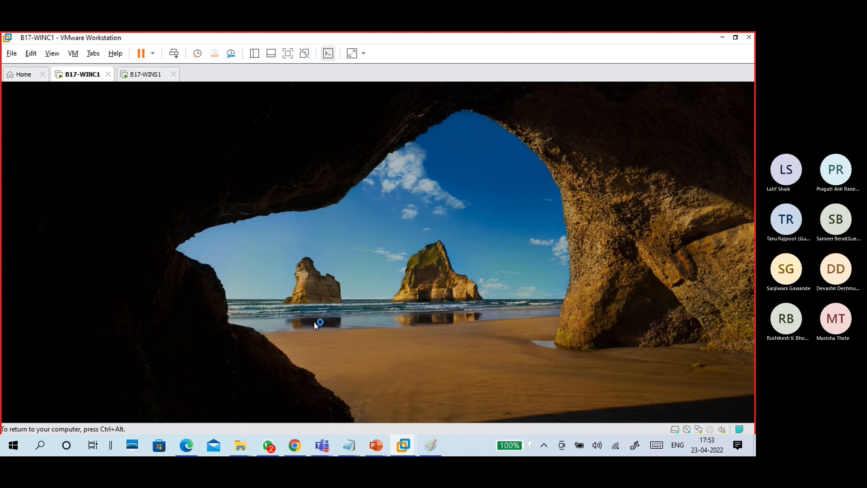
type("••••••••")
key("Return")
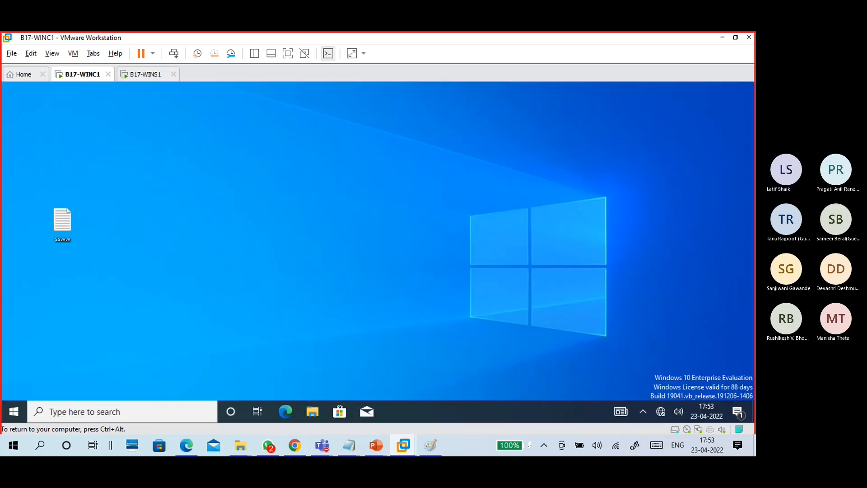
- Launch Control Panel with 'control', try Network and Internet > Internet Options, dismiss the restriction
key("super+r")
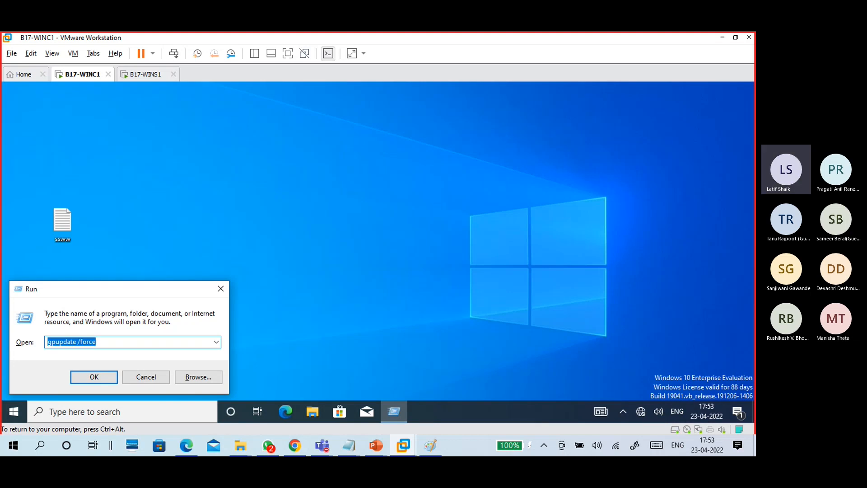
type("contro")
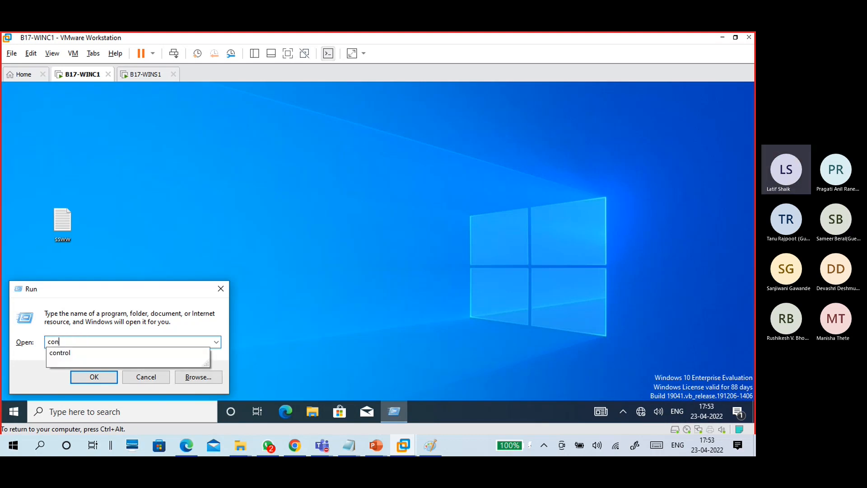
type("l")
key("Return")
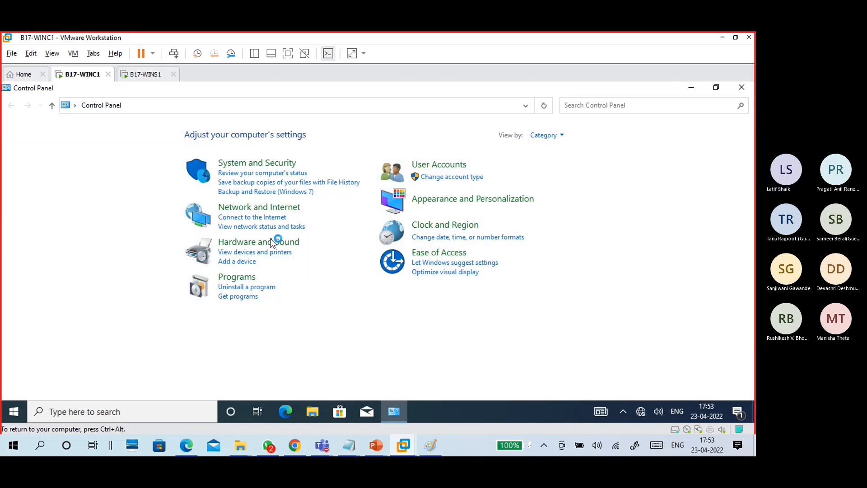
left_click(267, 213)
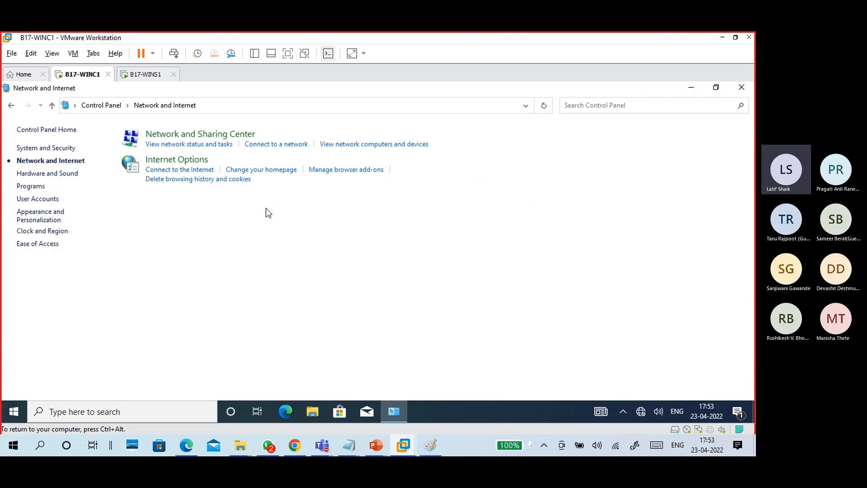
left_click(278, 171)
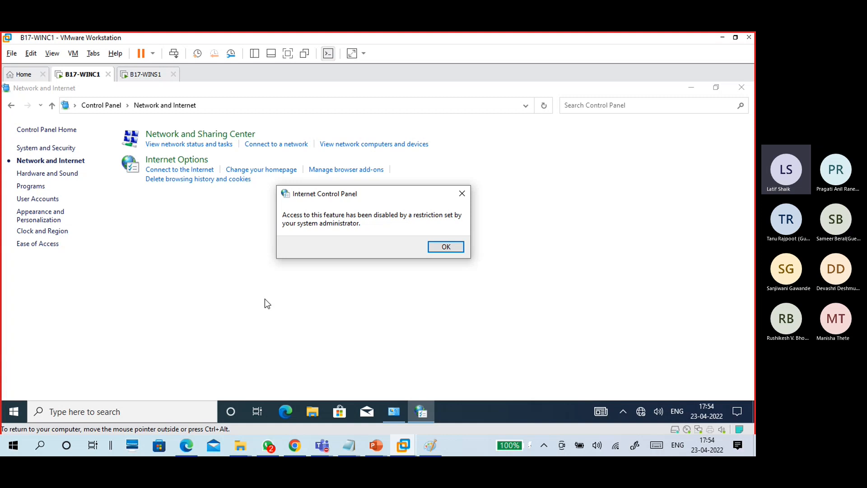
left_click(444, 248)
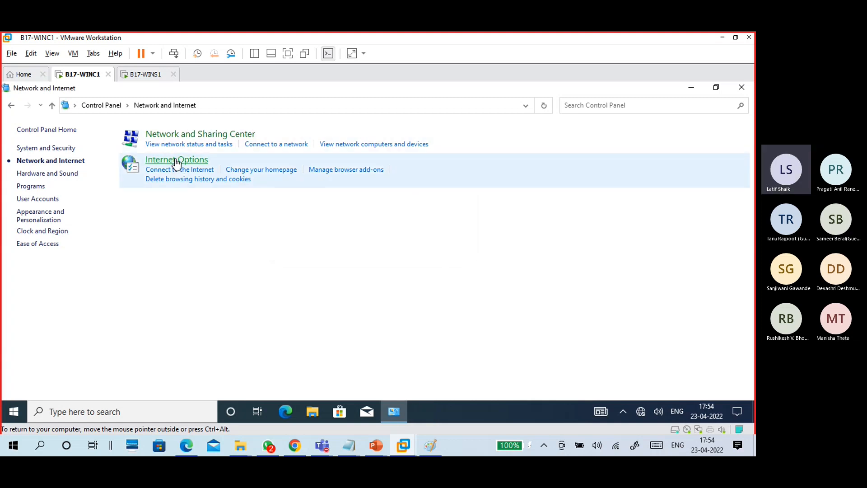
- Open Internet Options, centre the dialog, and check Security through Advanced tabs—no General tab
left_click(176, 161)
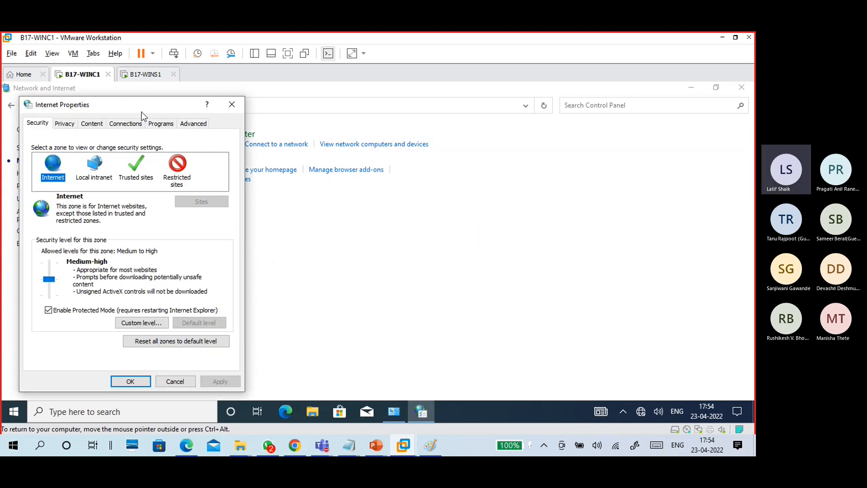
left_click_drag(139, 107, 405, 96)
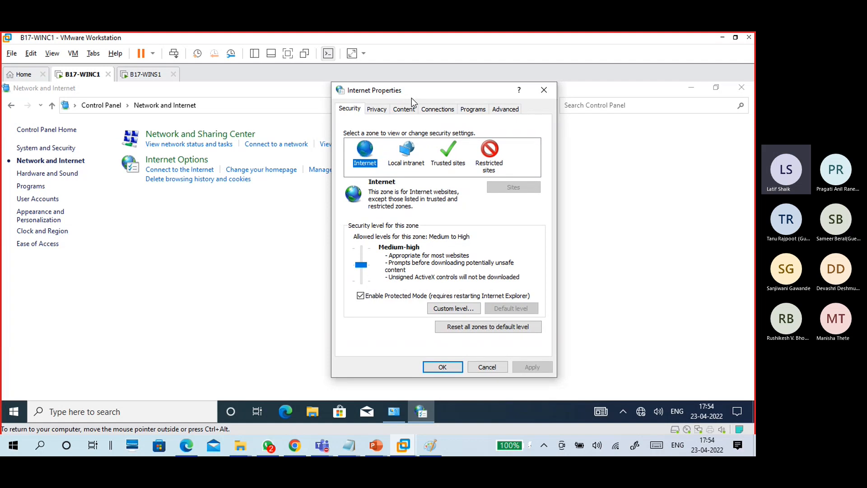
left_click(375, 111)
left_click(404, 110)
left_click(438, 109)
left_click(474, 109)
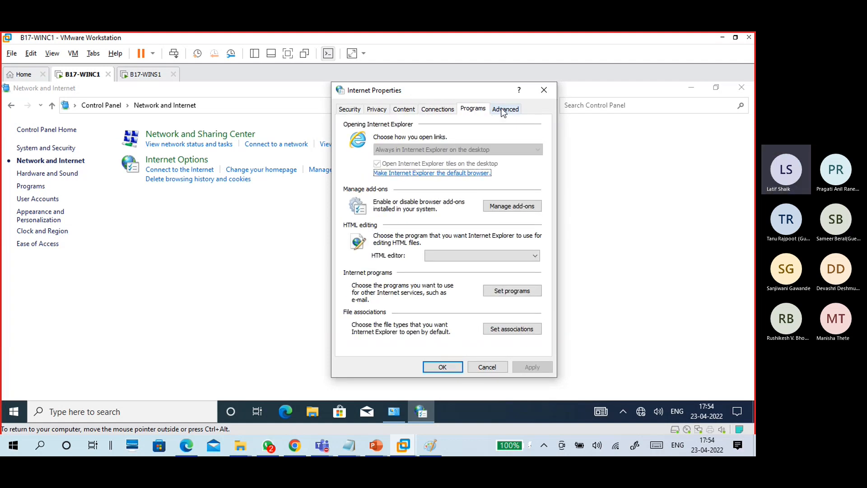
left_click(503, 109)
left_click(348, 110)
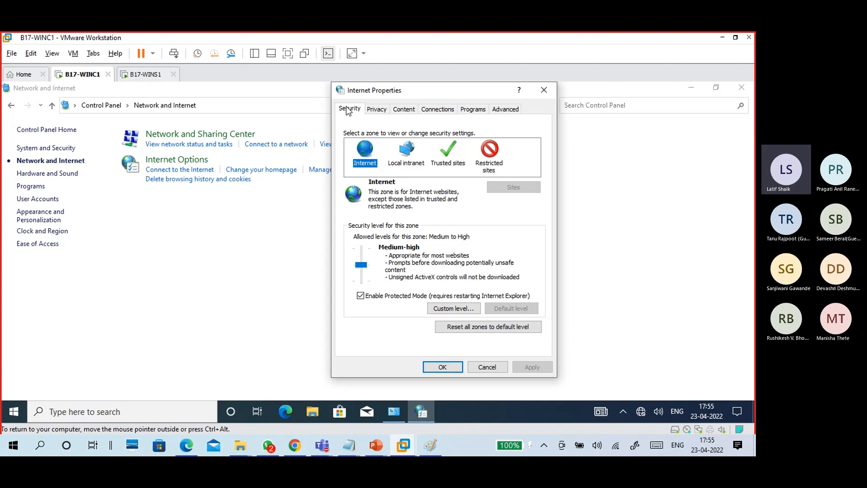
- Cycle through the Privacy, Content, Connections, Programs and Advanced tabs, ending on Security, confirming General is gone
left_click(386, 112)
left_click(410, 114)
left_click(448, 111)
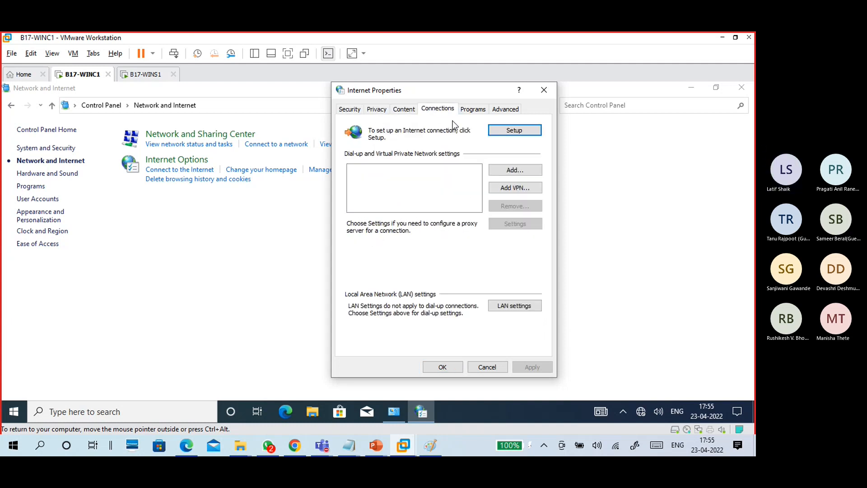
left_click(473, 110)
left_click(505, 110)
left_click(355, 110)
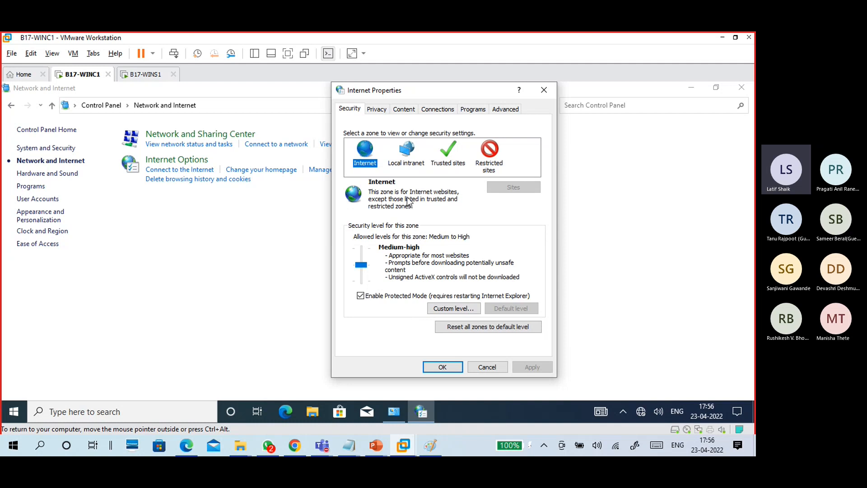
- Close Internet Properties, dismiss the administrator restriction message, and close Control Panel
left_click(449, 368)
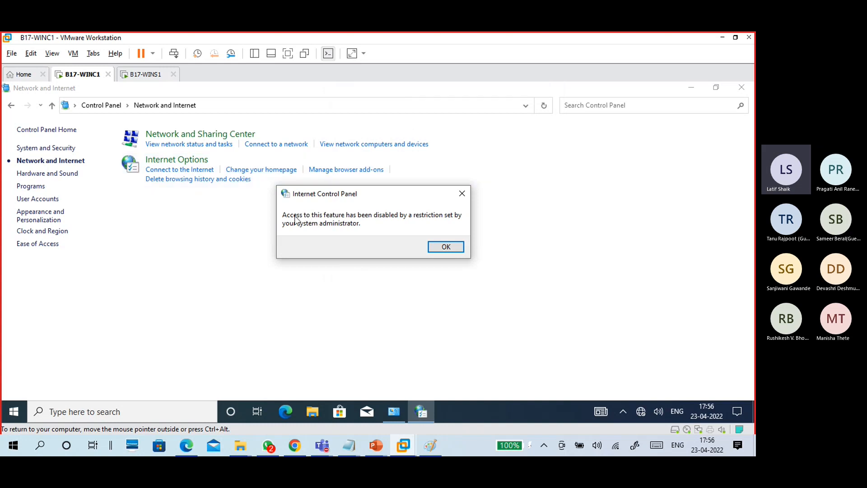
left_click(446, 246)
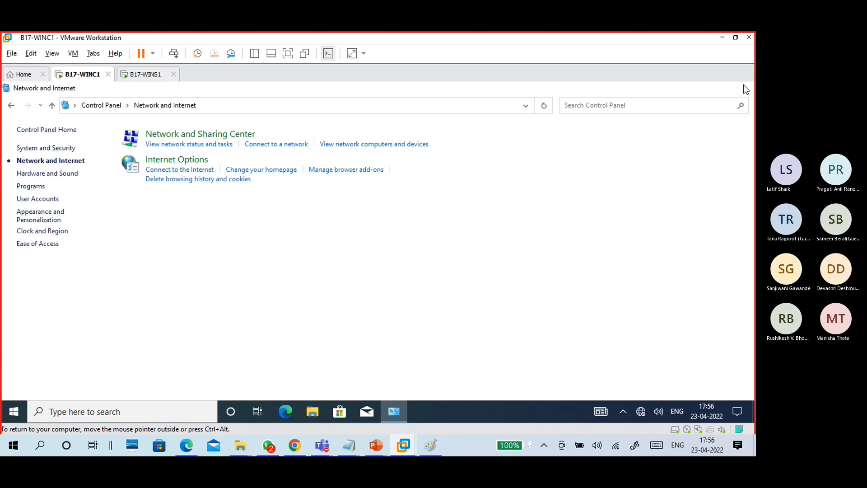
left_click(742, 87)
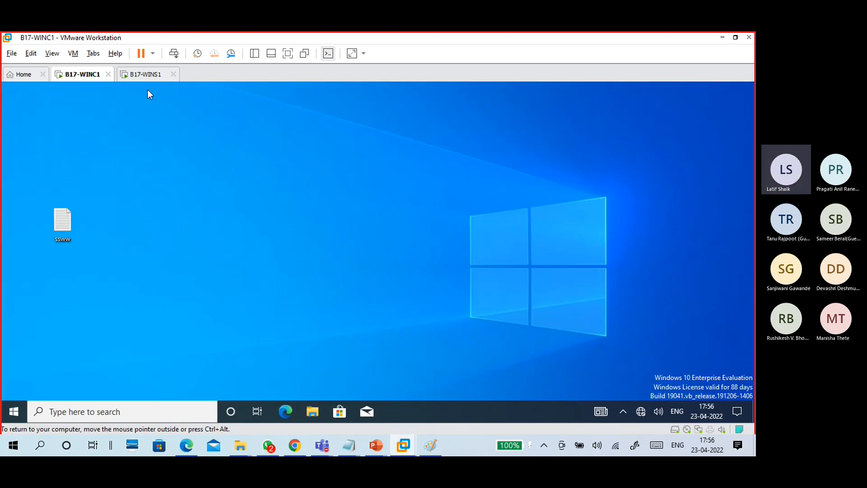
- Switch to the B17-WINS1 server VM and close its Group Policy Management console
left_click(146, 74)
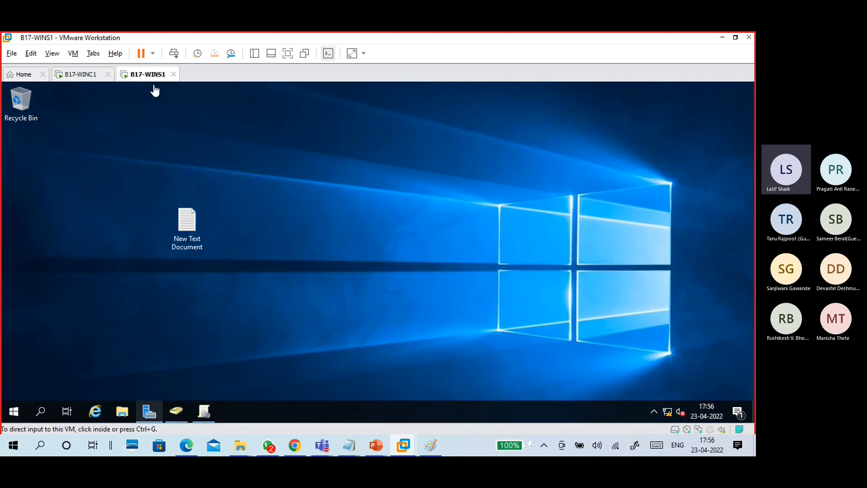
left_click(351, 234)
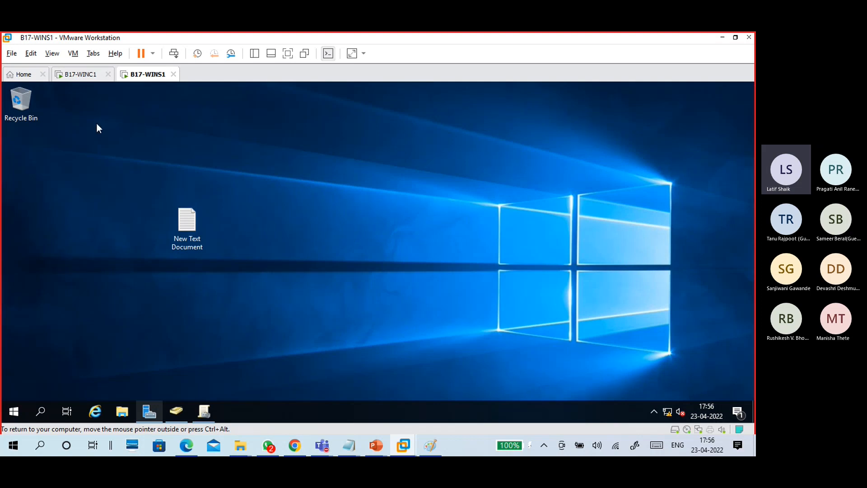
left_click(79, 74)
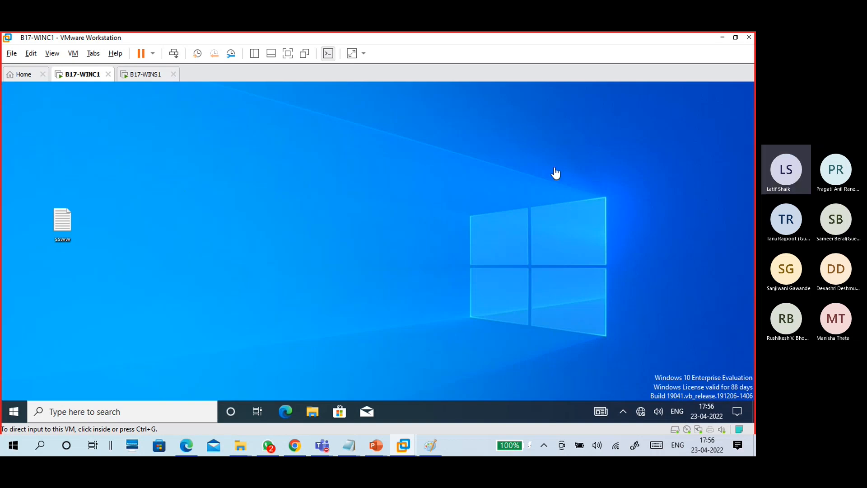
left_click(147, 75)
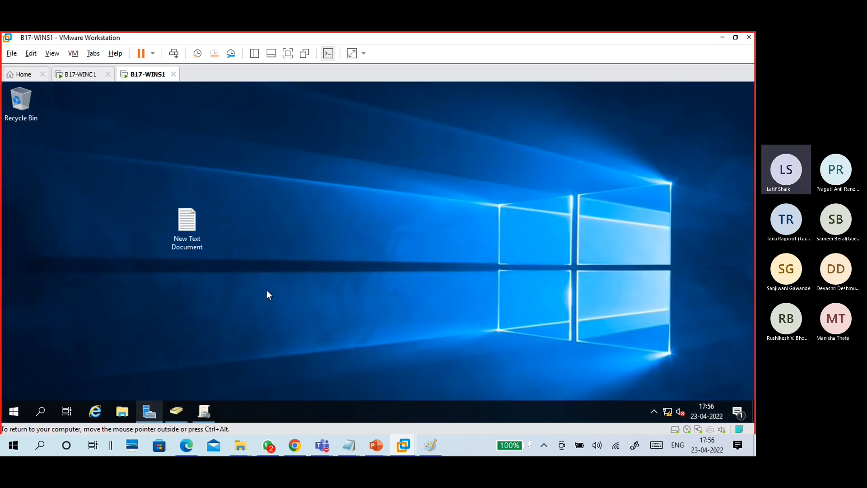
left_click(206, 407)
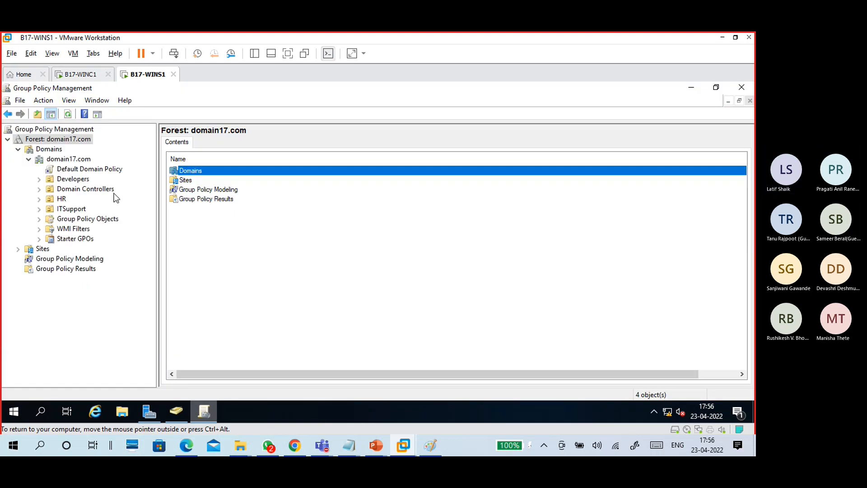
left_click(742, 88)
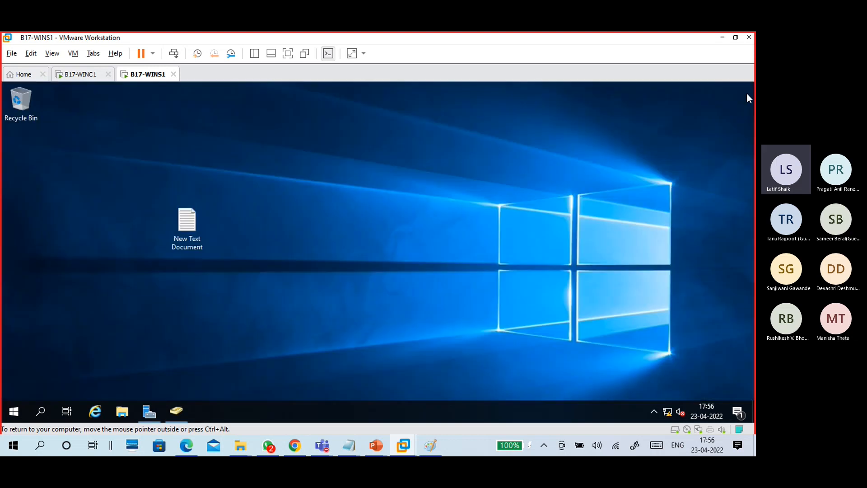
- In Active Directory Users and Computers on WINS1, review the three HR users, then view the ITSupport OU
left_click(182, 412)
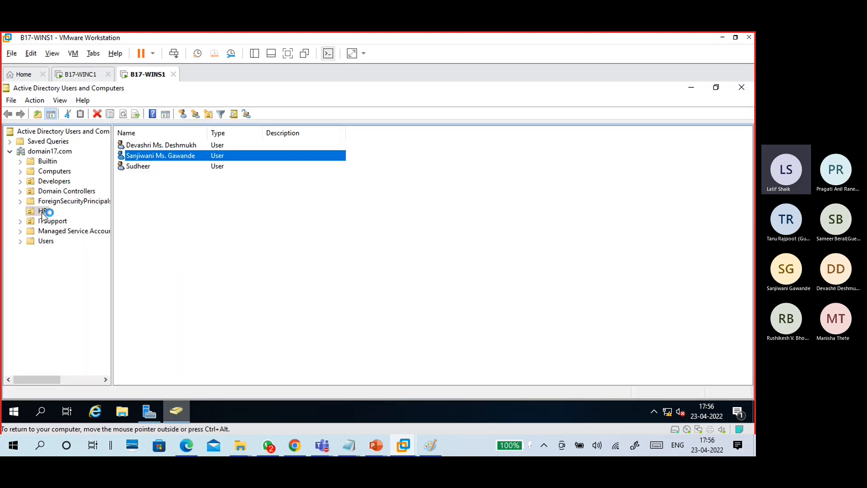
left_click(147, 167)
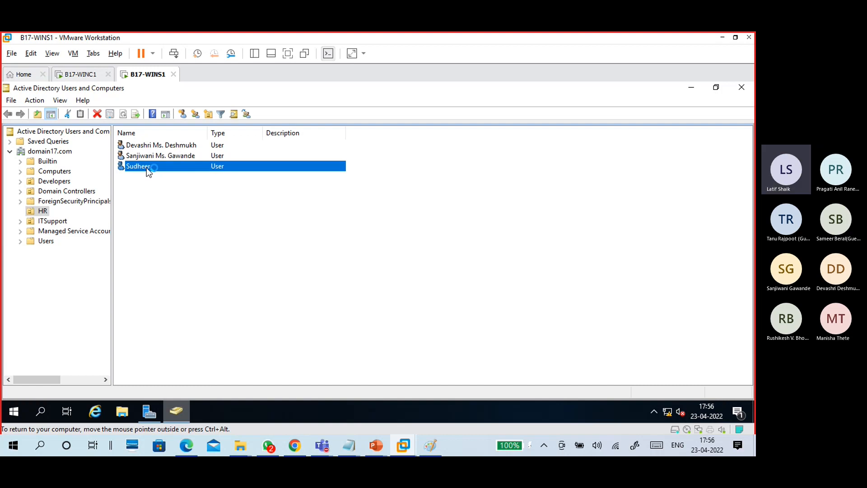
left_click(148, 156)
left_click(150, 145)
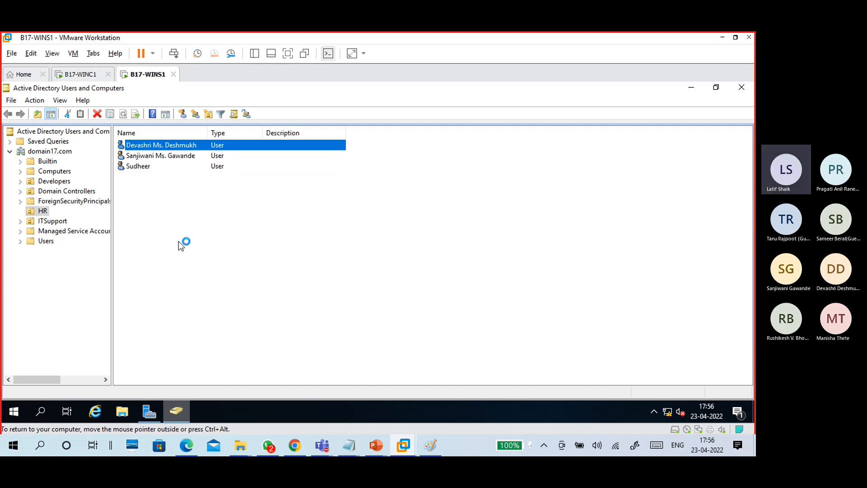
left_click(50, 221)
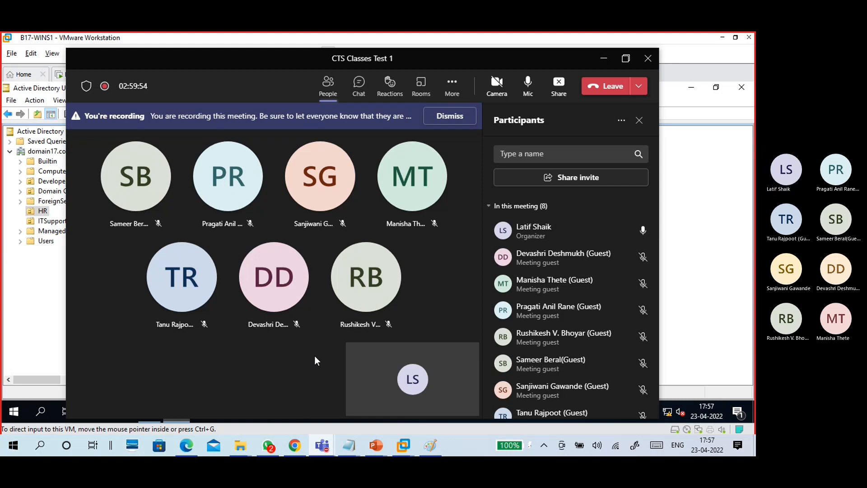
- Shrink the Teams meeting to its compact mini view
left_click(558, 88)
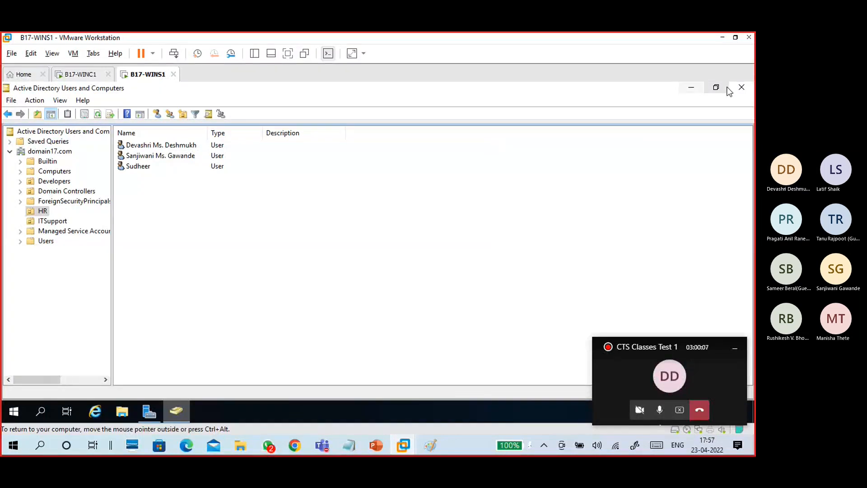
- Close Active Directory Users and Computers and Server Manager on WINS1
left_click(739, 90)
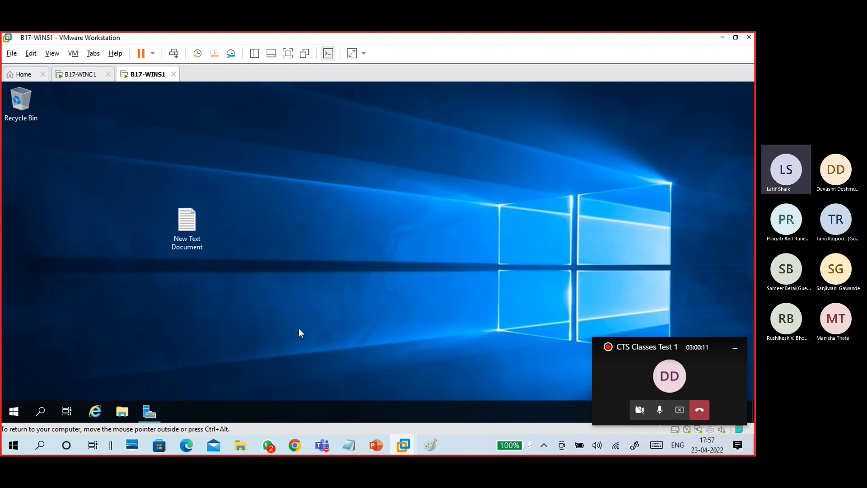
left_click(155, 406)
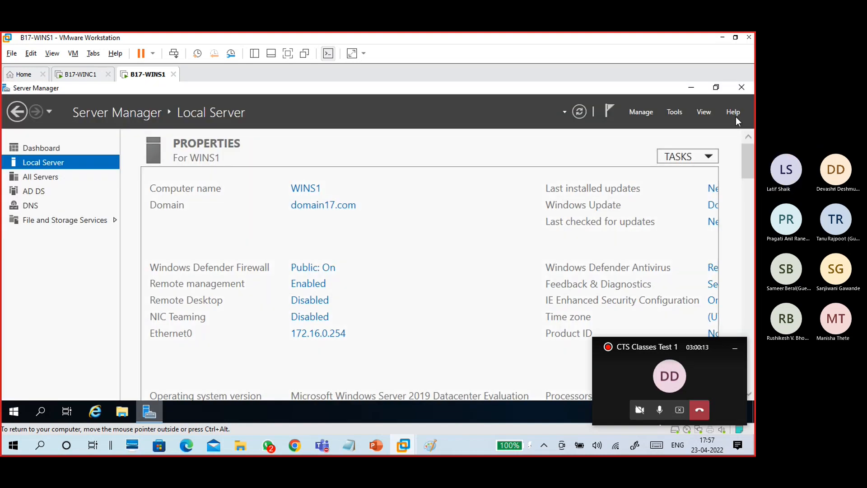
left_click(742, 89)
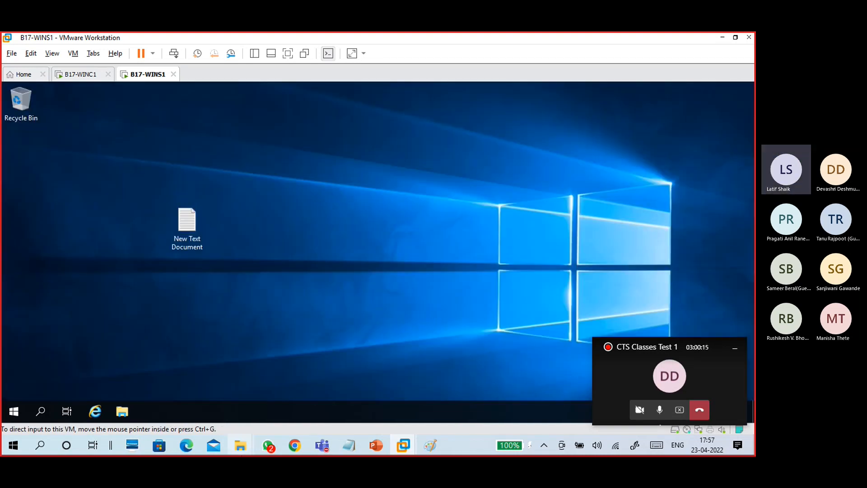
- Restore the CTS Classes Test 1 Teams meeting window and show its More options
mouse_move(325, 440)
left_click(299, 391)
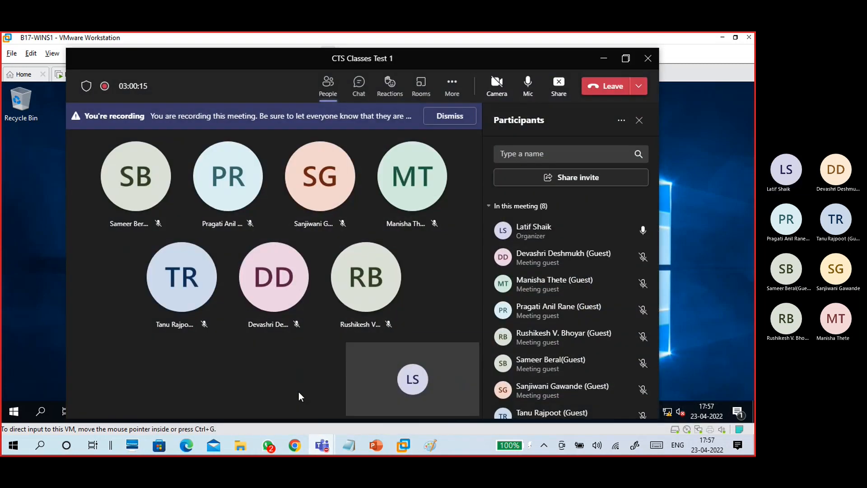
left_click(453, 84)
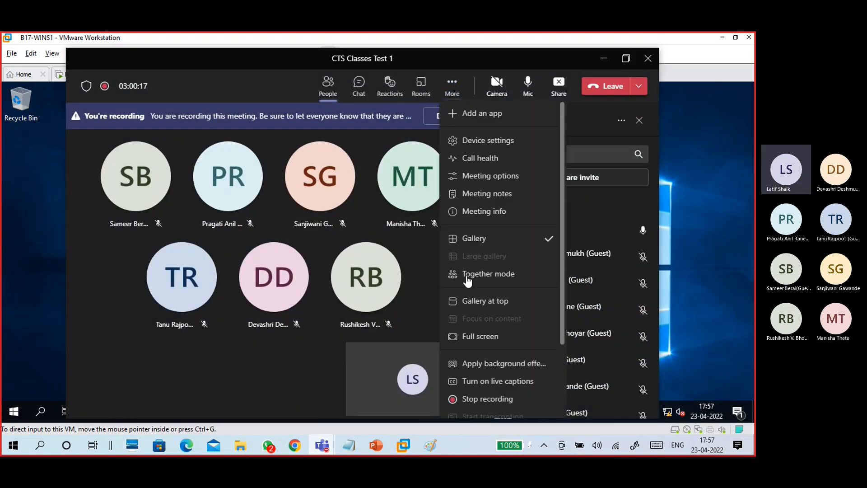